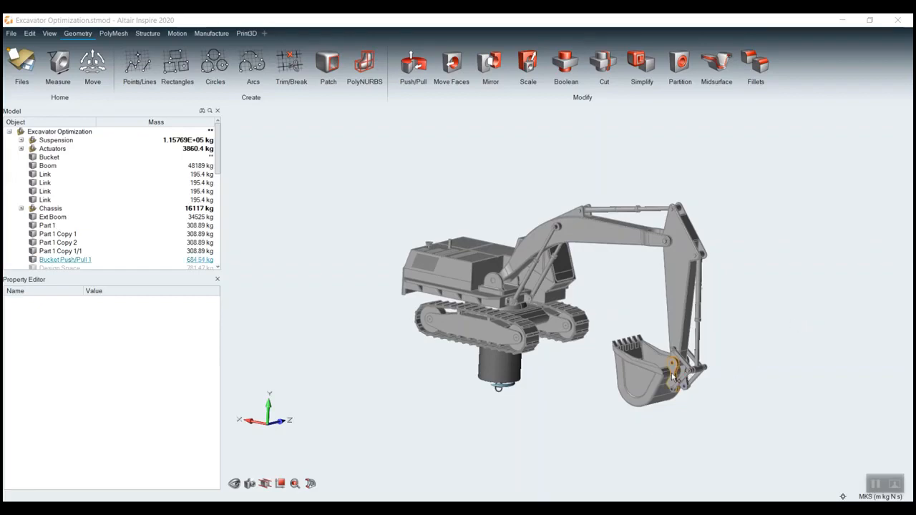
# - Examine the bucket's lugs and linkage on the excavator, and check which lug belongs to the Bucket part
pyautogui.scroll(5, 672, 375)
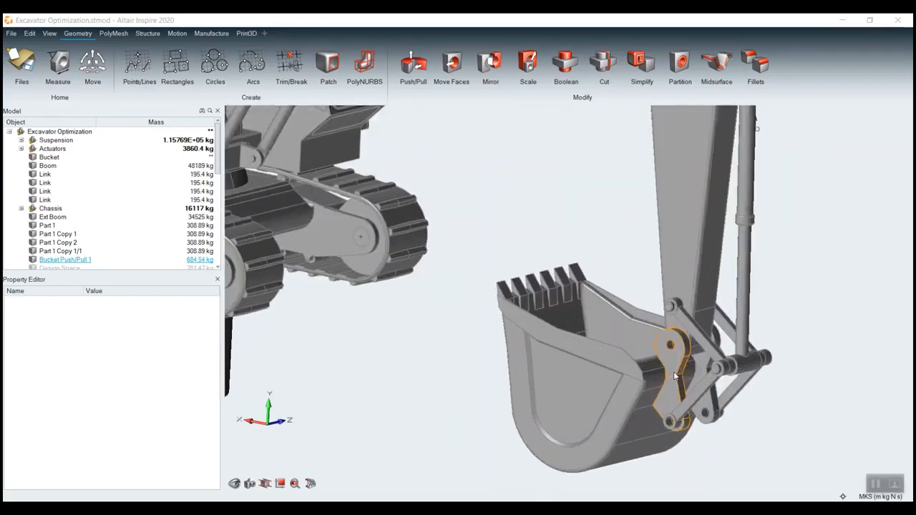
pyautogui.scroll(5, 674, 375)
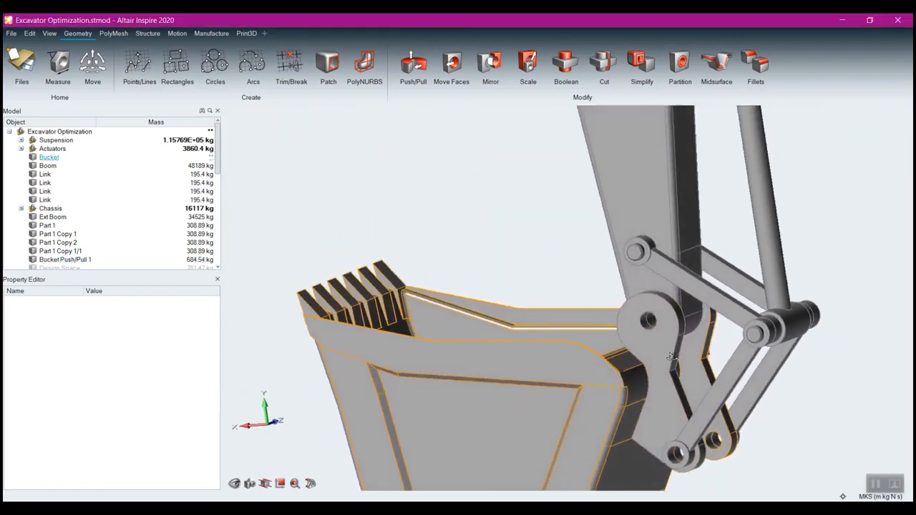
pyautogui.moveTo(671, 357); pyautogui.dragTo(679, 356, button='middle')
pyautogui.moveTo(714, 401); pyautogui.dragTo(669, 301, button='right')
pyautogui.moveTo(661, 368); pyautogui.dragTo(706, 332, button='middle')
pyautogui.moveTo(560, 269); pyautogui.dragTo(536, 302, button='middle')
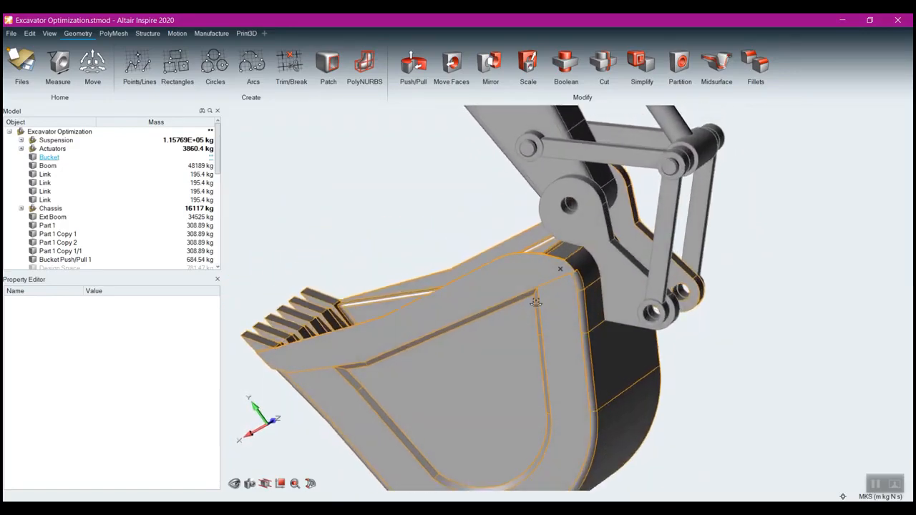
pyautogui.moveTo(595, 318); pyautogui.dragTo(570, 324, button='middle')
pyautogui.scroll(-3, 570, 323)
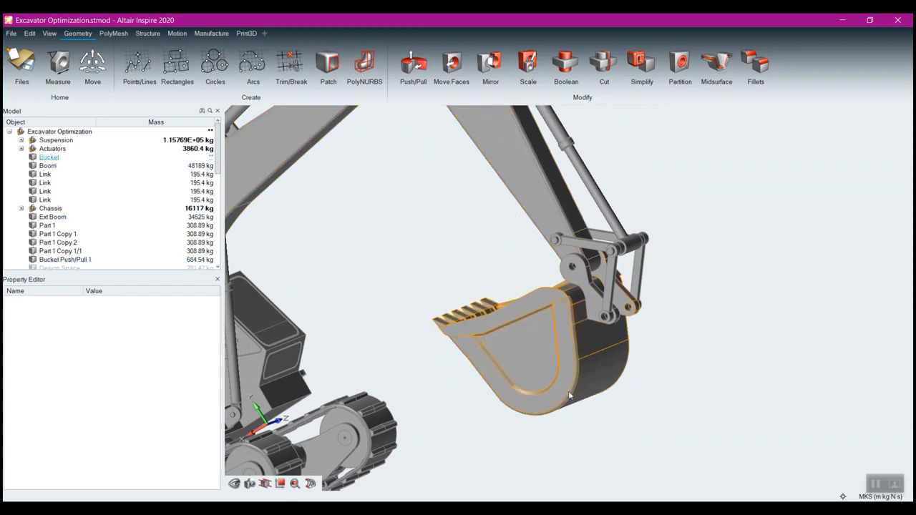
pyautogui.moveTo(458, 272); pyautogui.dragTo(510, 265, button='right')
pyautogui.moveTo(511, 266); pyautogui.dragTo(491, 272, button='middle')
pyautogui.moveTo(605, 309); pyautogui.dragTo(644, 370, button='middle')
pyautogui.scroll(3, 645, 370)
pyautogui.moveTo(640, 341); pyautogui.dragTo(675, 405, button='right')
pyautogui.scroll(5, 639, 392)
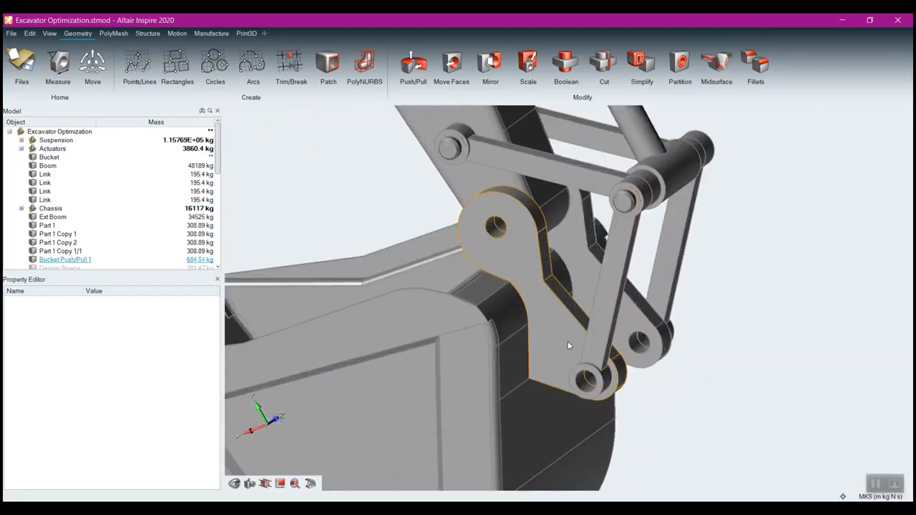
pyautogui.click(561, 324)
pyautogui.click(588, 268)
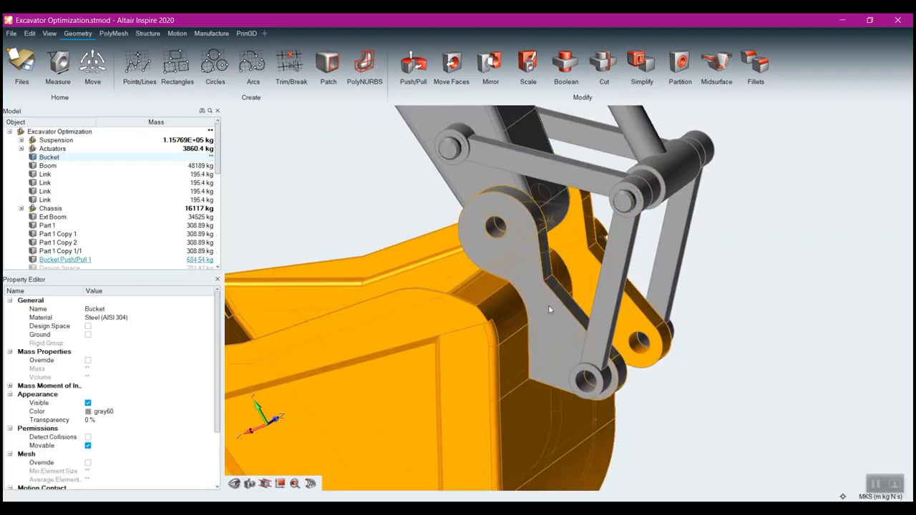
pyautogui.click(720, 398)
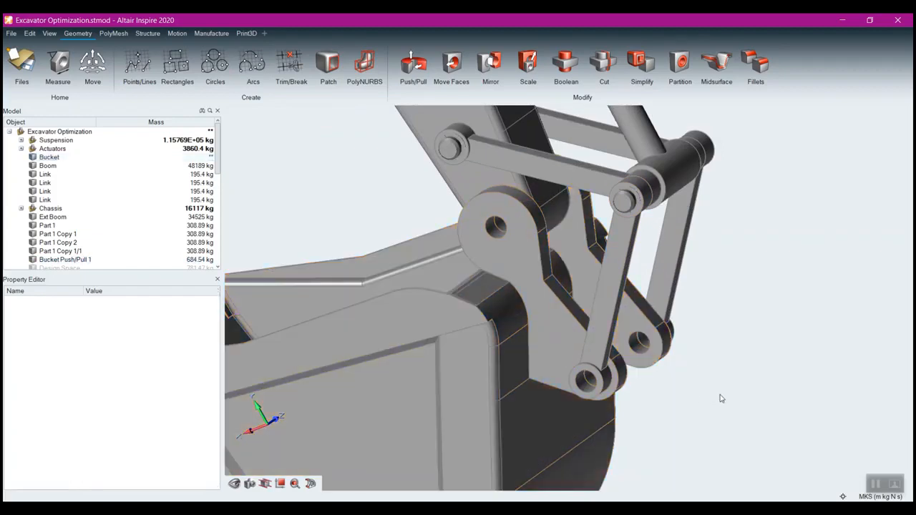
# - Isolate the Bucket and Bucket Push/Pull 1 parts from the rest of the excavator
pyautogui.click(547, 307)
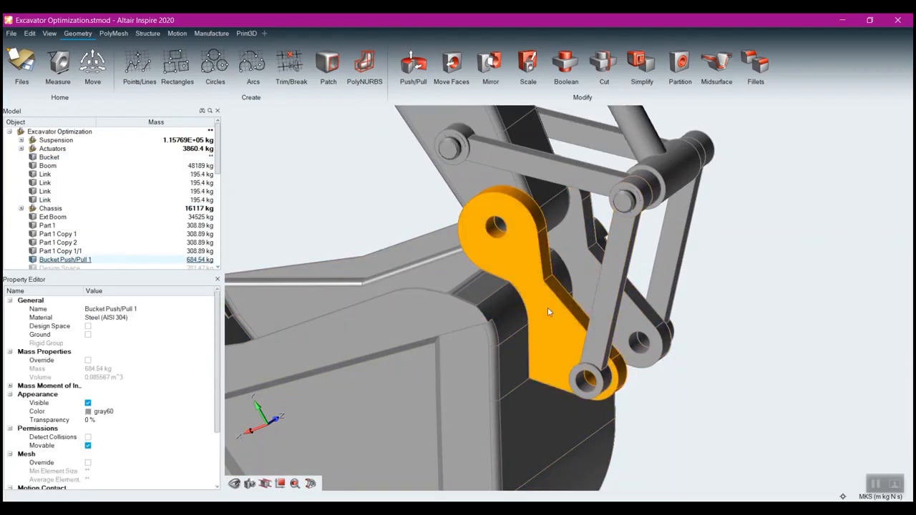
pyautogui.moveTo(552, 327); pyautogui.dragTo(523, 310, button='right')
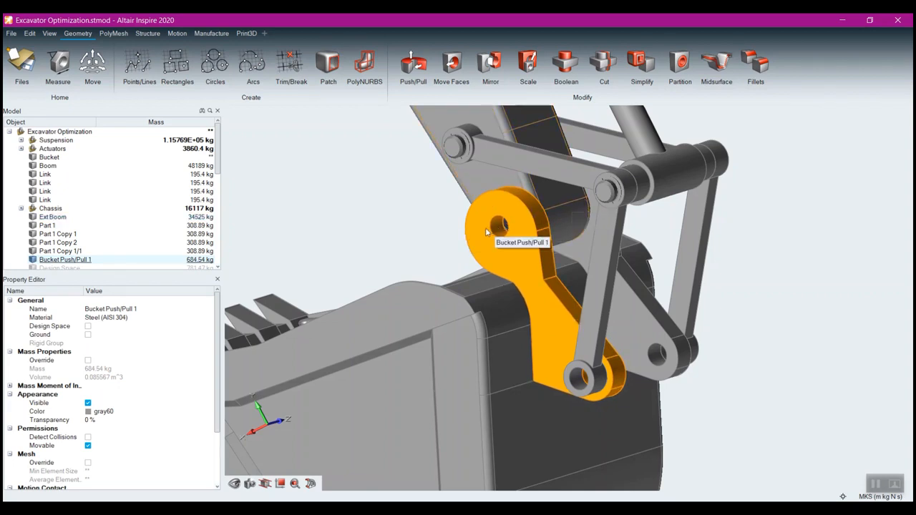
pyautogui.moveTo(807, 317); pyautogui.dragTo(782, 308, button='right')
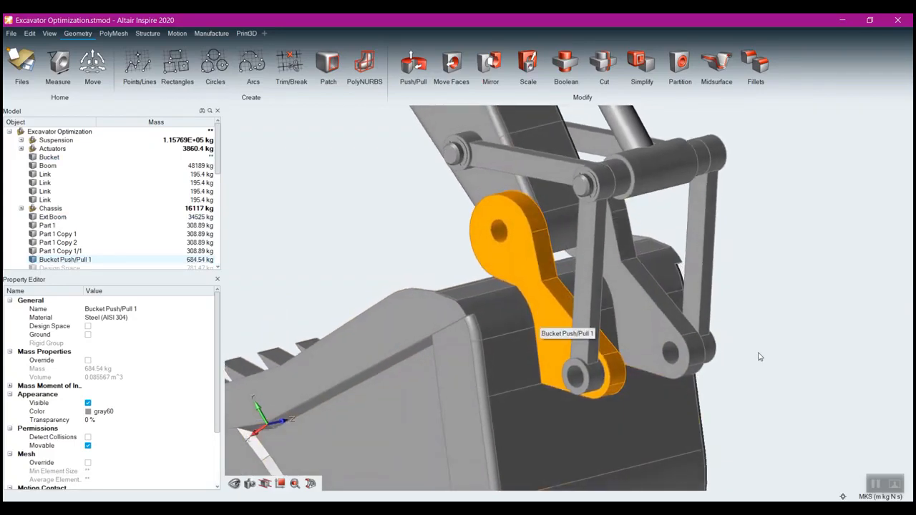
pyautogui.moveTo(788, 354); pyautogui.dragTo(669, 341, button='right')
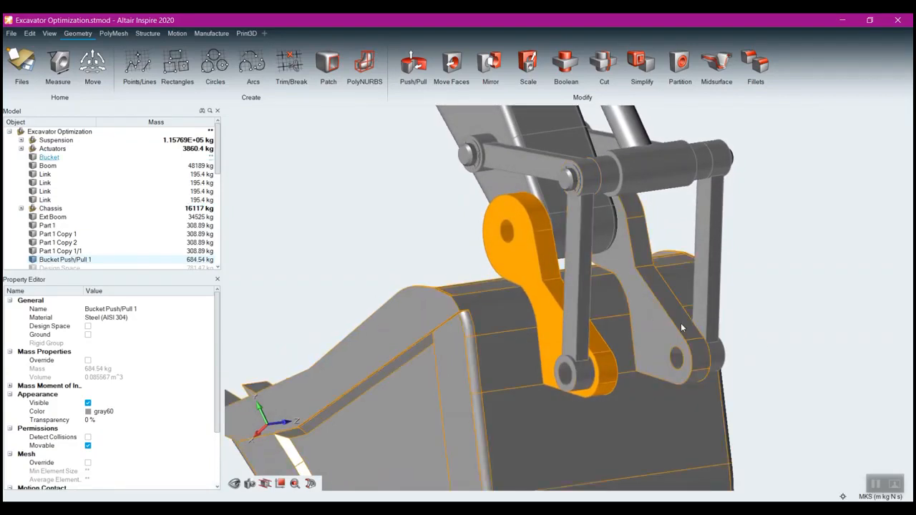
pyautogui.press('h')
pyautogui.click(659, 318)
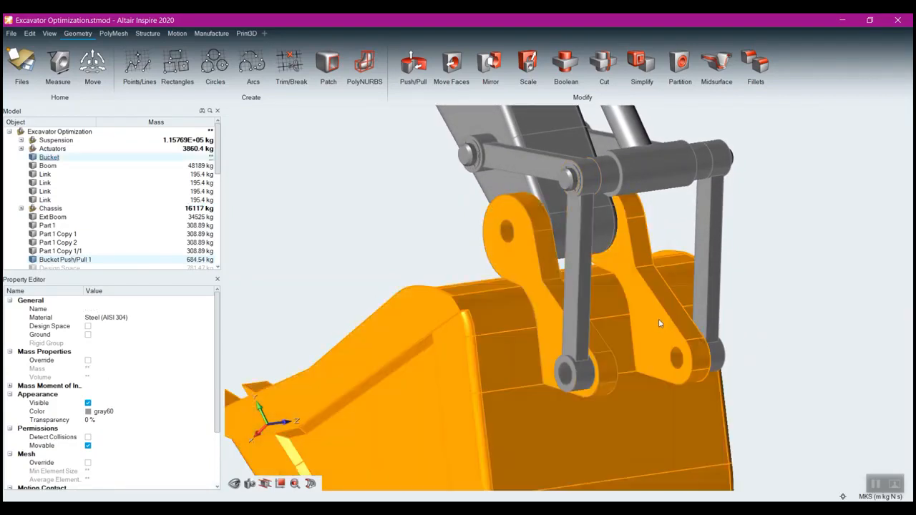
pyautogui.press('i')
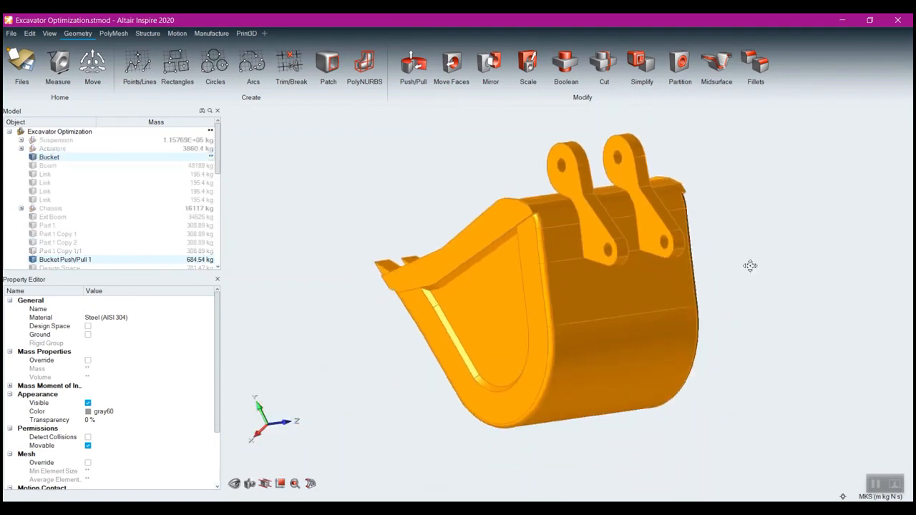
pyautogui.rightClick(745, 265)
pyautogui.click(729, 262)
# - Compare the two bucket lugs up close by selecting each to check which part it belongs to
pyautogui.click(607, 221)
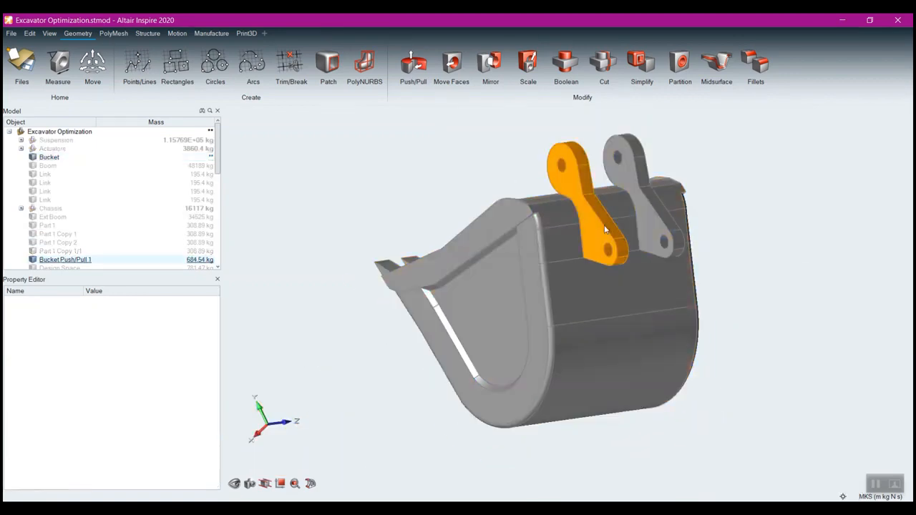
pyautogui.click(645, 223)
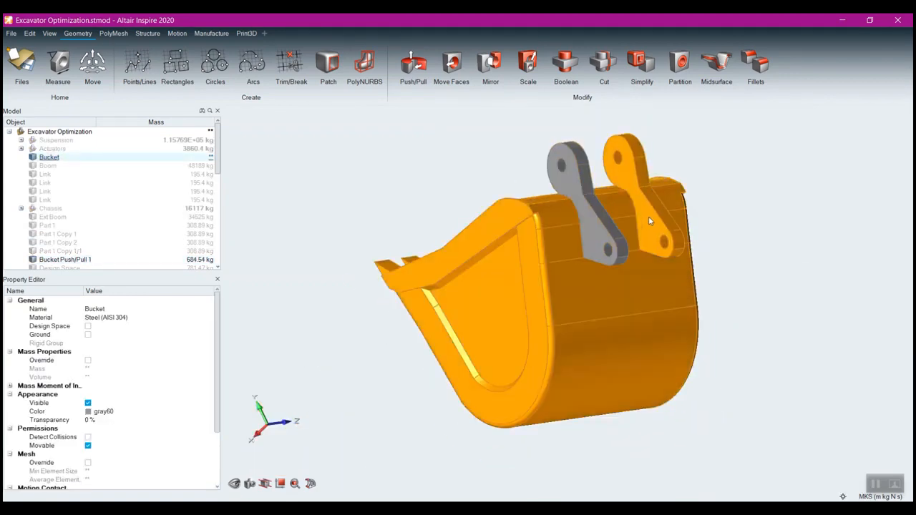
pyautogui.moveTo(775, 246); pyautogui.dragTo(546, 241, button='right')
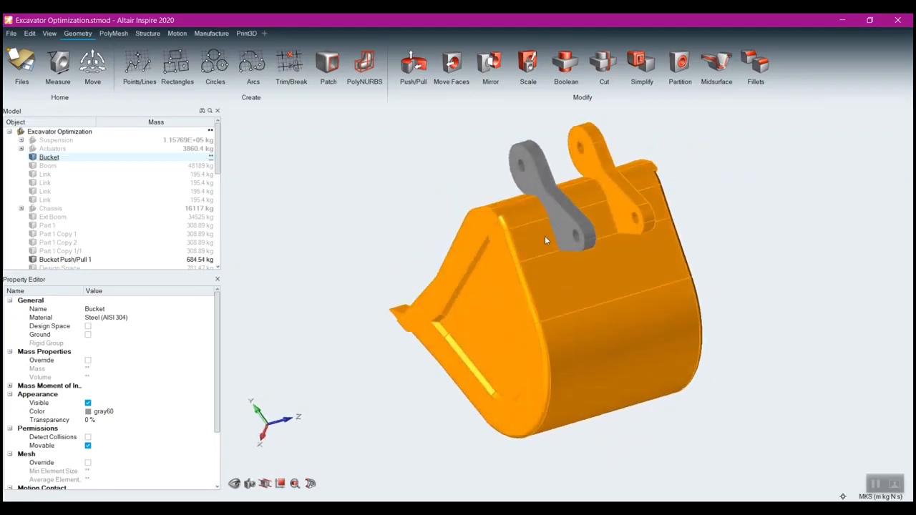
pyautogui.moveTo(513, 274); pyautogui.dragTo(553, 287, button='middle')
pyautogui.scroll(5, 628, 186)
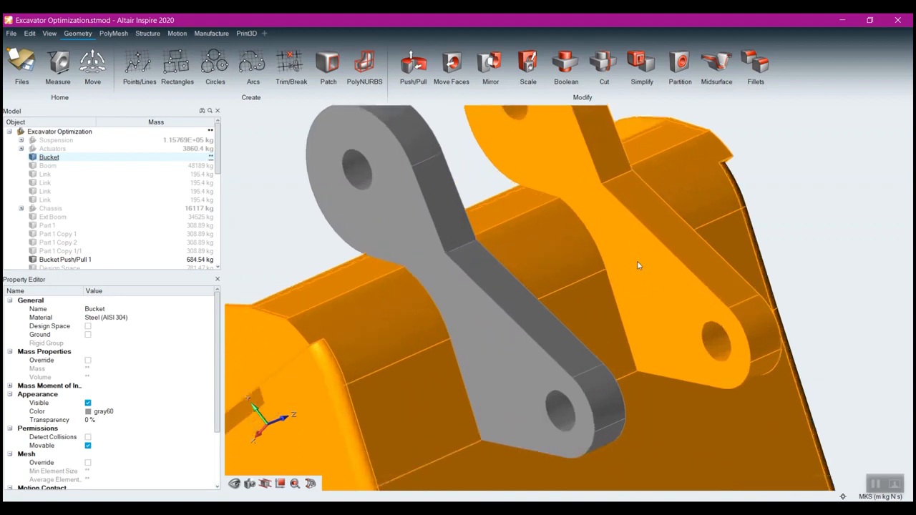
pyautogui.scroll(-4, 637, 266)
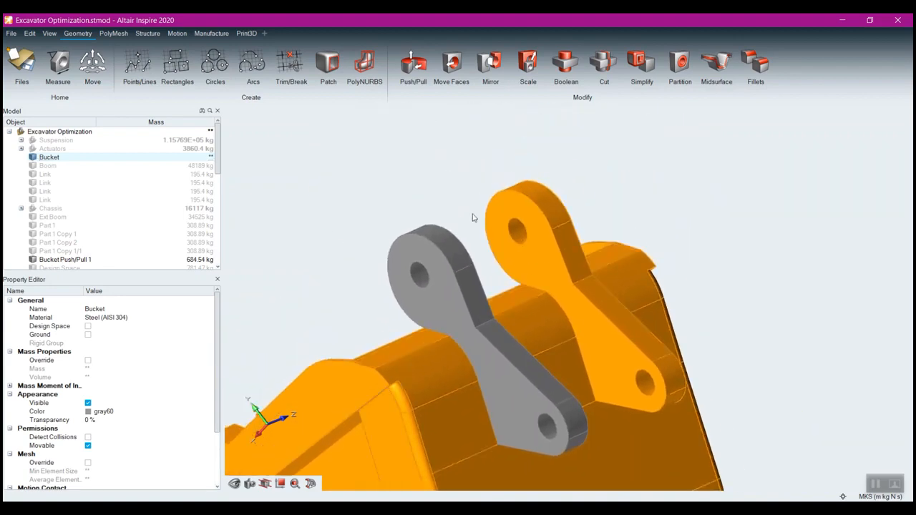
pyautogui.click(596, 168)
# - Try pulling the inner face of the Bucket part's lug outward with Push/Pull, and reset the distance to 0
pyautogui.click(416, 64)
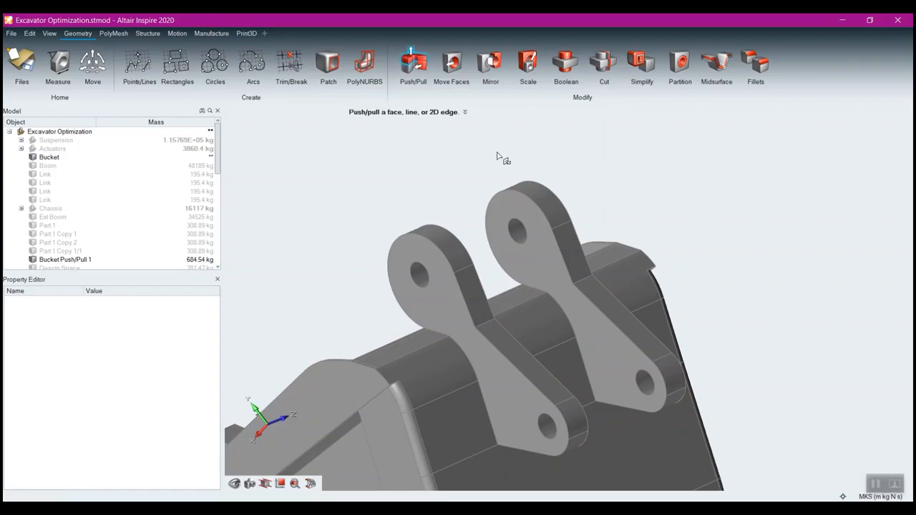
pyautogui.click(538, 265)
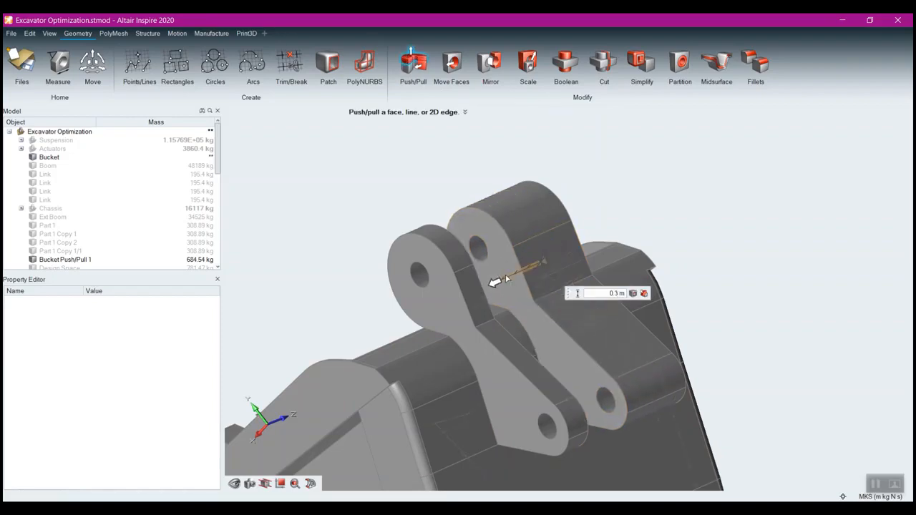
pyautogui.moveTo(554, 267); pyautogui.dragTo(553, 269)
pyautogui.write('0')
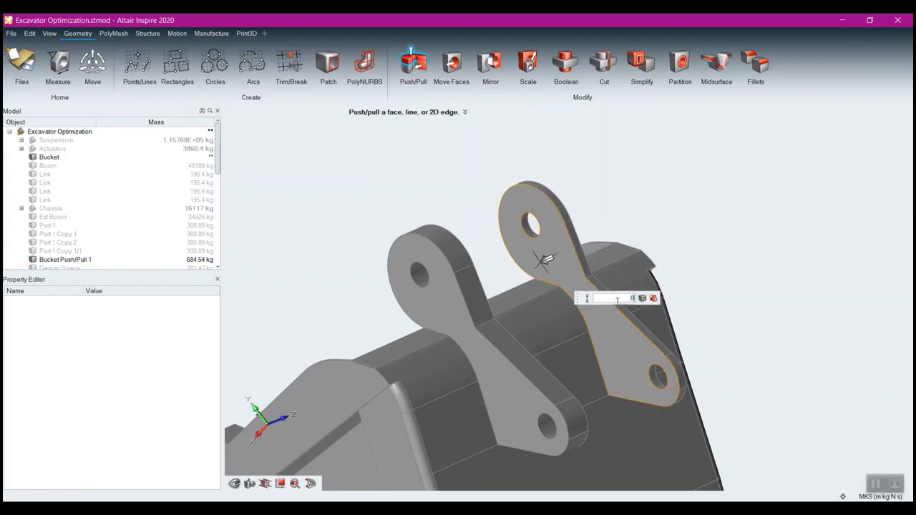
pyautogui.press('Return')
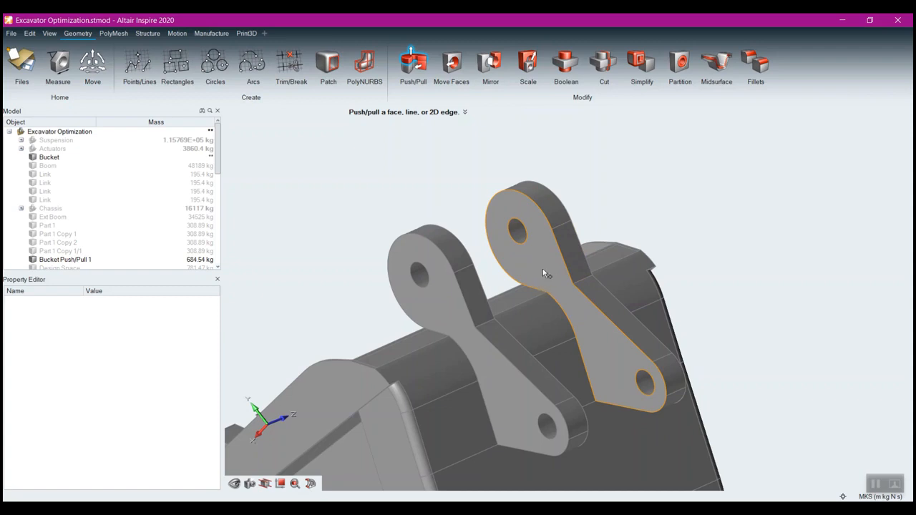
# - Try pulling the inner face of the Bucket part's lug outward 0.2 m as a new part, and undo it
pyautogui.click(543, 268)
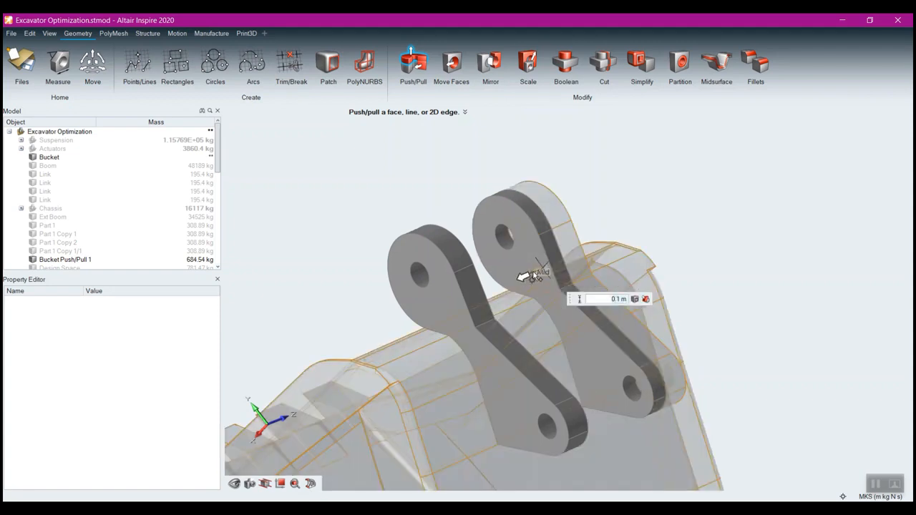
pyautogui.moveTo(522, 280); pyautogui.dragTo(517, 270)
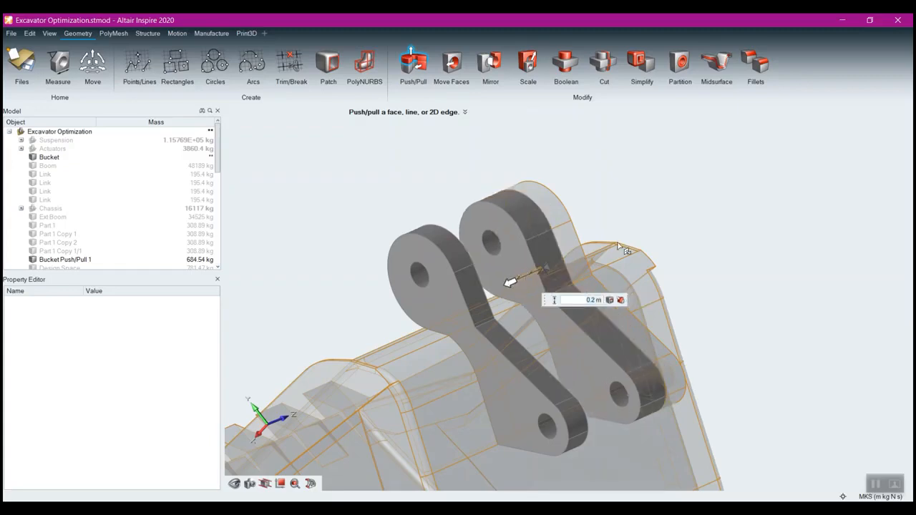
pyautogui.click(687, 213)
pyautogui.click(541, 244)
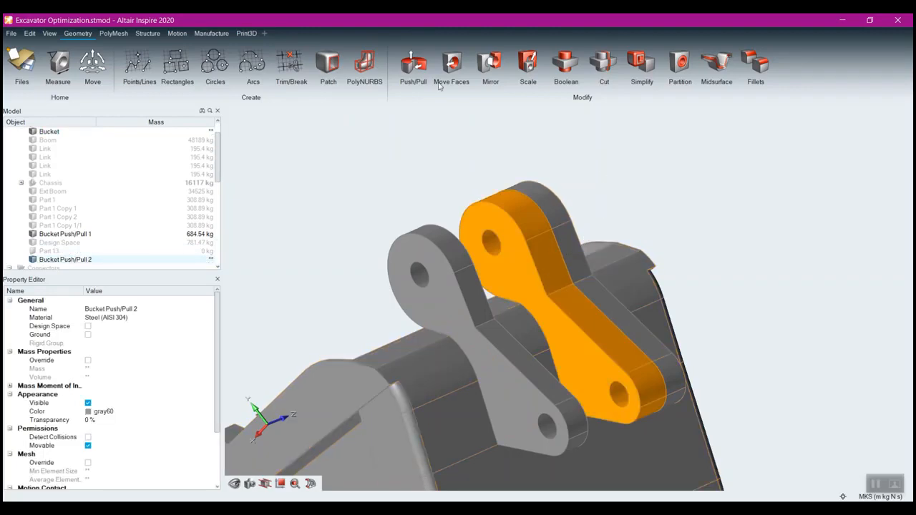
pyautogui.click(29, 33)
pyautogui.click(46, 47)
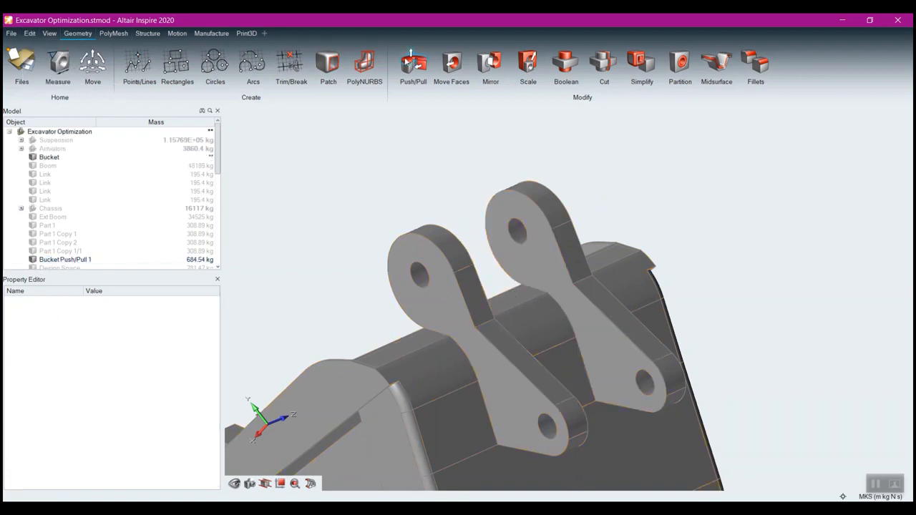
# - Create a separate lug part by pushing the inner face of the Bucket part's lug -0.150 m to its opposite side
pyautogui.click(413, 66)
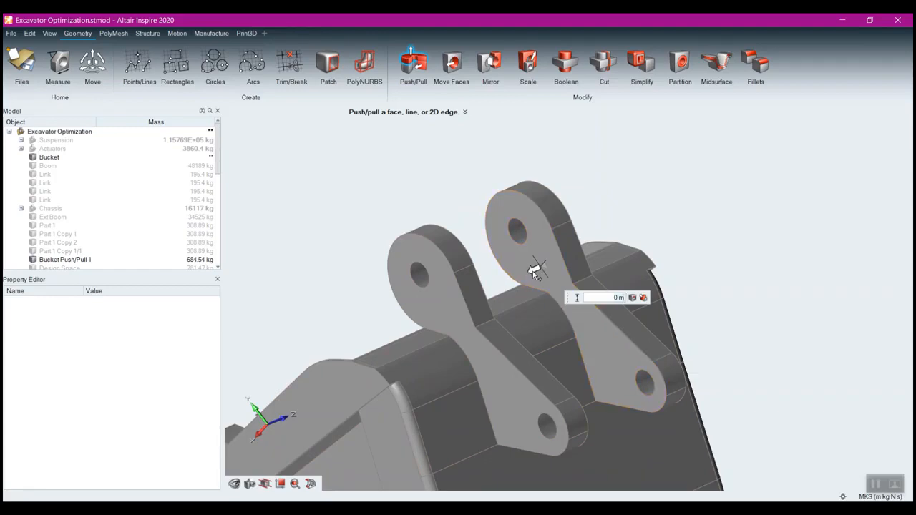
pyautogui.moveTo(544, 267); pyautogui.dragTo(570, 223)
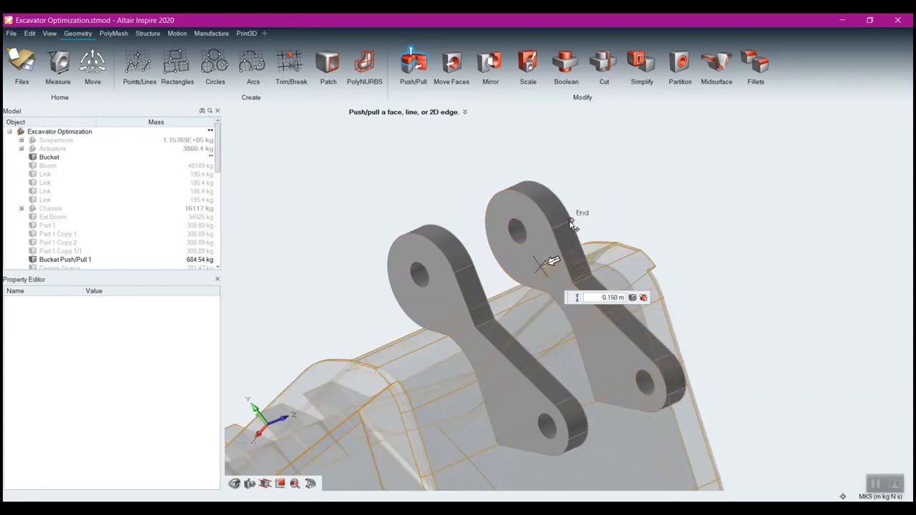
pyautogui.rightClick(664, 207)
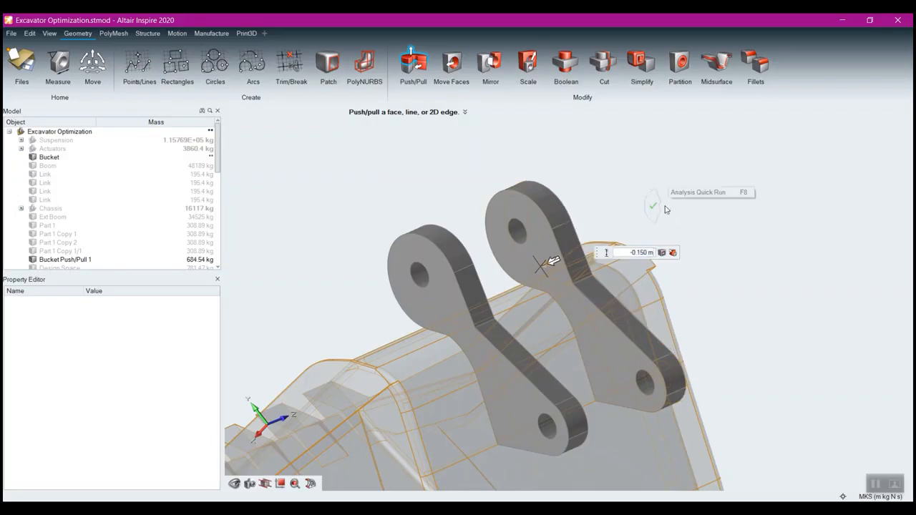
pyautogui.click(556, 249)
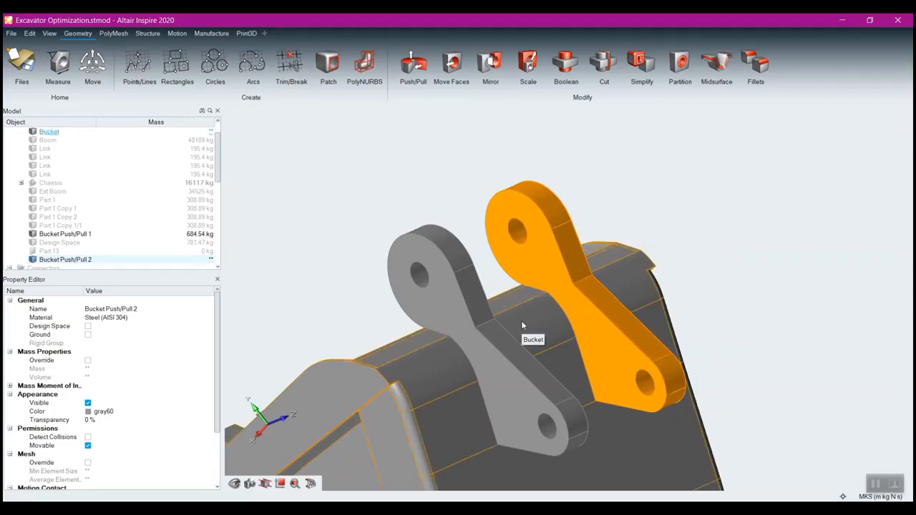
# - Hide the Bucket part, leaving only the two separate lug parts displayed
pyautogui.moveTo(728, 266); pyautogui.dragTo(784, 239, button='right')
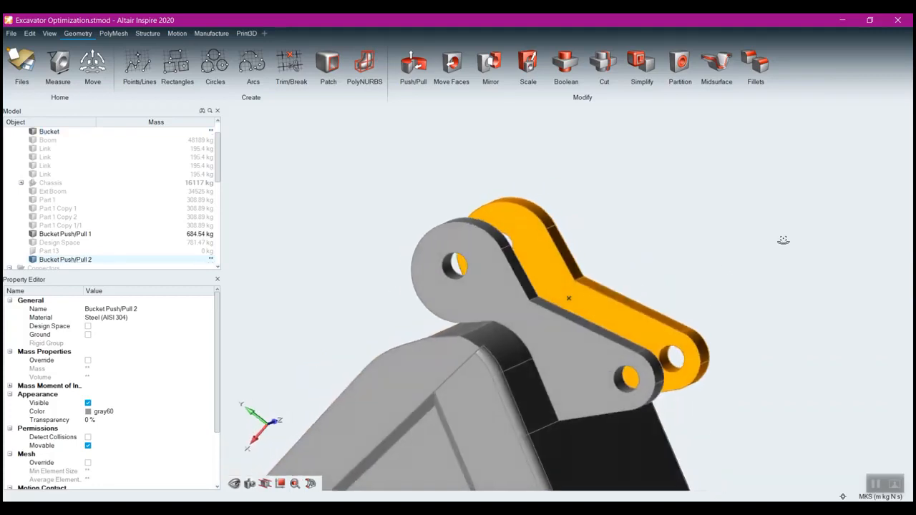
pyautogui.moveTo(784, 240)
pyautogui.mouseDown(button='middle')
pyautogui.moveTo(801, 237)
pyautogui.moveTo(784, 239)
pyautogui.mouseUp(button='middle')
pyautogui.scroll(-3, 728, 270)
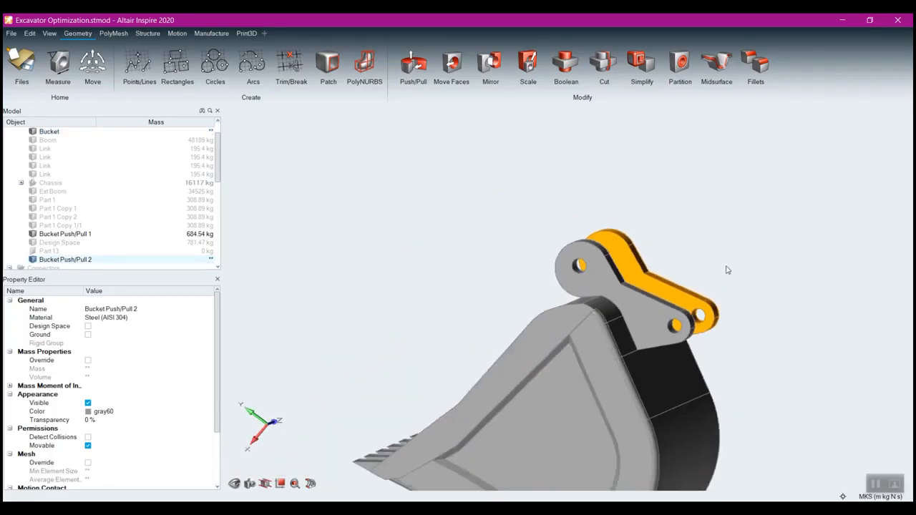
pyautogui.press('f')
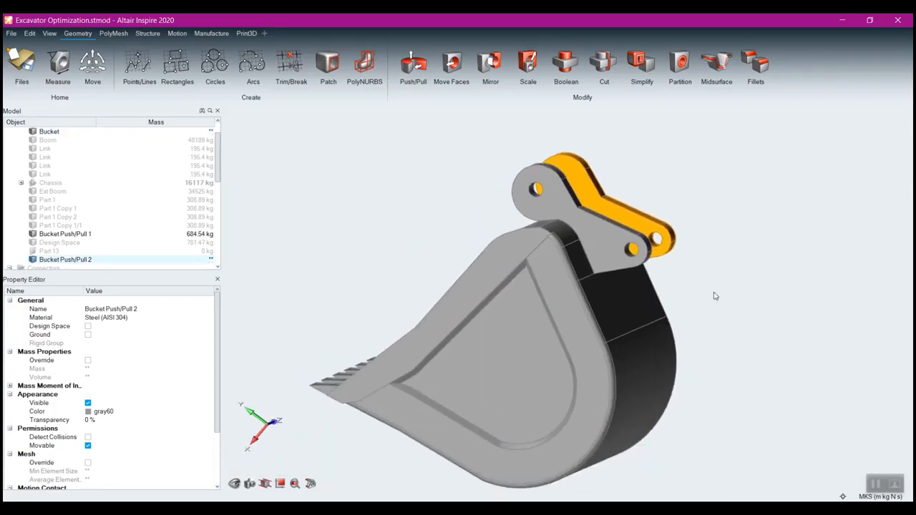
pyautogui.click(555, 306)
pyautogui.press('h')
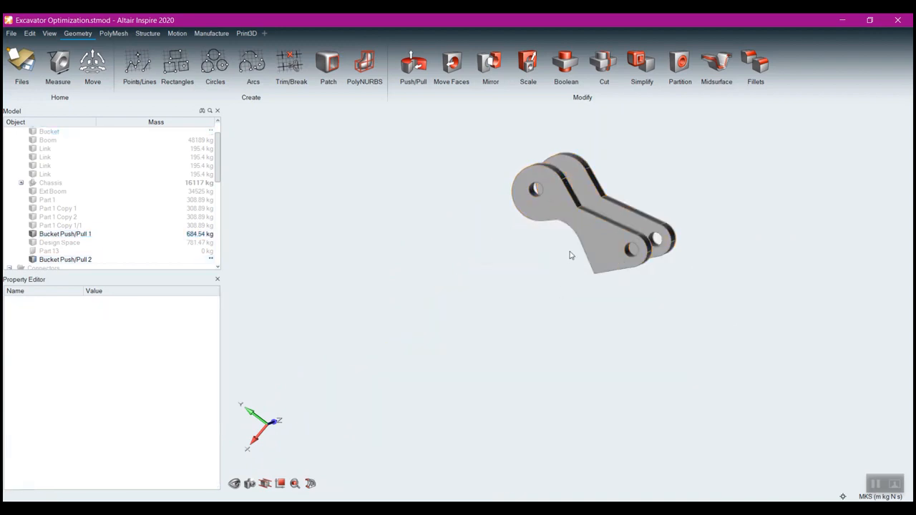
pyautogui.scroll(5, 497, 293)
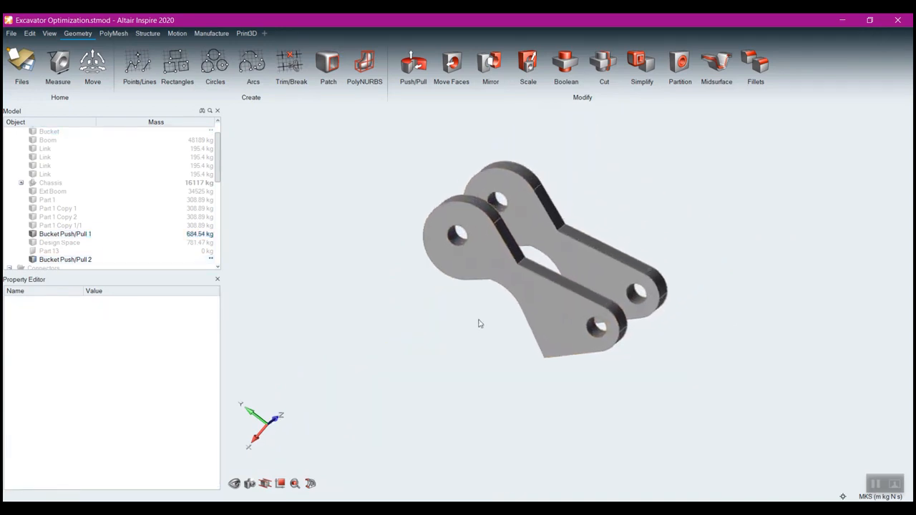
# - Create a new sketched part from the outline and hole circles of the outer face of the Bucket Push/Pull 1 lug
pyautogui.moveTo(680, 438); pyautogui.dragTo(679, 403, button='right')
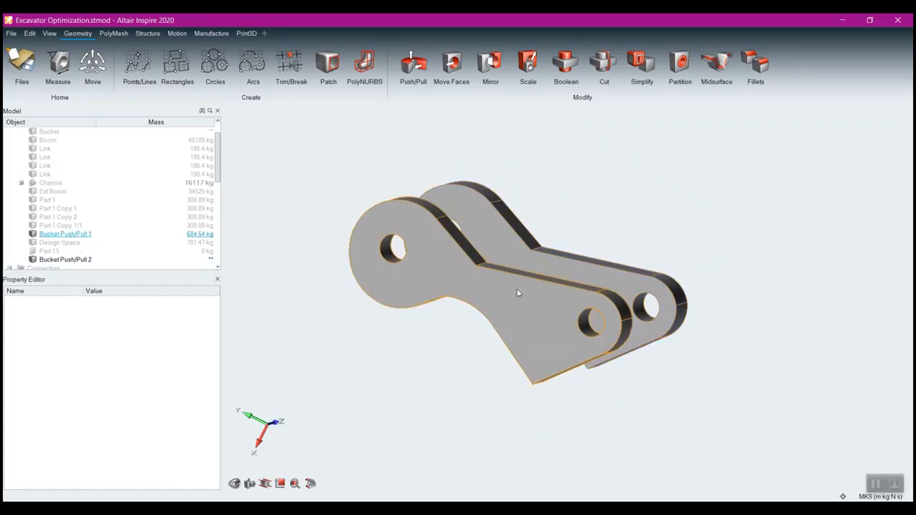
pyautogui.moveTo(517, 289); pyautogui.dragTo(330, 194, button='right')
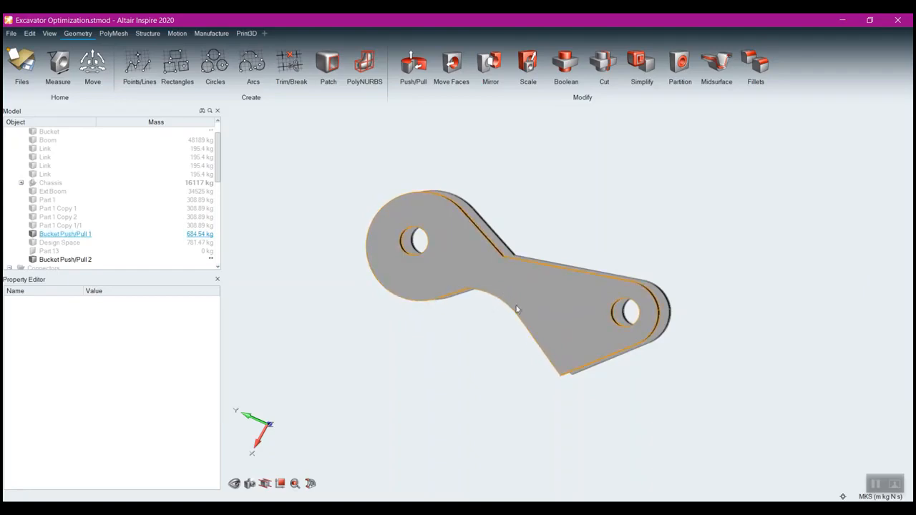
pyautogui.moveTo(492, 316); pyautogui.dragTo(520, 327, button='middle')
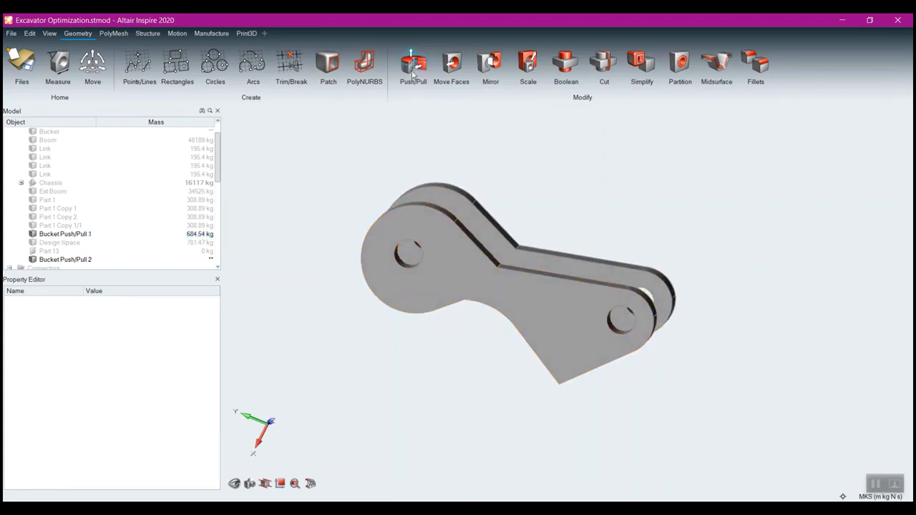
pyautogui.doubleClick(455, 271)
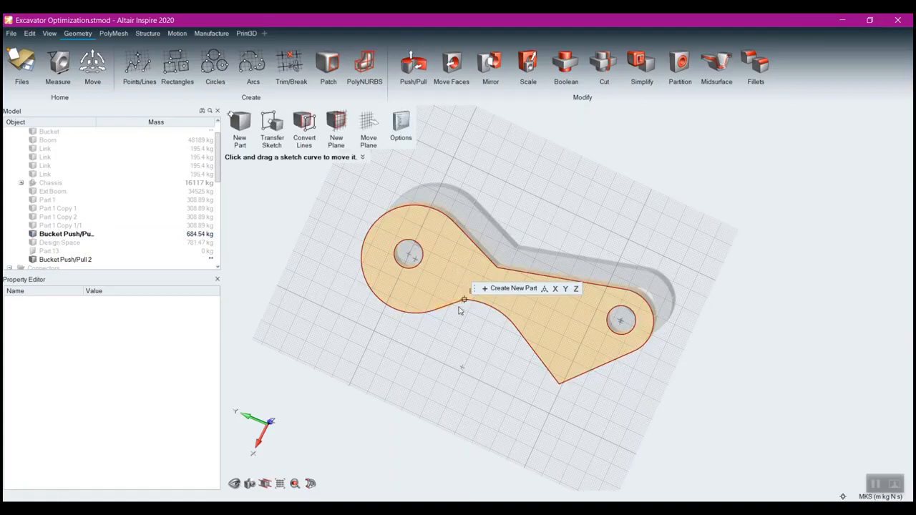
pyautogui.moveTo(498, 340)
pyautogui.mouseDown(button='right')
pyautogui.moveTo(452, 327)
pyautogui.moveTo(479, 350)
pyautogui.moveTo(468, 336)
pyautogui.mouseUp(button='right')
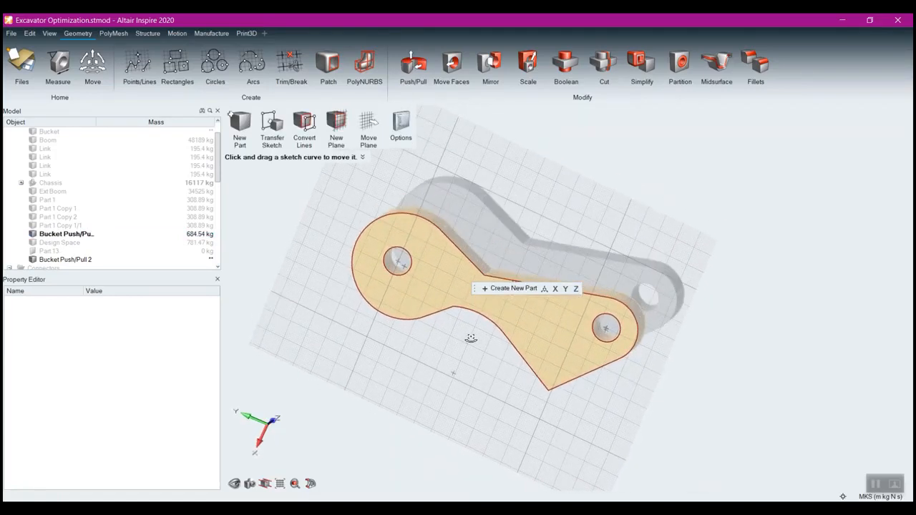
pyautogui.click(502, 289)
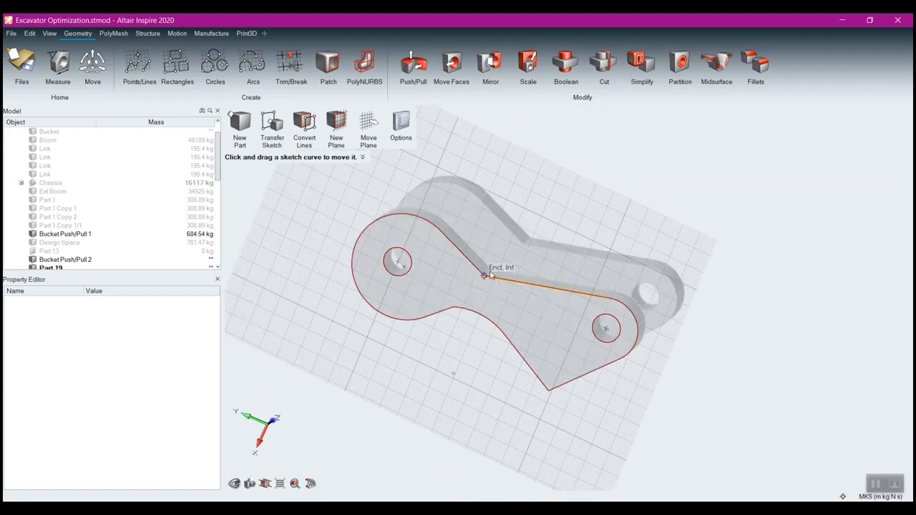
pyautogui.click(306, 123)
pyautogui.rightClick(700, 175)
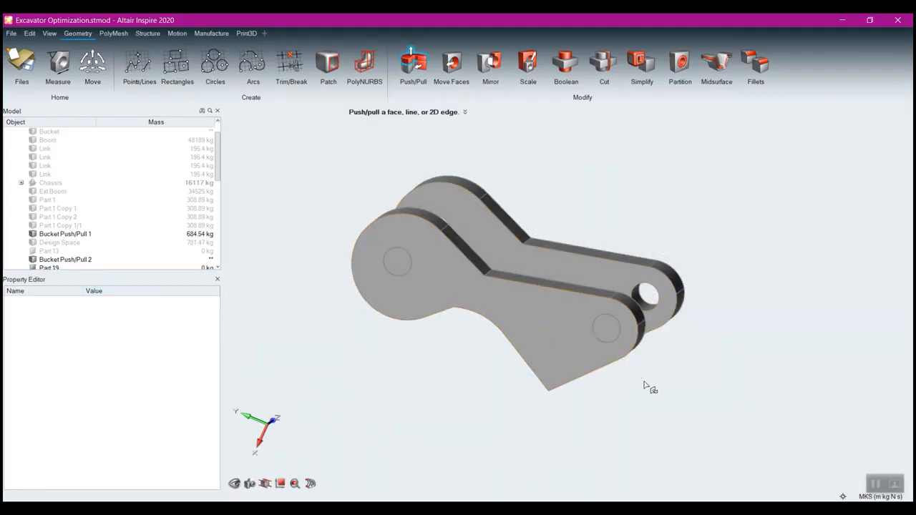
# - Try pushing the large-end hole circle of the new flat part -0.2 m, and undo back to its editable sketch
pyautogui.moveTo(677, 387); pyautogui.dragTo(591, 389, button='right')
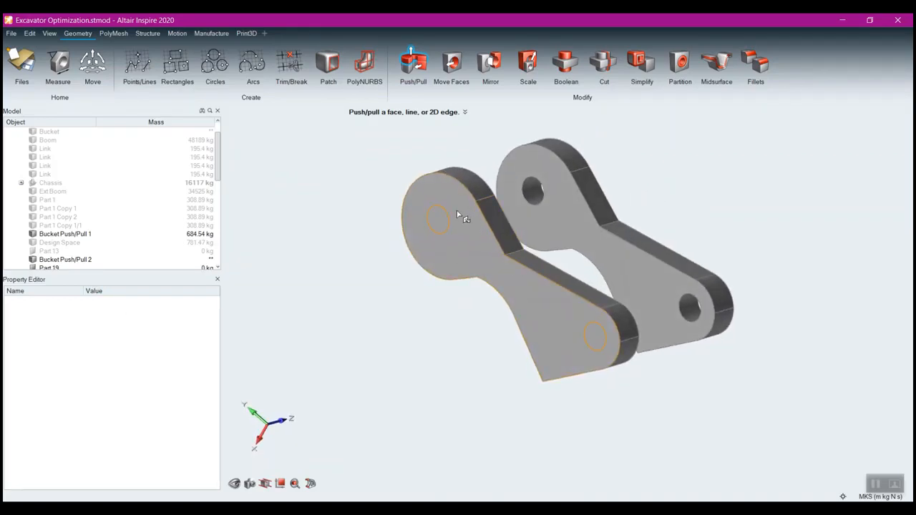
pyautogui.moveTo(434, 221); pyautogui.dragTo(495, 195)
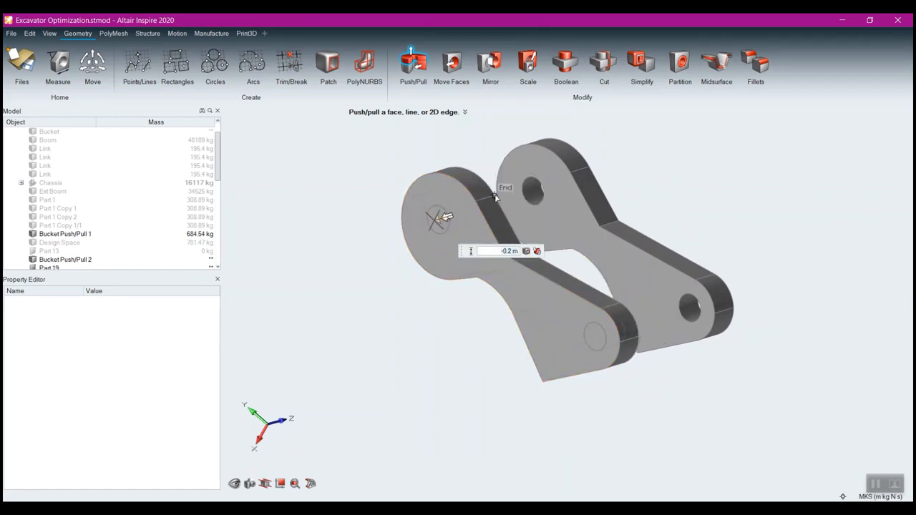
pyautogui.moveTo(494, 195); pyautogui.dragTo(495, 196)
pyautogui.moveTo(407, 322); pyautogui.dragTo(346, 325, button='right')
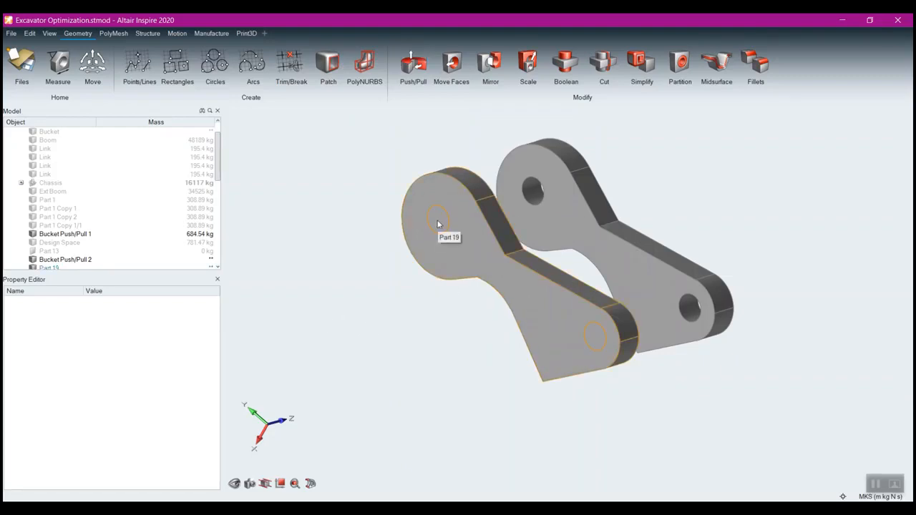
pyautogui.moveTo(465, 339)
pyautogui.mouseDown(button='right')
pyautogui.moveTo(479, 347)
pyautogui.moveTo(520, 334)
pyautogui.moveTo(474, 340)
pyautogui.moveTo(471, 366)
pyautogui.mouseUp(button='right')
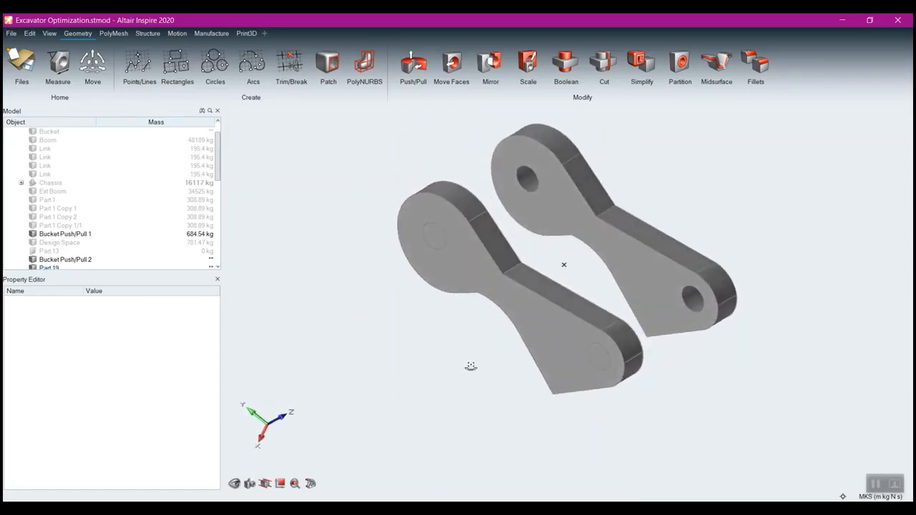
pyautogui.click(29, 33)
pyautogui.click(29, 34)
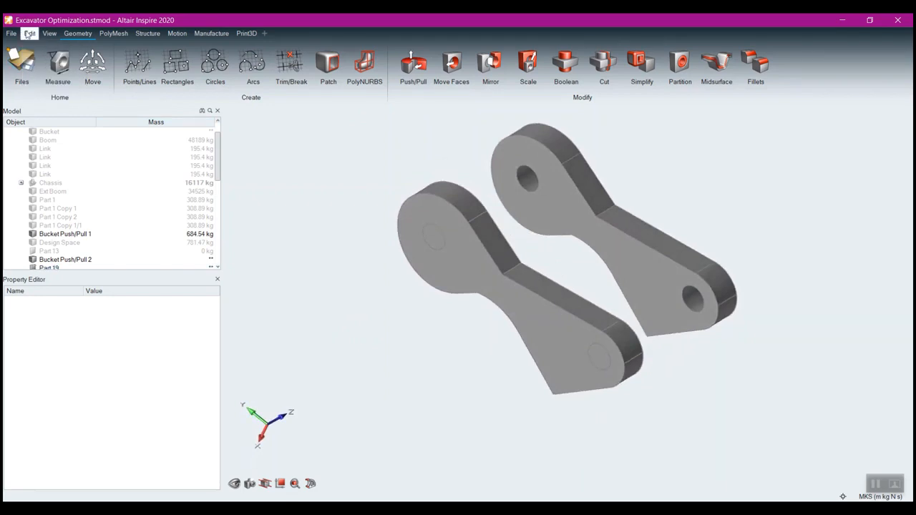
pyautogui.click(28, 33)
pyautogui.click(41, 45)
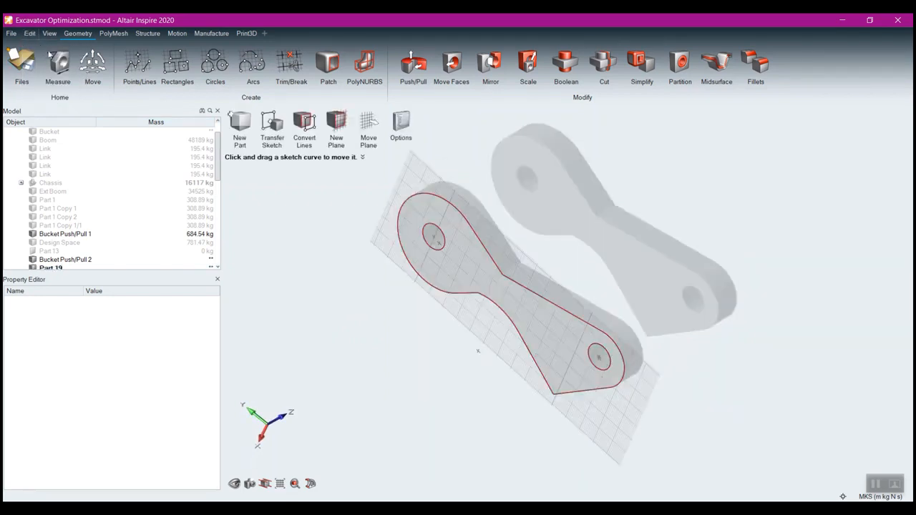
# - Sketch a line about 1.111 m long bridging the notch, from the large rounded end's arc to the small rounded end's arc
pyautogui.moveTo(468, 405)
pyautogui.mouseDown(button='right')
pyautogui.moveTo(532, 360)
pyautogui.moveTo(548, 370)
pyautogui.moveTo(523, 379)
pyautogui.moveTo(543, 379)
pyautogui.mouseUp(button='right')
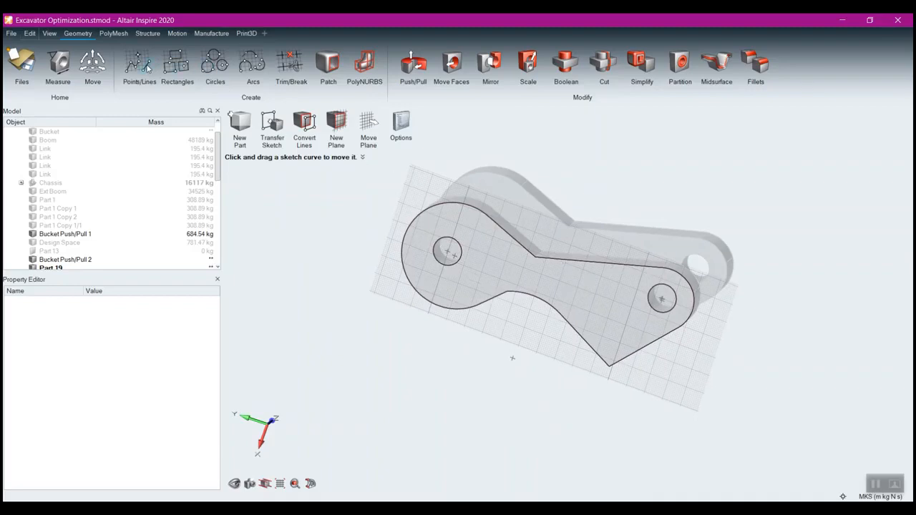
pyautogui.click(146, 67)
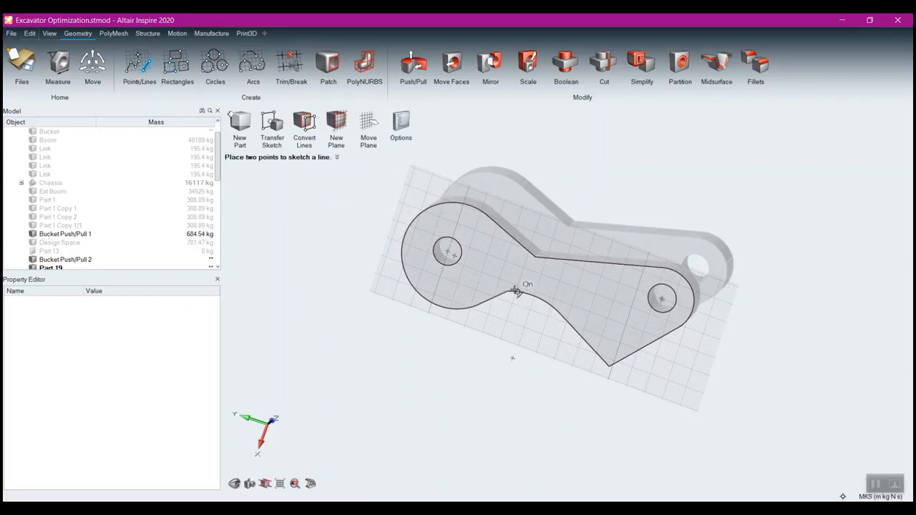
pyautogui.scroll(7, 459, 209)
pyautogui.moveTo(458, 254); pyautogui.dragTo(543, 405, button='middle')
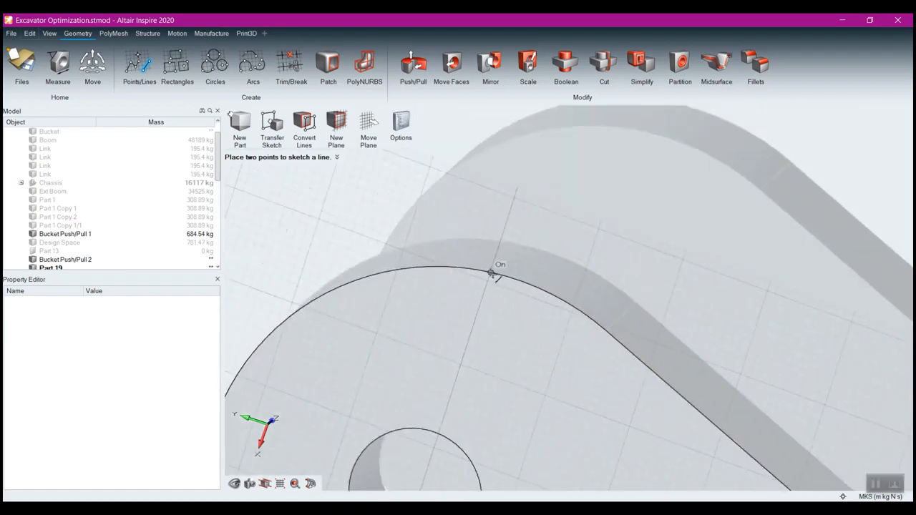
pyautogui.click(576, 305)
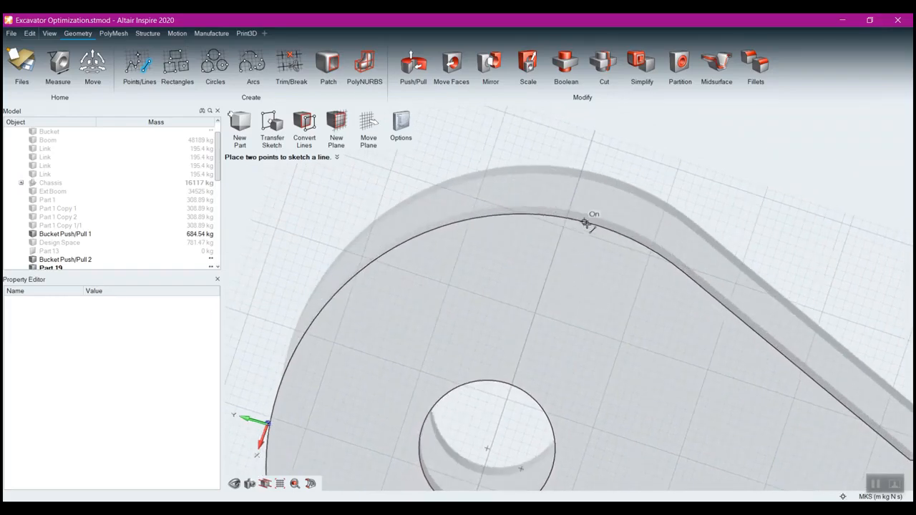
pyautogui.click(591, 224)
pyautogui.scroll(-3, 646, 320)
pyautogui.scroll(-5, 662, 329)
pyautogui.moveTo(702, 342); pyautogui.dragTo(548, 268, button='right')
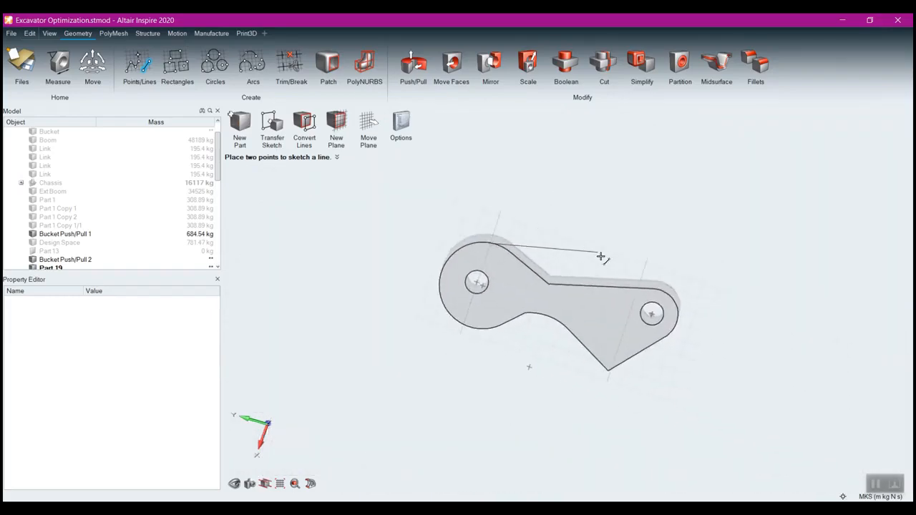
pyautogui.scroll(10, 654, 278)
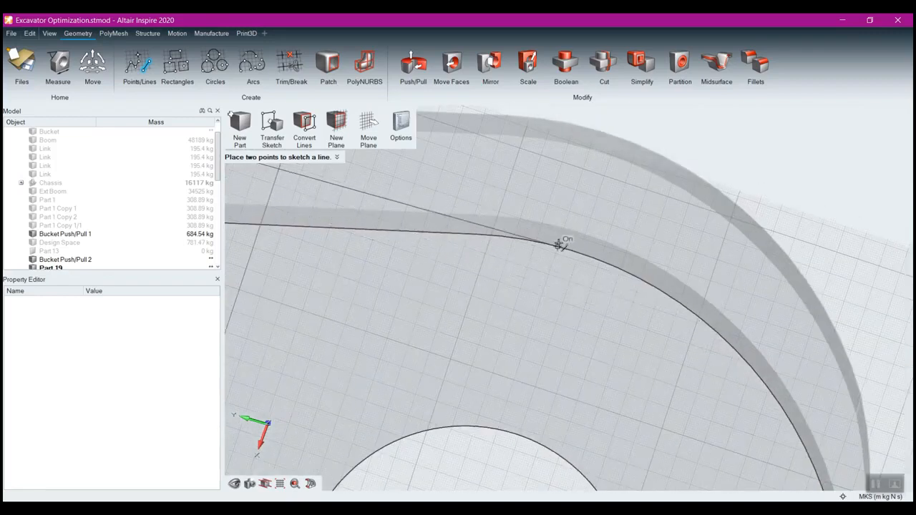
pyautogui.click(559, 247)
pyautogui.scroll(-3, 500, 288)
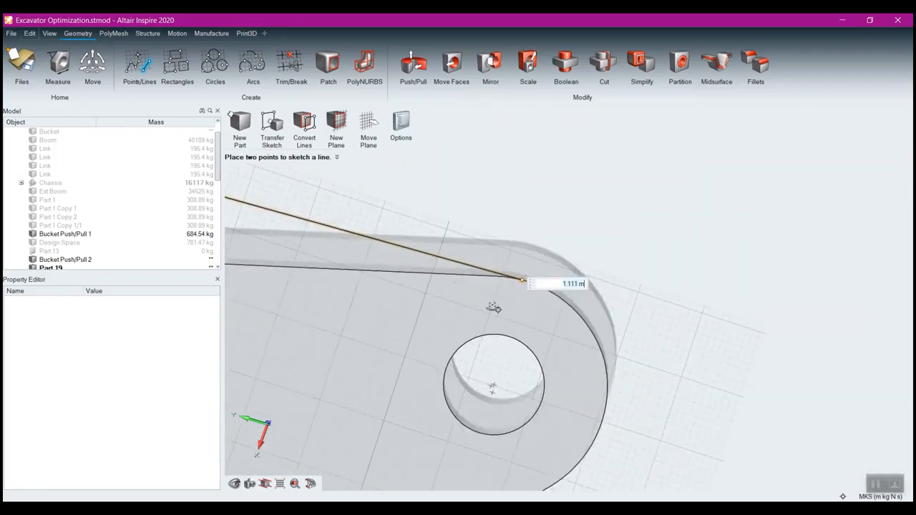
pyautogui.scroll(-4, 493, 307)
pyautogui.rightClick(494, 245)
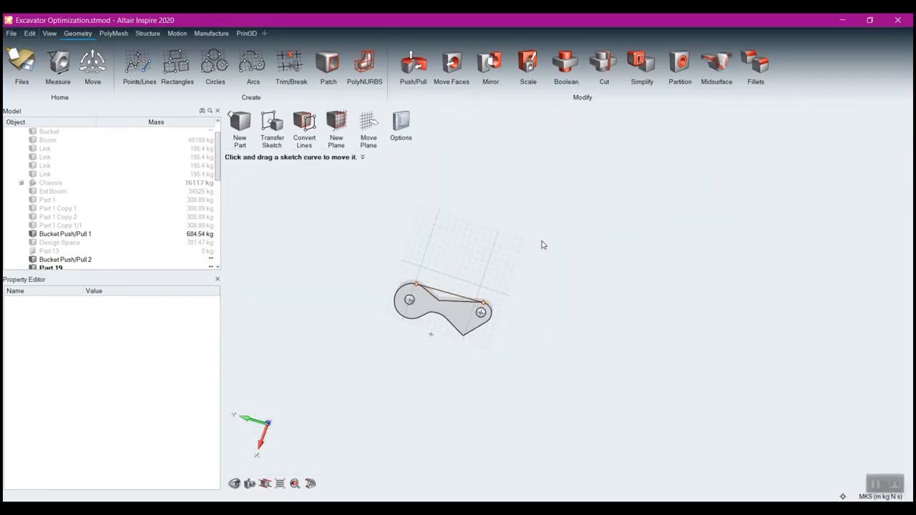
pyautogui.rightClick(542, 244)
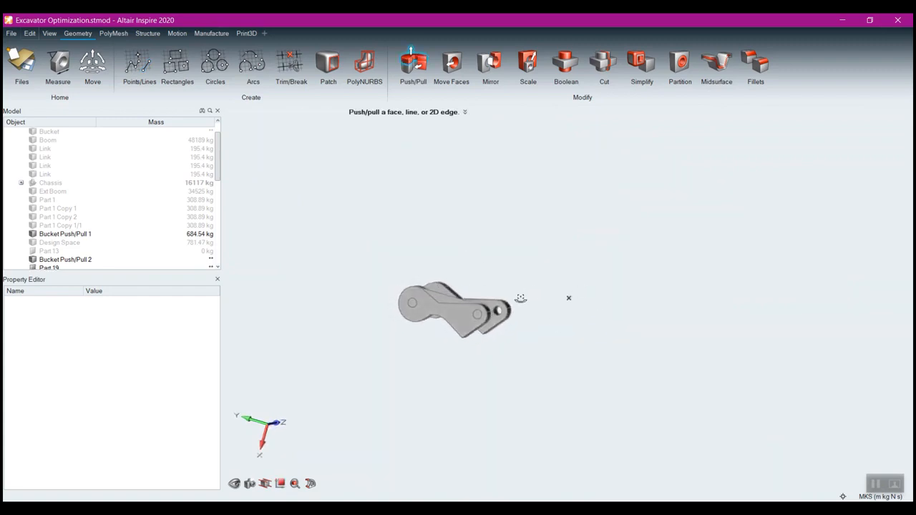
# - Hide the Bucket Push/Pull 1 and Bucket Push/Pull 2 parts, leaving only the flat Part 19 displayed
pyautogui.scroll(6, 445, 347)
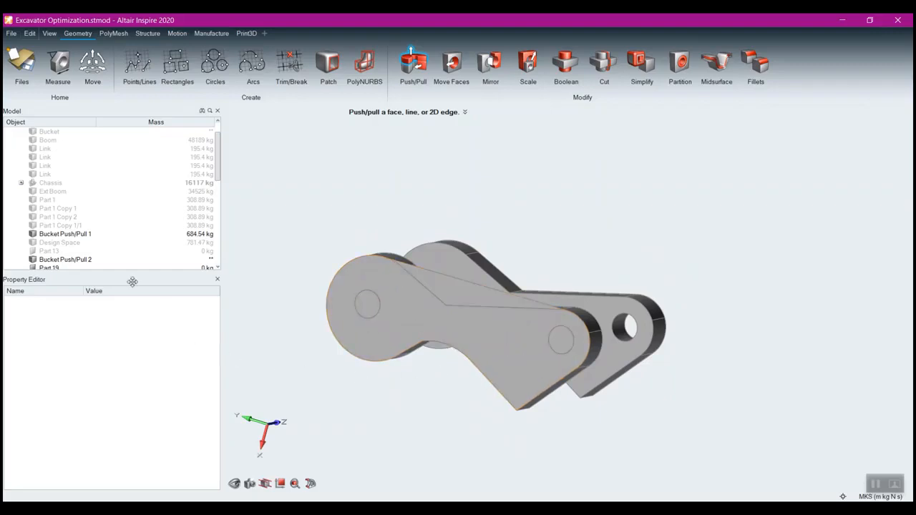
pyautogui.click(33, 235)
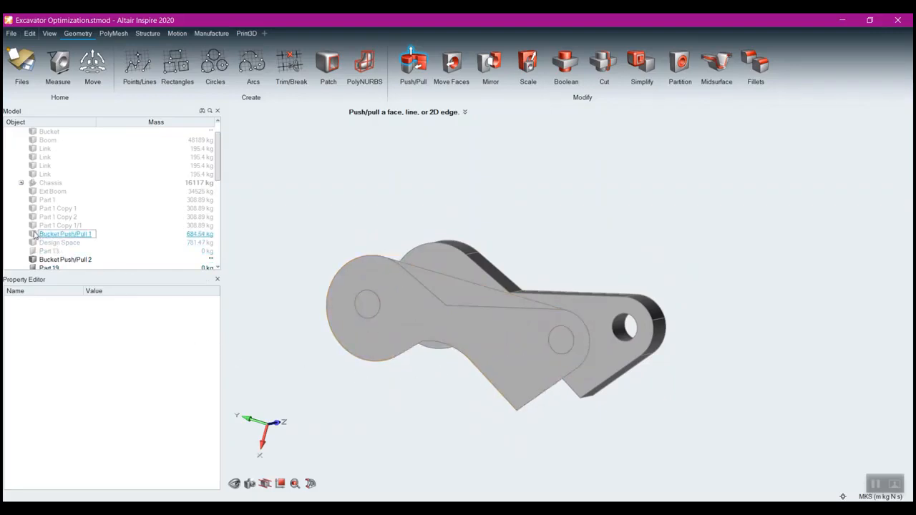
pyautogui.moveTo(441, 292)
pyautogui.mouseDown(button='middle')
pyautogui.moveTo(393, 322)
pyautogui.moveTo(402, 324)
pyautogui.mouseUp(button='middle')
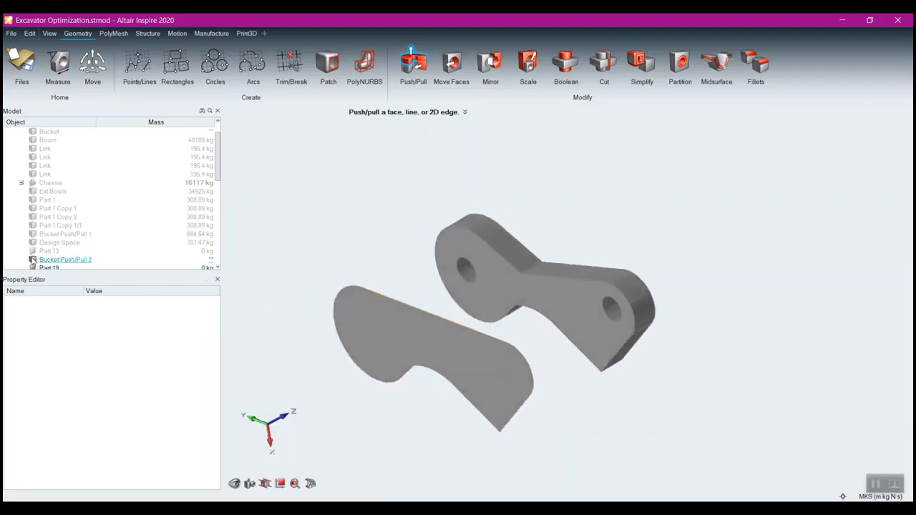
pyautogui.click(32, 261)
pyautogui.scroll(5, 482, 302)
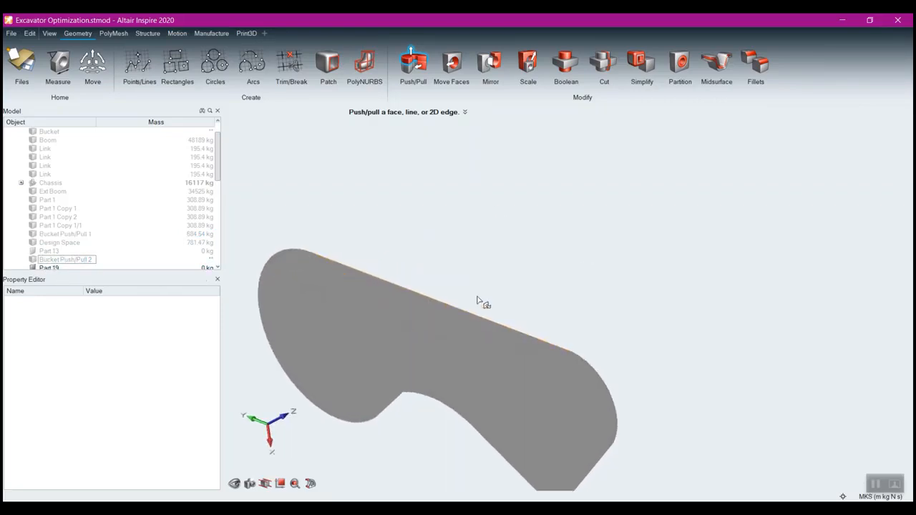
pyautogui.moveTo(491, 282)
pyautogui.mouseDown(button='middle')
pyautogui.moveTo(477, 293)
pyautogui.moveTo(487, 286)
pyautogui.mouseUp(button='middle')
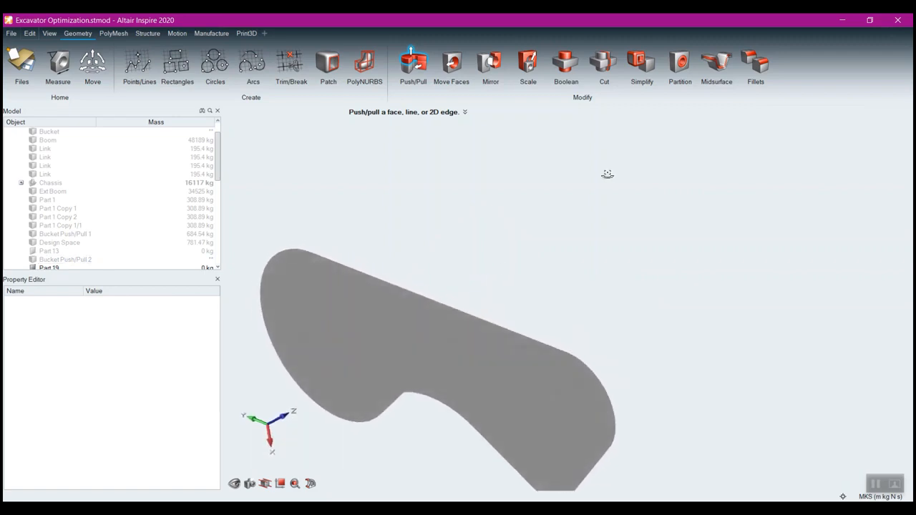
# - Remove the old notch lines and leftover arc imprints from Part 19 with Simplify, keeping the two hole circles
pyautogui.click(639, 65)
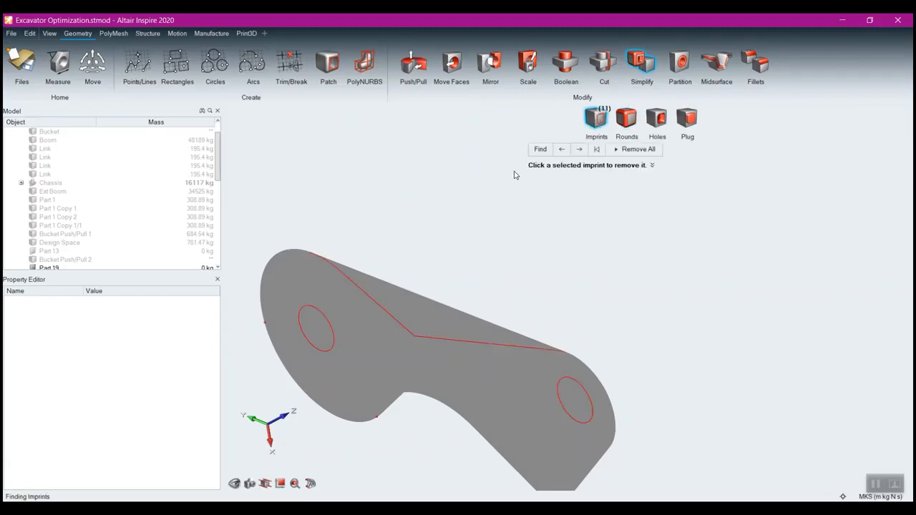
pyautogui.click(449, 344)
pyautogui.scroll(3, 555, 361)
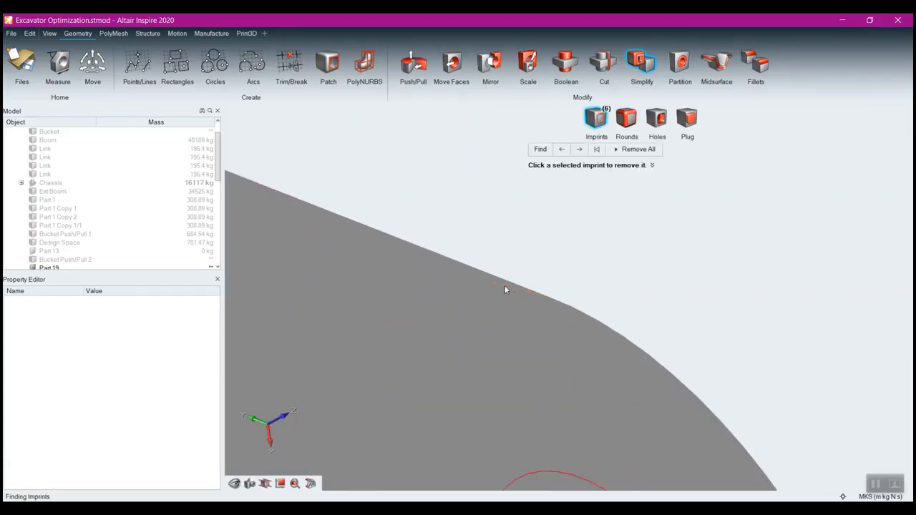
pyautogui.scroll(-3, 443, 370)
pyautogui.moveTo(348, 341); pyautogui.dragTo(556, 364, button='middle')
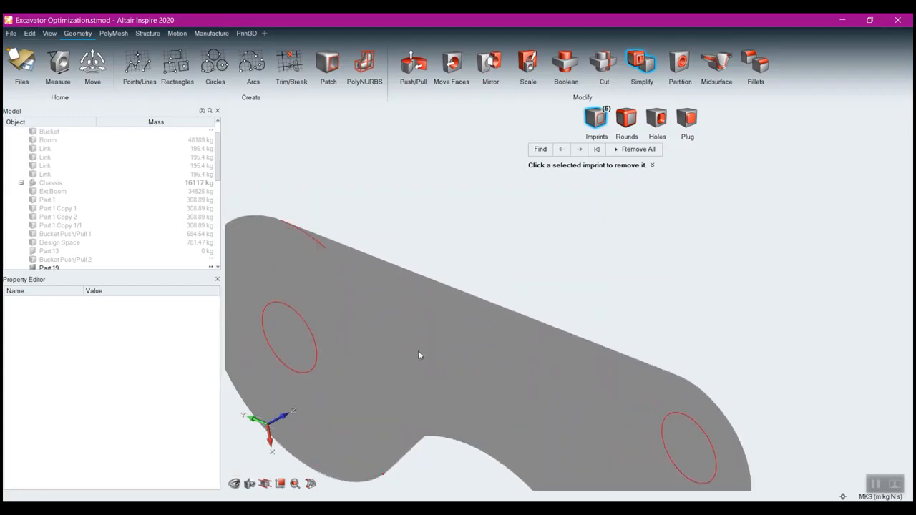
pyautogui.moveTo(419, 353); pyautogui.dragTo(516, 386, button='right')
pyautogui.scroll(2, 425, 277)
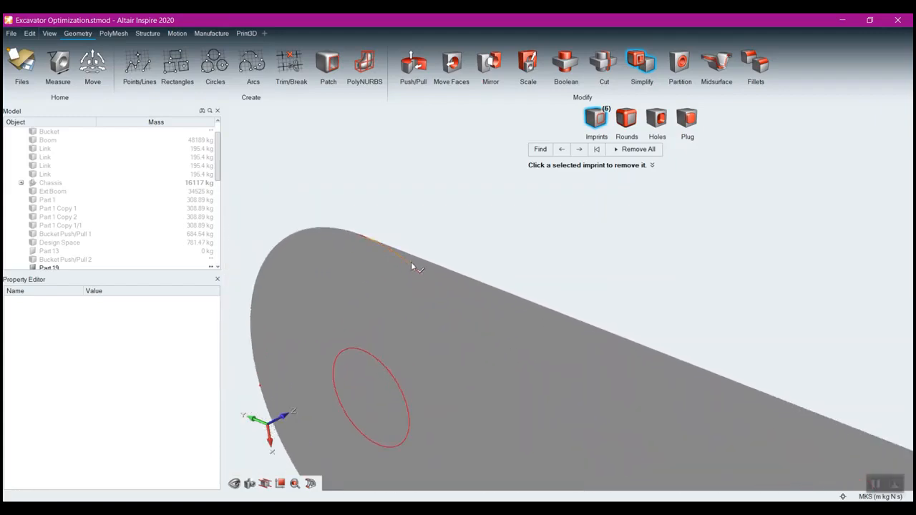
pyautogui.click(412, 264)
pyautogui.moveTo(532, 401); pyautogui.dragTo(555, 402, button='right')
pyautogui.scroll(-5, 554, 403)
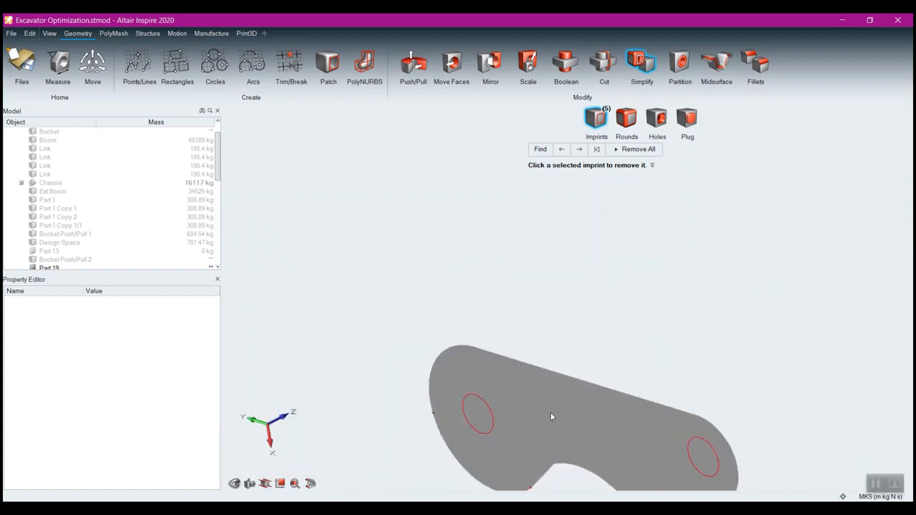
pyautogui.moveTo(550, 414); pyautogui.dragTo(491, 318, button='middle')
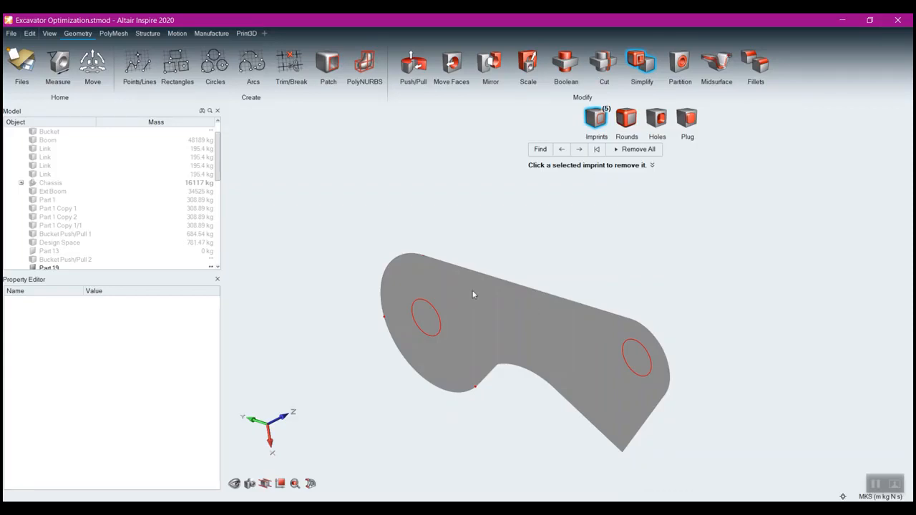
# - Show the Design Space part together with Part 19, keeping Bucket Push/Pull 2 hidden
pyautogui.click(33, 260)
pyautogui.click(34, 260)
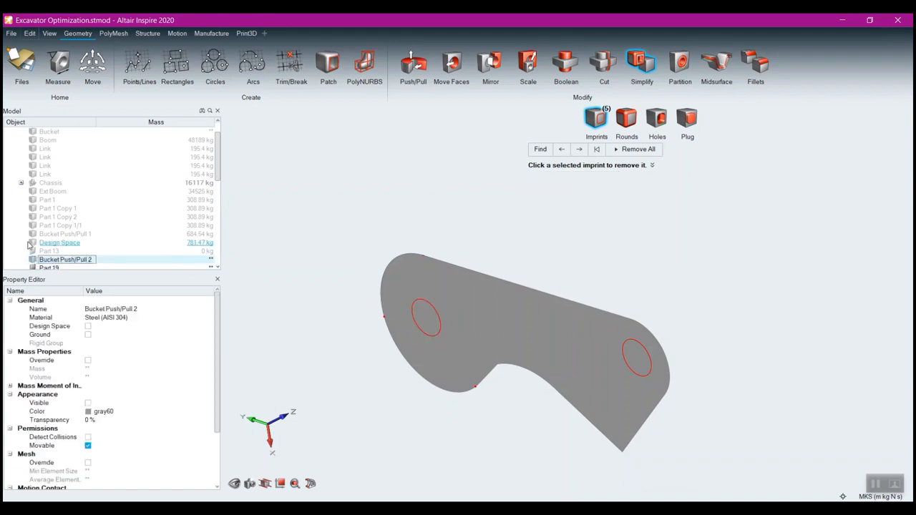
pyautogui.click(33, 244)
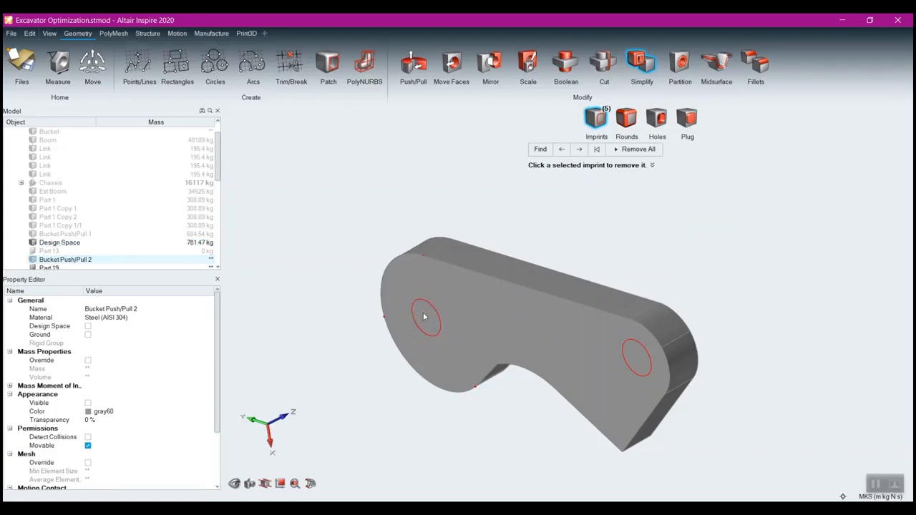
pyautogui.click(413, 63)
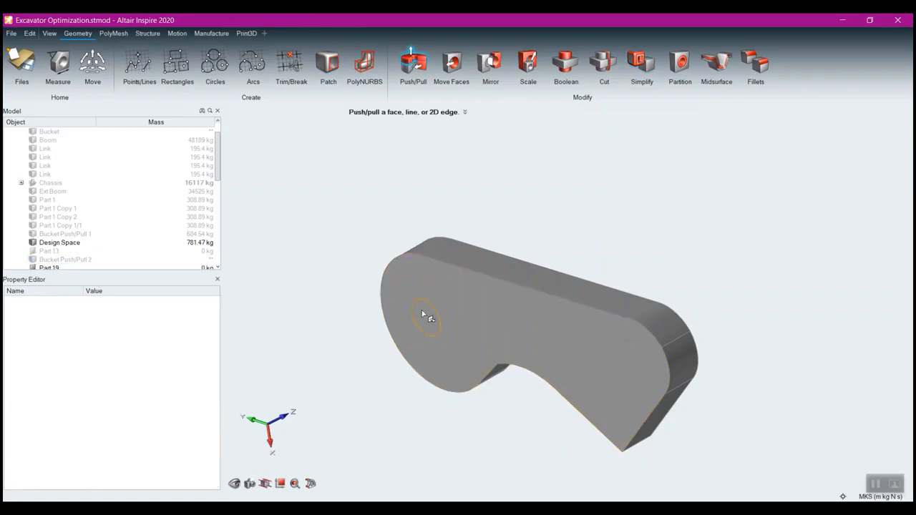
pyautogui.click(423, 315)
pyautogui.click(451, 242)
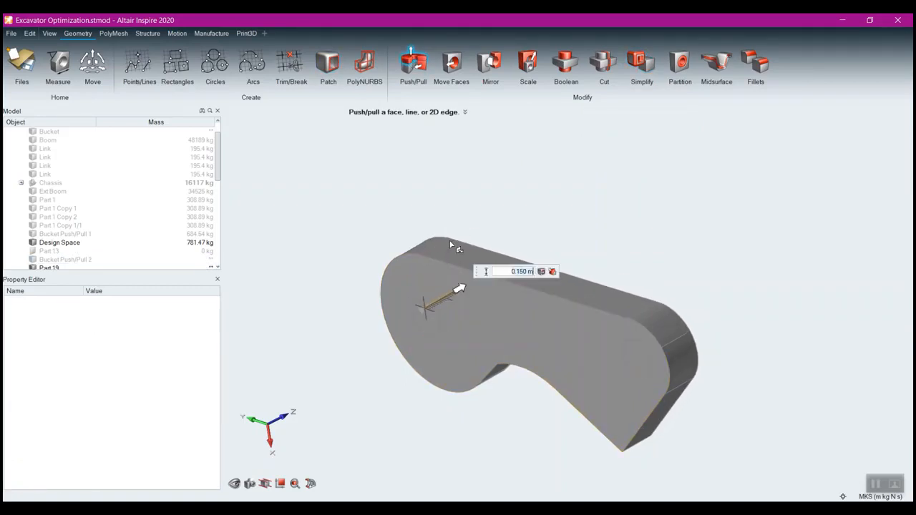
pyautogui.rightClick(346, 229)
pyautogui.click(333, 229)
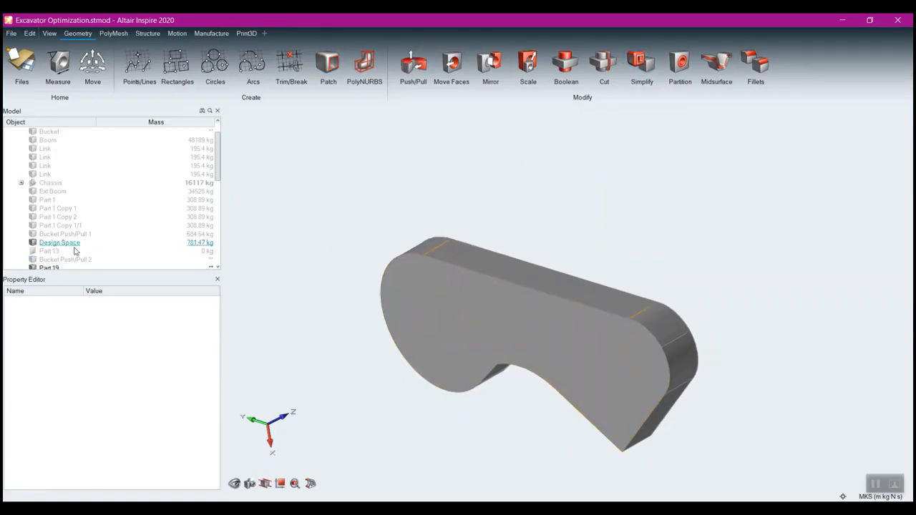
# - Hide the Design Space part and cut both circular holes through Part 19 with Push/Pull
pyautogui.moveTo(366, 347); pyautogui.dragTo(450, 342, button='right')
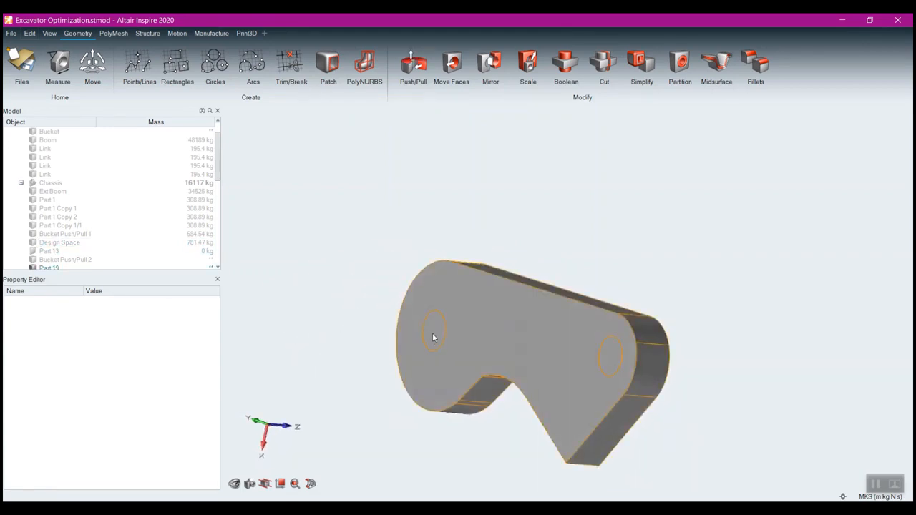
pyautogui.click(413, 63)
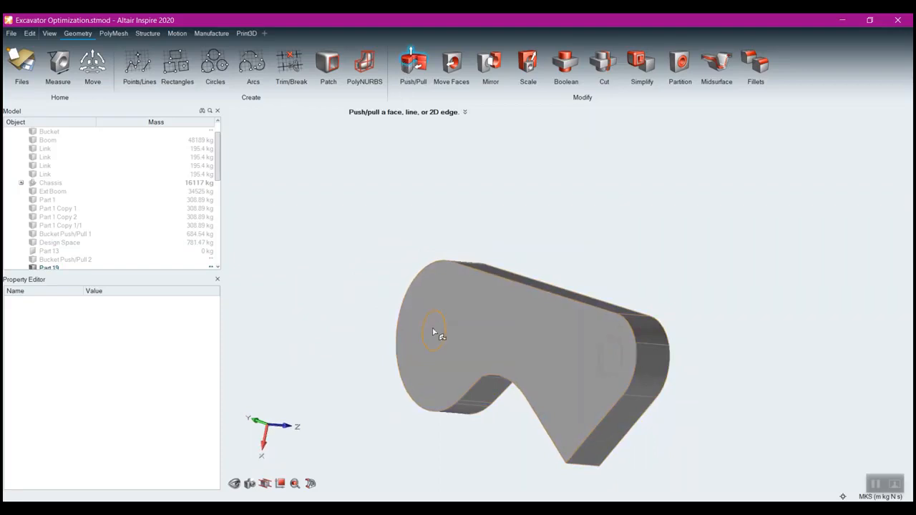
pyautogui.moveTo(434, 331); pyautogui.dragTo(504, 335)
pyautogui.moveTo(609, 353); pyautogui.dragTo(650, 265)
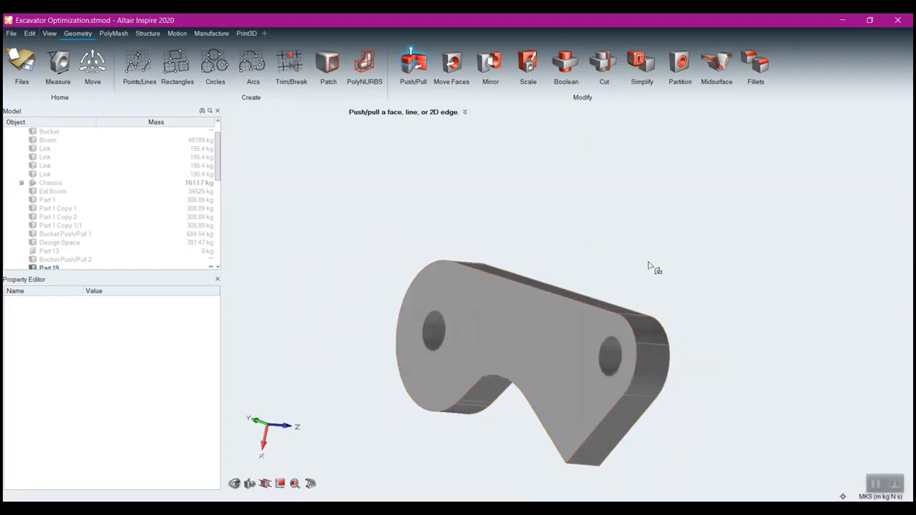
pyautogui.moveTo(650, 265)
pyautogui.mouseDown(button='right')
pyautogui.moveTo(578, 260)
pyautogui.moveTo(660, 265)
pyautogui.moveTo(671, 251)
pyautogui.moveTo(661, 221)
pyautogui.moveTo(675, 217)
pyautogui.moveTo(650, 251)
pyautogui.moveTo(551, 231)
pyautogui.moveTo(536, 241)
pyautogui.moveTo(553, 237)
pyautogui.mouseUp(button='right')
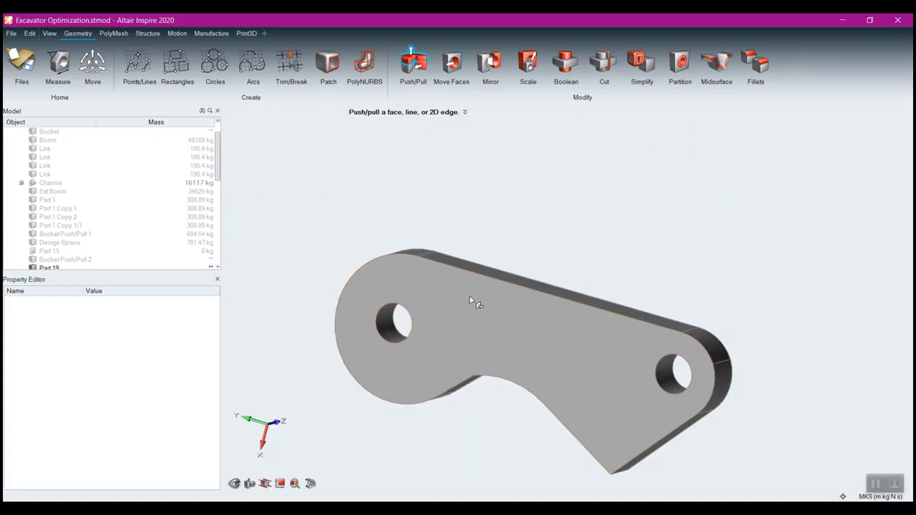
pyautogui.press('Escape')
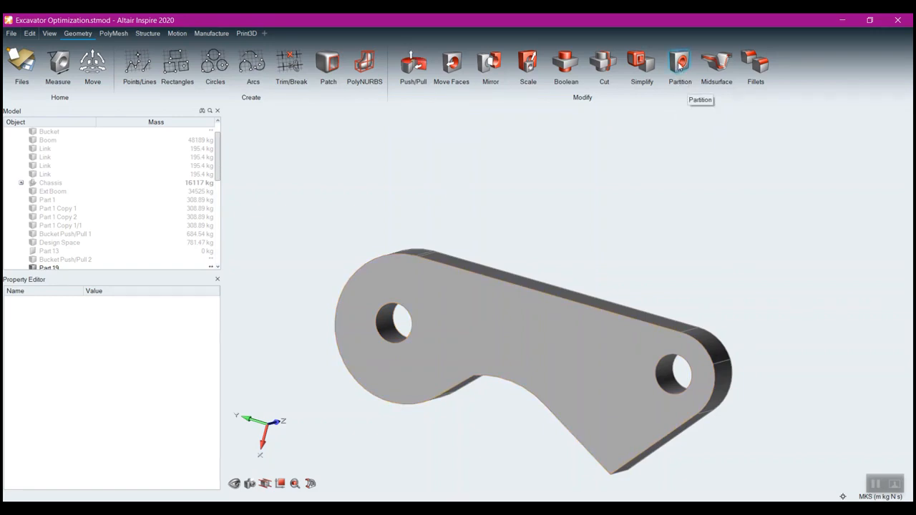
# - Partition the hole at Part 19's large rounded end and switch the display units to MPA (mm t N s)
pyautogui.click(679, 63)
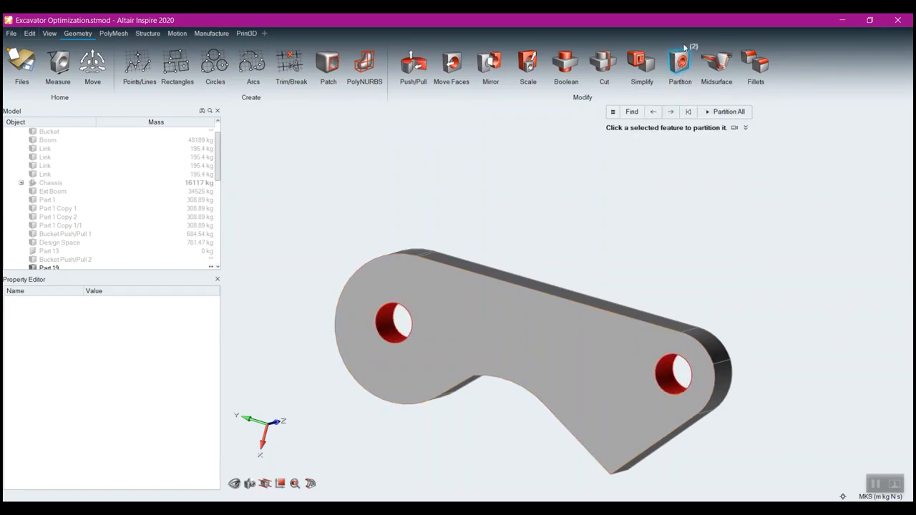
pyautogui.click(385, 327)
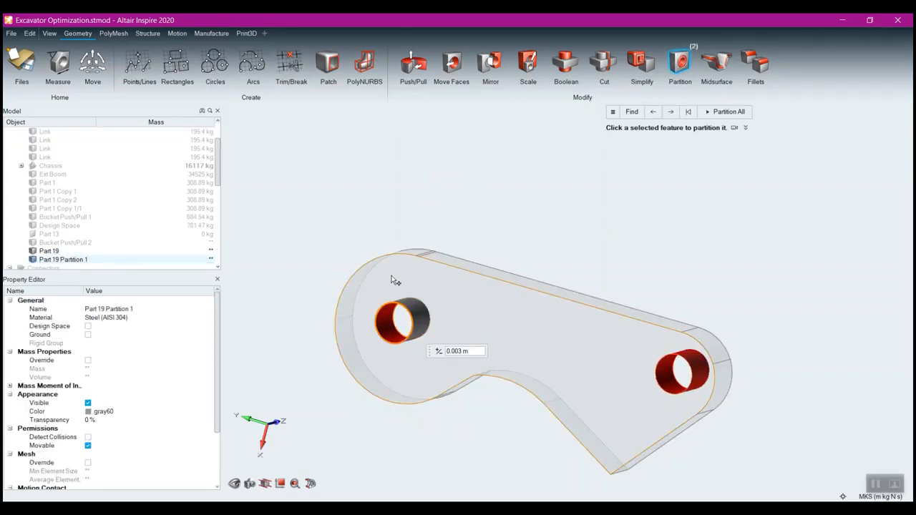
pyautogui.click(867, 497)
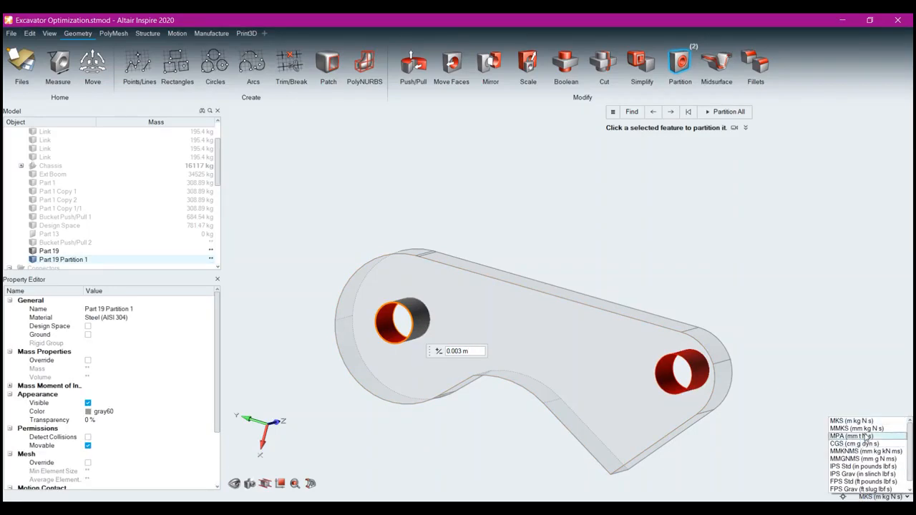
pyautogui.click(869, 435)
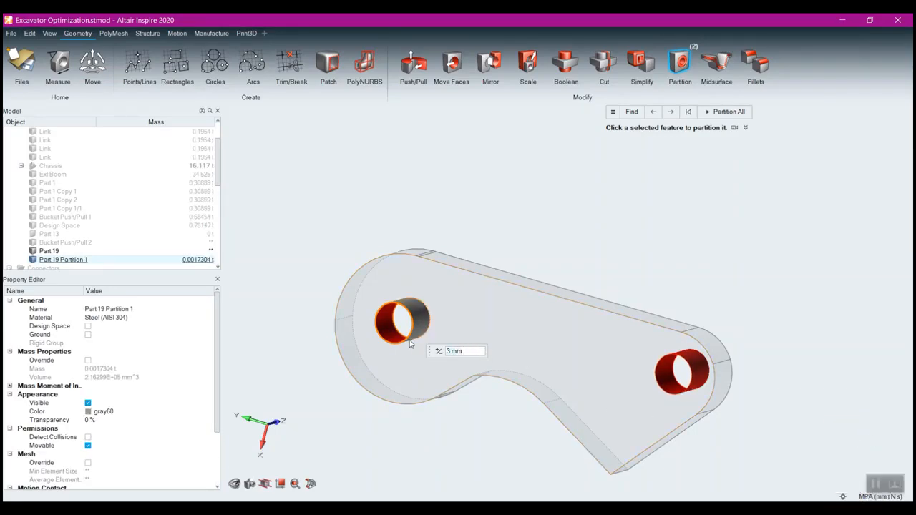
# - Set the large-end hole's partition thickness to 5 mm and partition the hole at the small rounded end
pyautogui.press('Return')
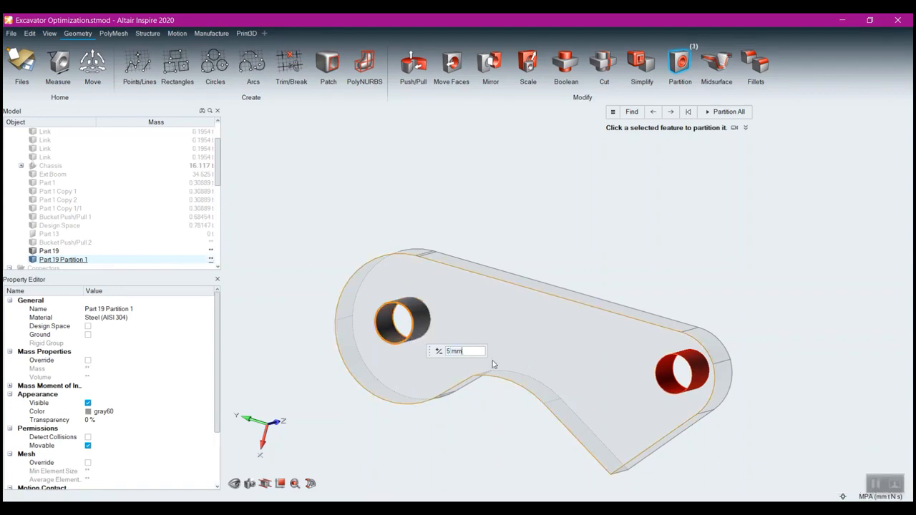
pyautogui.scroll(2, 668, 376)
pyautogui.click(667, 380)
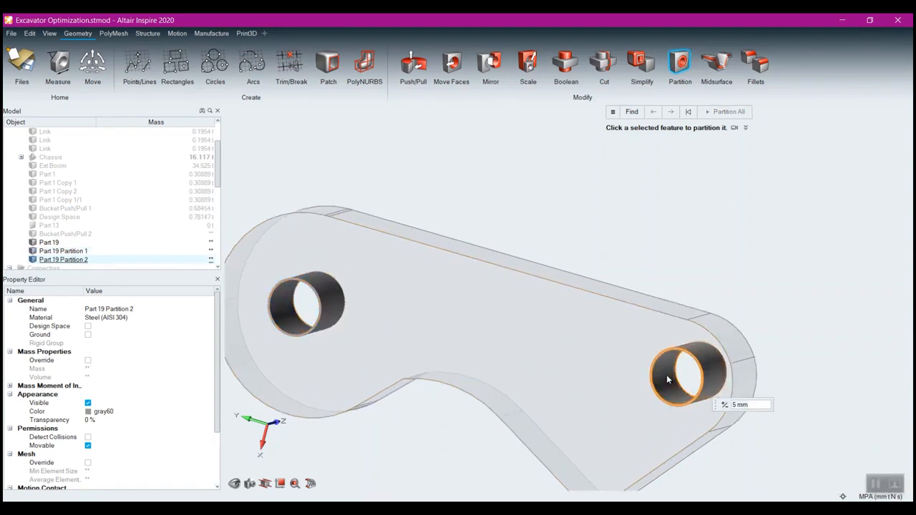
# - Set the partition thickness to 13 mm around the small-end hole and the large-end hole
pyautogui.moveTo(391, 399); pyautogui.dragTo(417, 417, button='right')
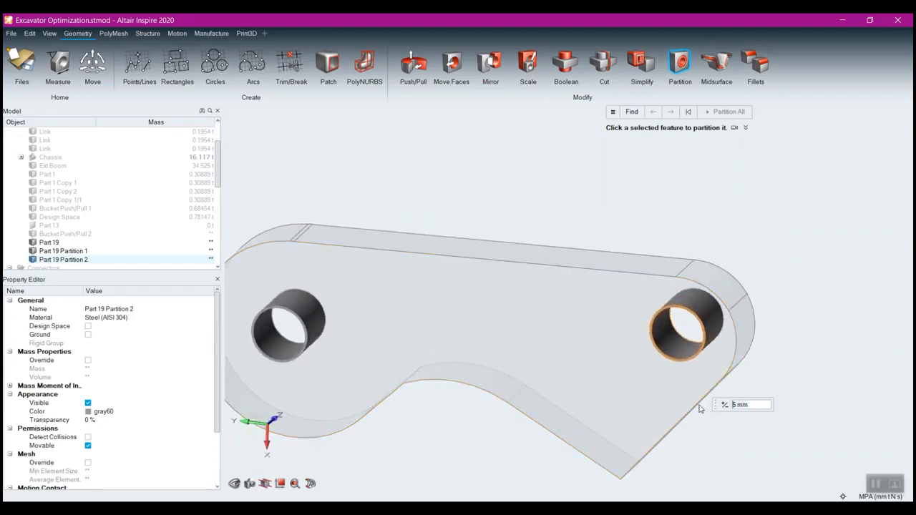
pyautogui.write('10')
pyautogui.press('Return')
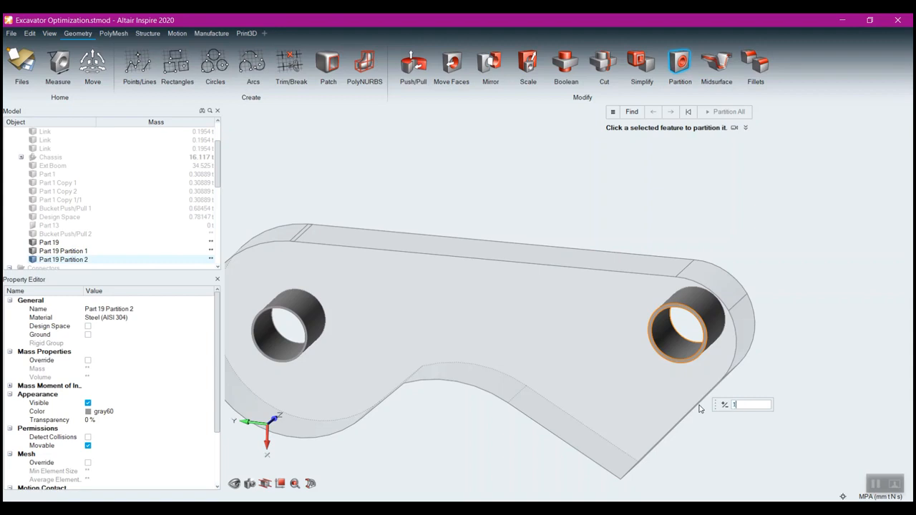
pyautogui.press('BackSpace')
pyautogui.write('3')
pyautogui.press('Return')
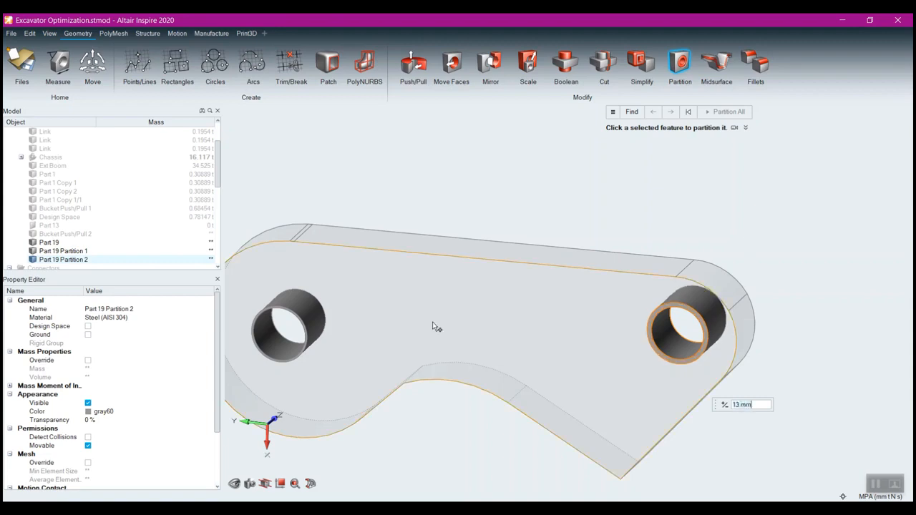
pyautogui.click(265, 340)
pyautogui.write('13')
pyautogui.press('Return')
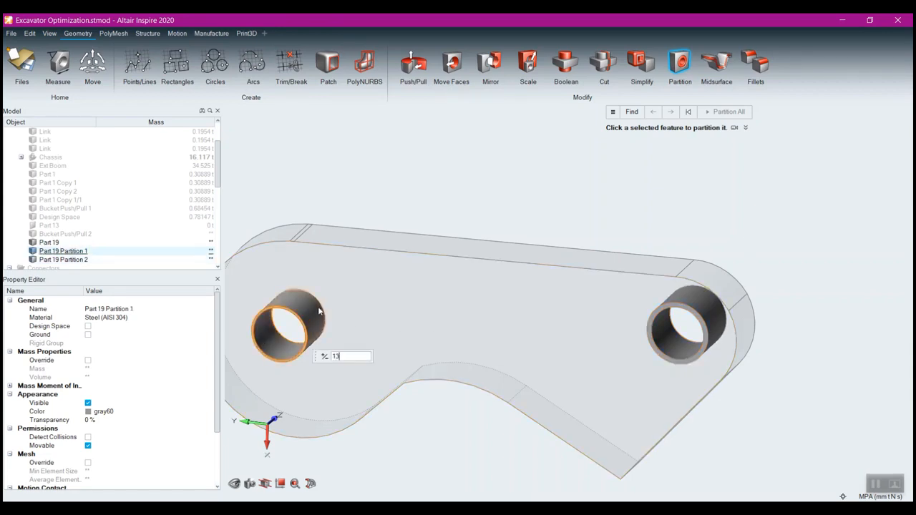
# - Partition Part 19's lower contact faces along the sloped, curved and long straight edges as one 13 mm thick strip
pyautogui.moveTo(456, 308); pyautogui.dragTo(464, 262, button='middle')
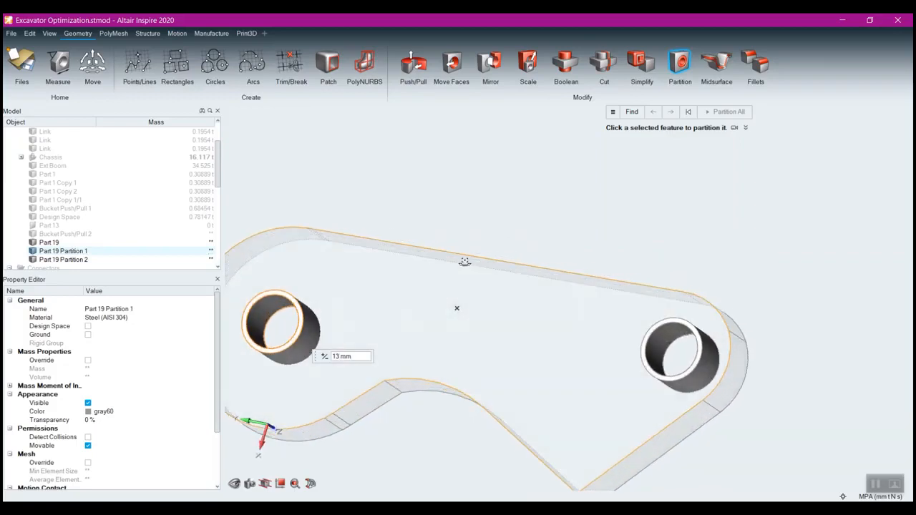
pyautogui.moveTo(450, 297); pyautogui.dragTo(580, 206, button='right')
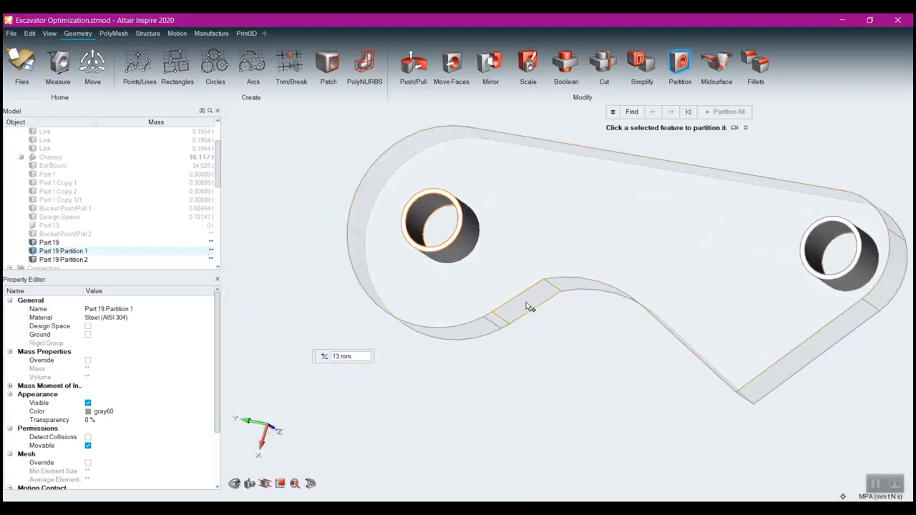
pyautogui.moveTo(584, 315); pyautogui.dragTo(618, 339, button='right')
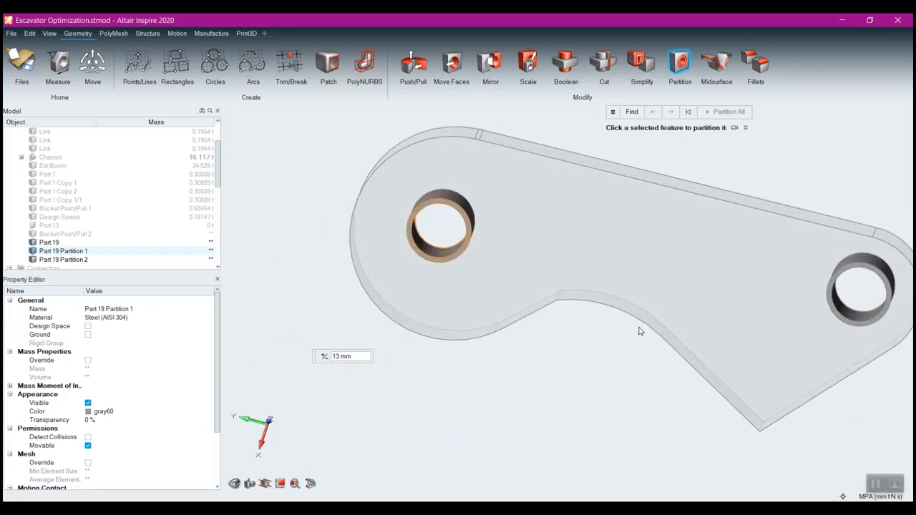
pyautogui.moveTo(573, 362); pyautogui.dragTo(569, 299, button='right')
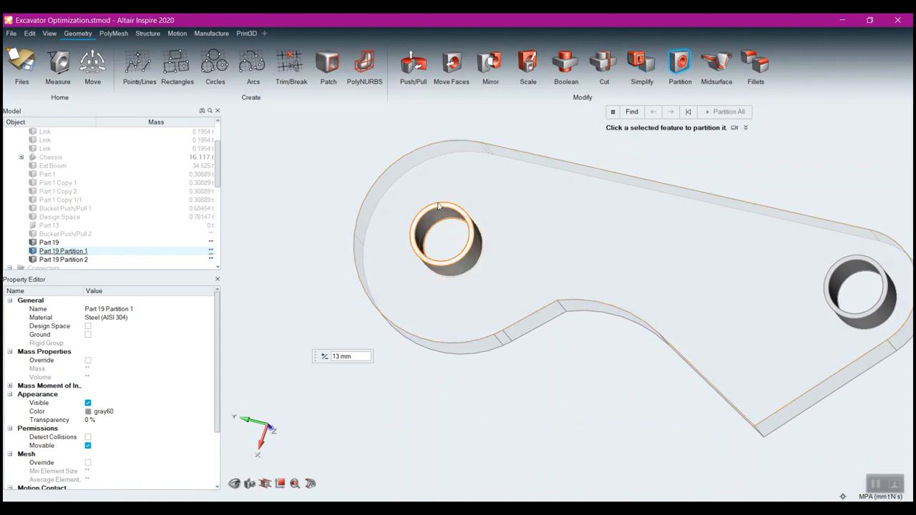
pyautogui.scroll(3, 538, 336)
pyautogui.click(534, 317)
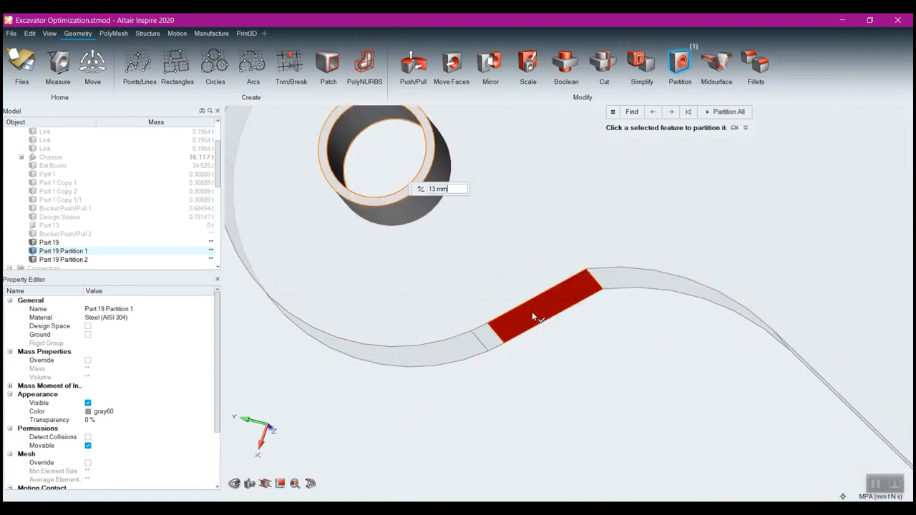
pyautogui.keyDown('ctrl'); pyautogui.click(626, 280); pyautogui.keyUp('ctrl')
pyautogui.moveTo(722, 352); pyautogui.dragTo(659, 257, button='right')
pyautogui.moveTo(659, 298); pyautogui.dragTo(759, 278, button='middle')
pyautogui.keyDown('ctrl'); pyautogui.click(757, 273); pyautogui.keyUp('ctrl')
pyautogui.click(712, 250)
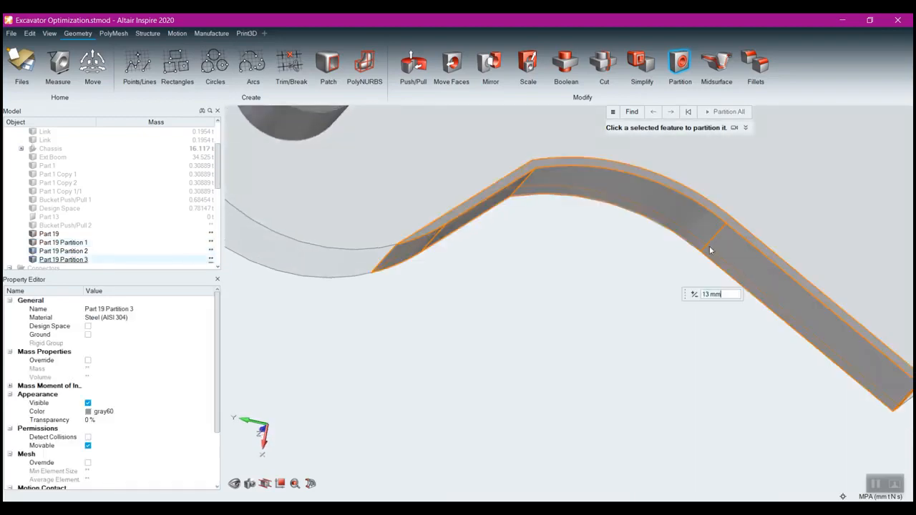
pyautogui.moveTo(602, 235); pyautogui.dragTo(599, 235, button='middle')
pyautogui.moveTo(599, 235); pyautogui.dragTo(534, 260, button='right')
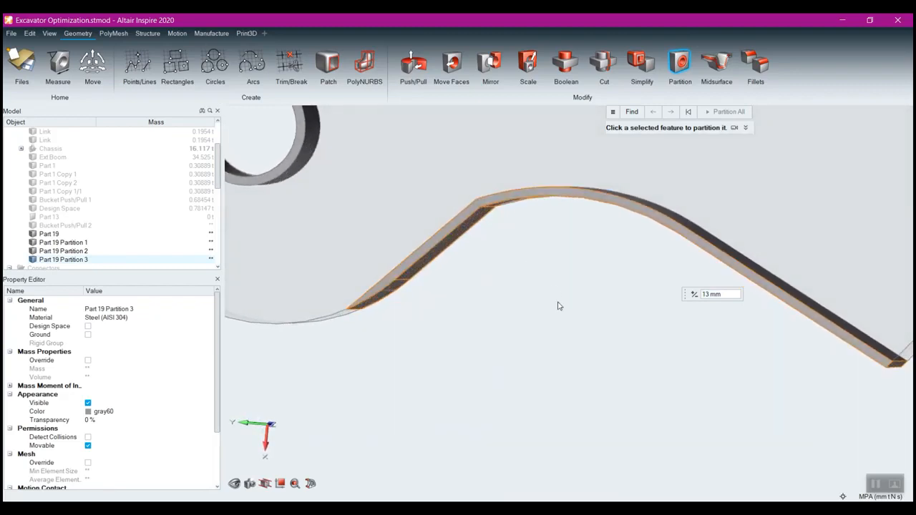
pyautogui.scroll(-3, 561, 309)
pyautogui.moveTo(597, 294); pyautogui.dragTo(583, 319, button='middle')
pyautogui.press('Escape')
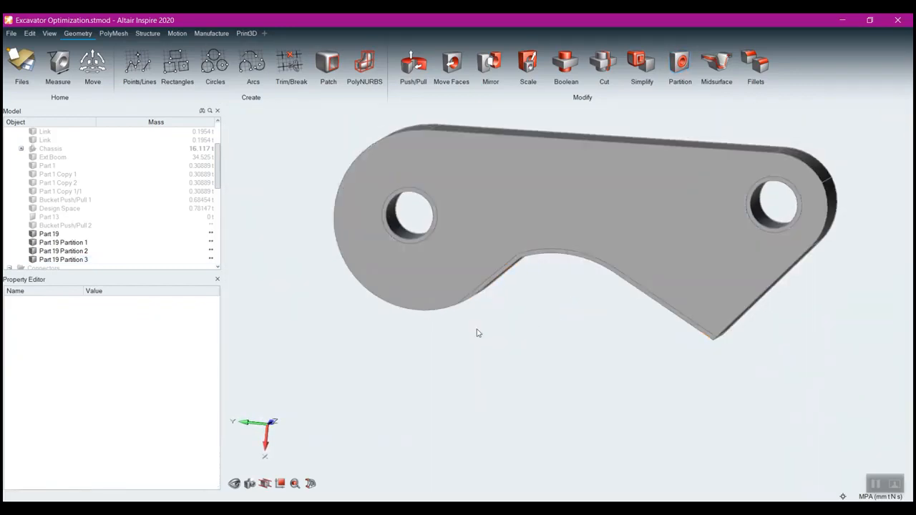
# - Show all hidden excavator parts together with Part 19 and its partitions
pyautogui.scroll(-3, 54, 239)
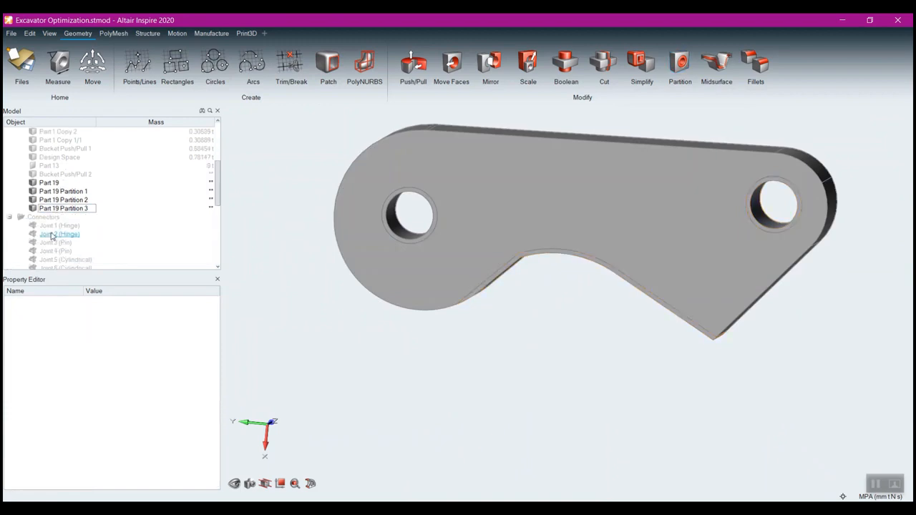
pyautogui.click(34, 175)
pyautogui.click(33, 175)
pyautogui.click(32, 175)
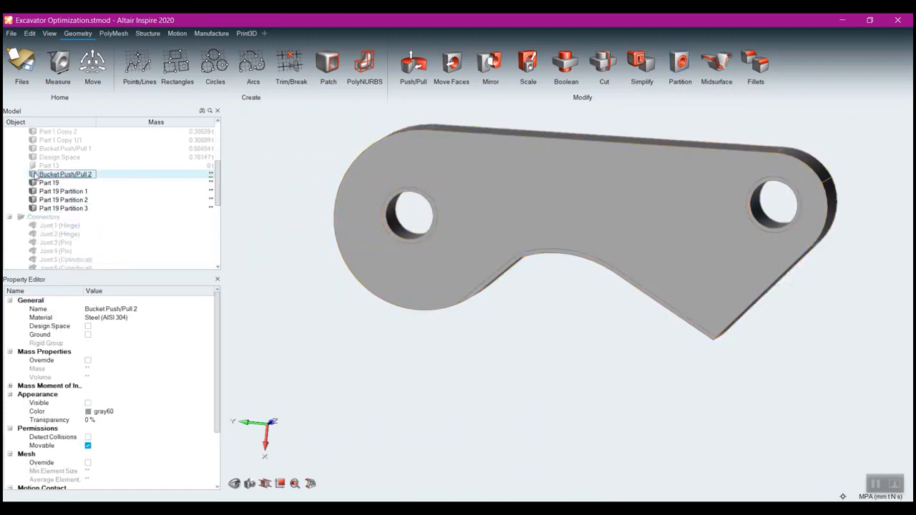
pyautogui.scroll(3, 40, 182)
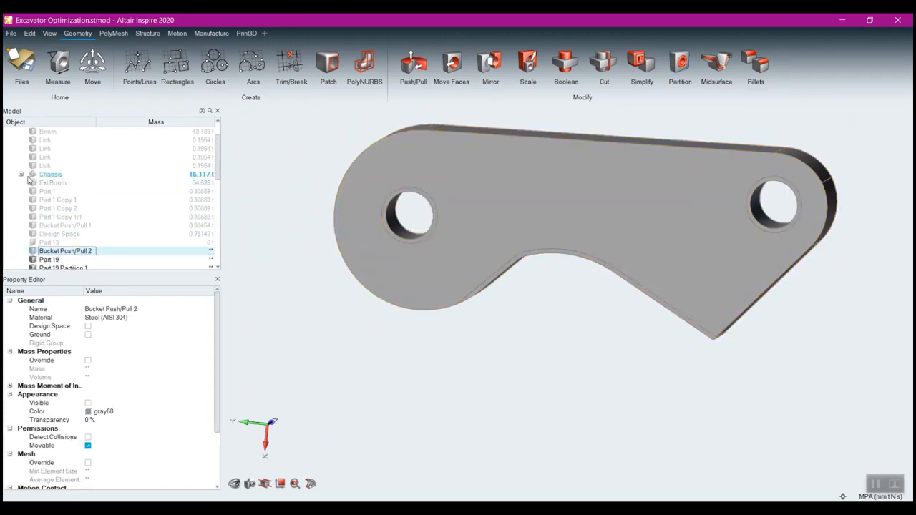
pyautogui.click(33, 176)
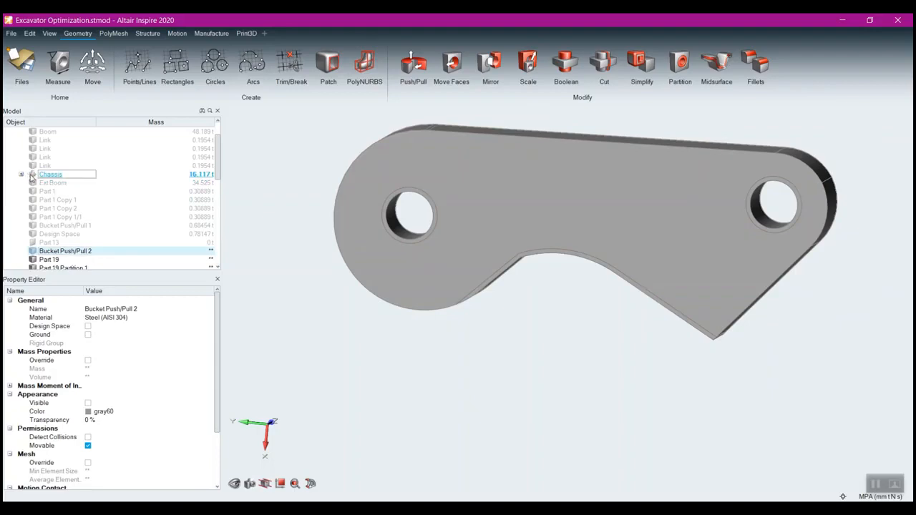
pyautogui.click(567, 394)
pyautogui.press('a')
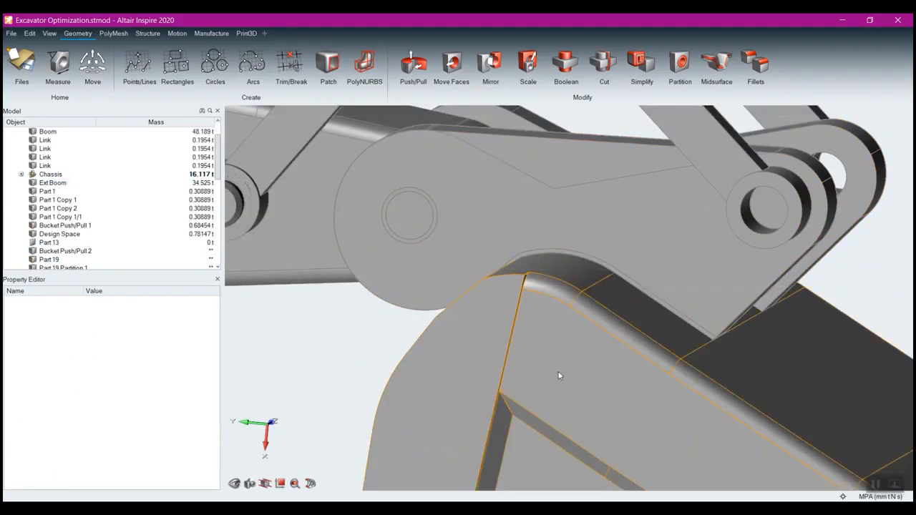
pyautogui.moveTo(549, 348); pyautogui.dragTo(554, 324, button='middle')
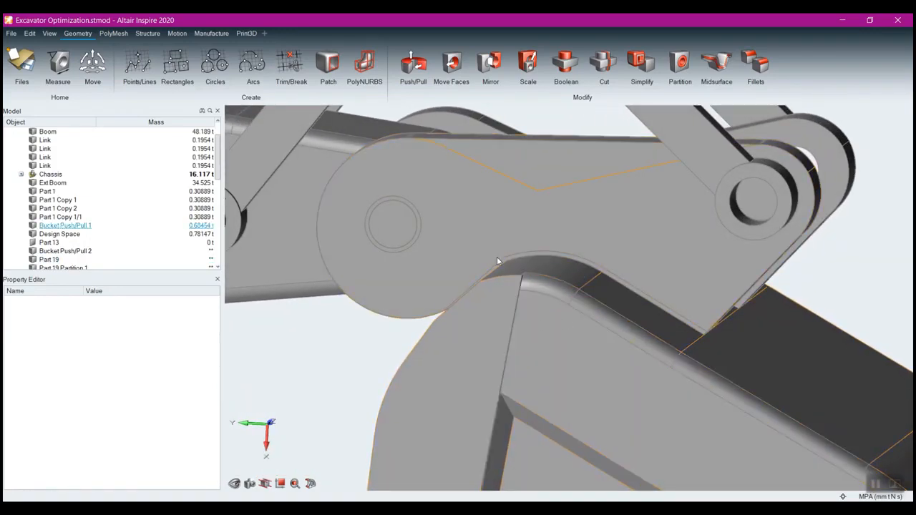
pyautogui.moveTo(486, 281); pyautogui.dragTo(535, 327, button='middle')
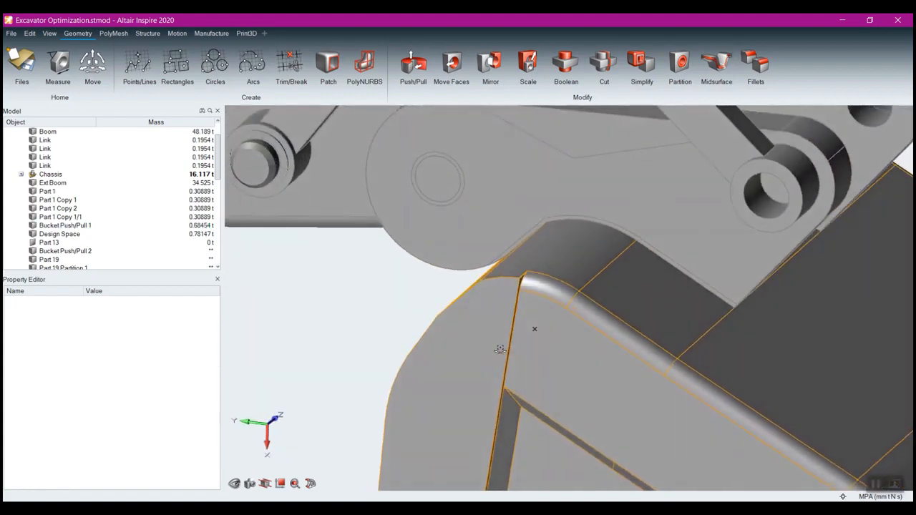
pyautogui.scroll(-2, 357, 312)
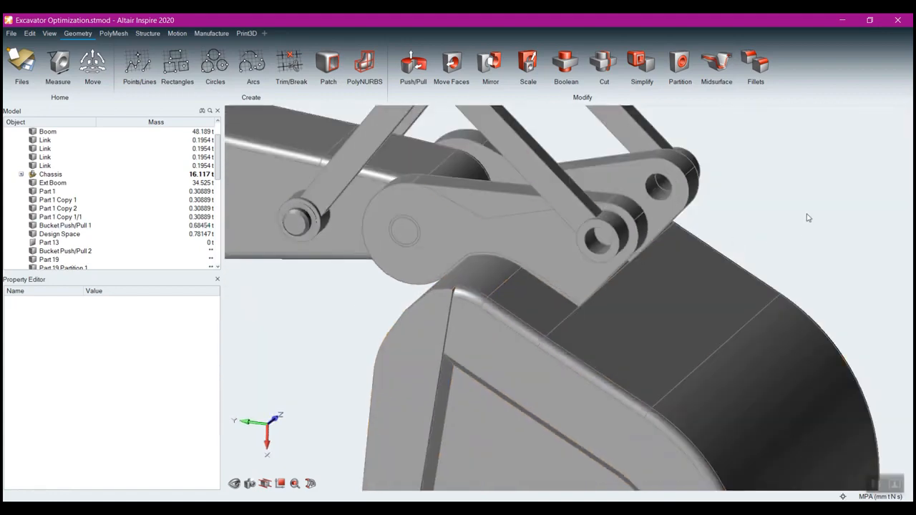
pyautogui.moveTo(809, 218)
pyautogui.mouseDown(button='middle')
pyautogui.moveTo(777, 229)
pyautogui.moveTo(795, 211)
pyautogui.mouseUp(button='middle')
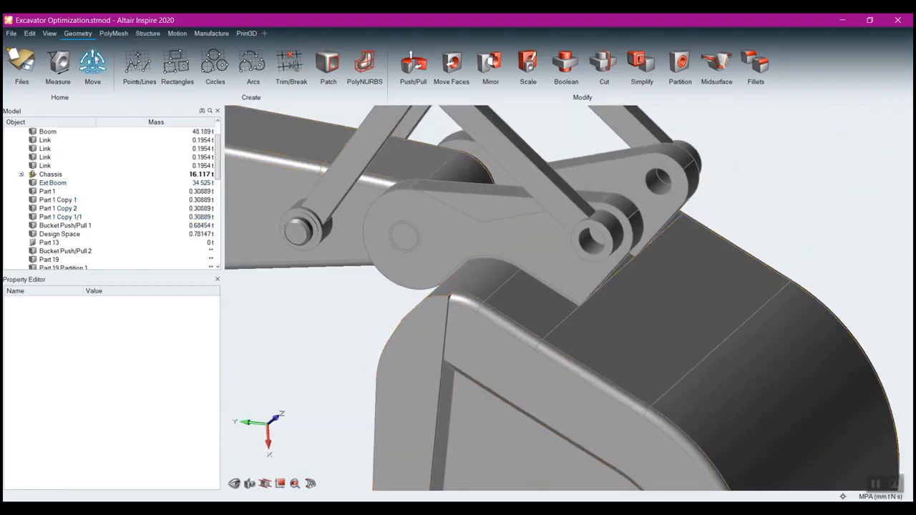
# - Hide every part except Part 19 and its partitions, and designate Part 19 as a design space
pyautogui.click(10, 33)
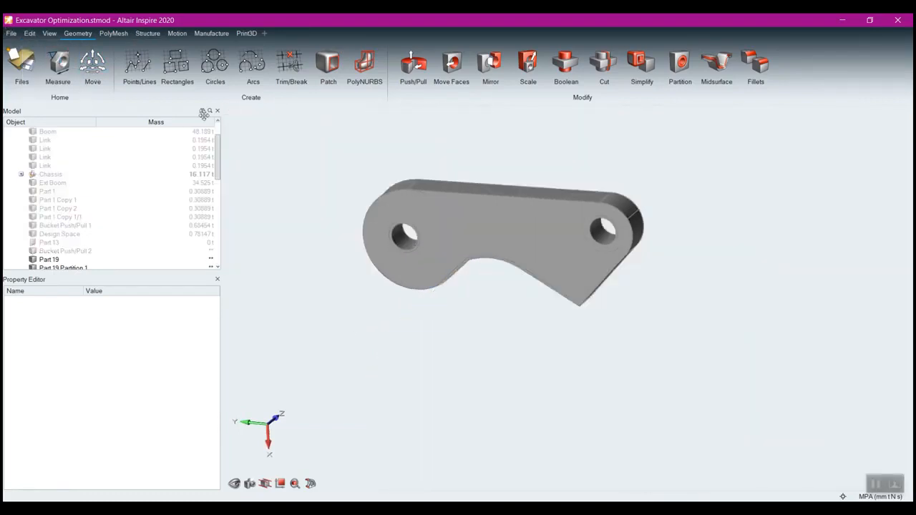
pyautogui.rightClick(477, 226)
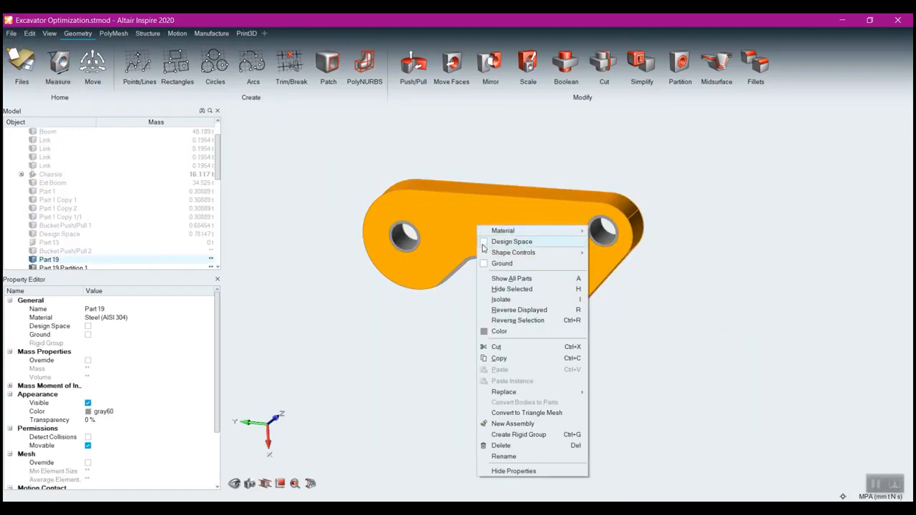
pyautogui.click(511, 242)
pyautogui.click(481, 344)
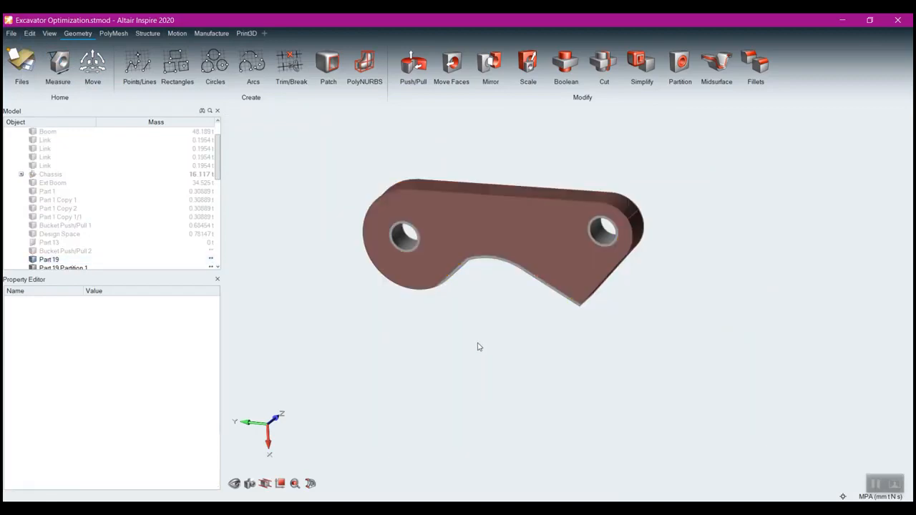
# - Apply an Extrusion shape control to the Part 19 design space, with its direction running through the lug's thickness
pyautogui.moveTo(446, 386); pyautogui.dragTo(409, 362, button='right')
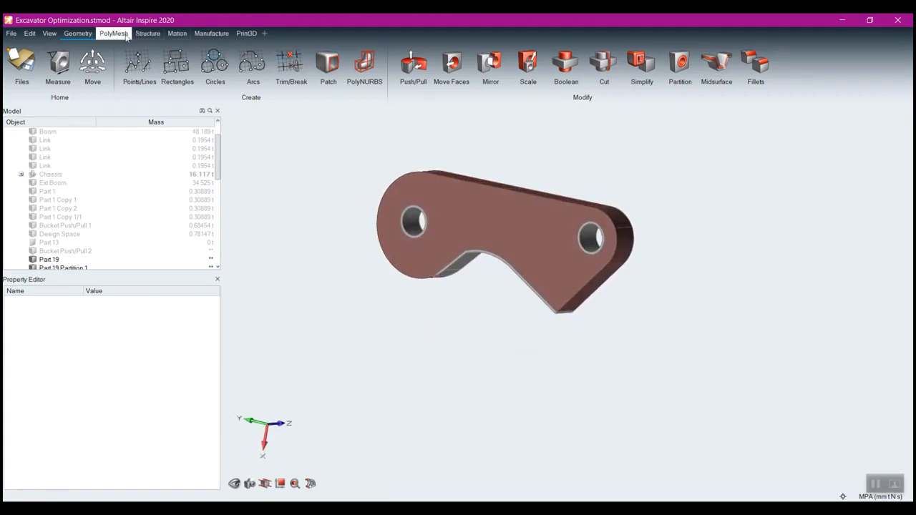
pyautogui.click(147, 34)
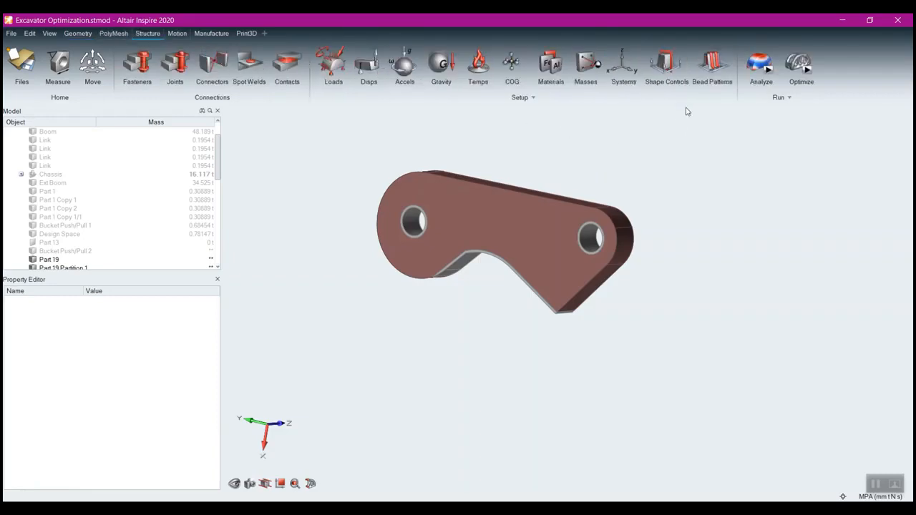
pyautogui.click(664, 71)
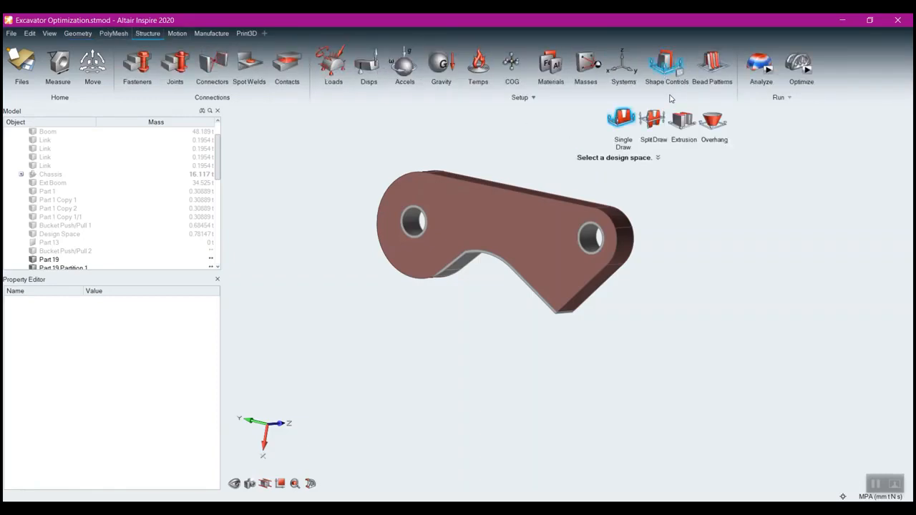
pyautogui.click(683, 120)
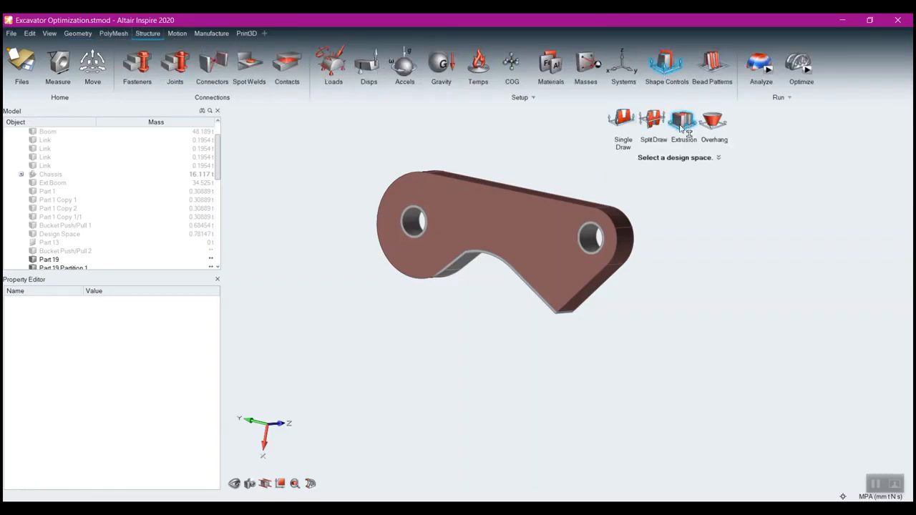
pyautogui.click(539, 223)
pyautogui.moveTo(529, 229)
pyautogui.mouseDown(button='right')
pyautogui.moveTo(386, 393)
pyautogui.moveTo(481, 317)
pyautogui.mouseUp(button='right')
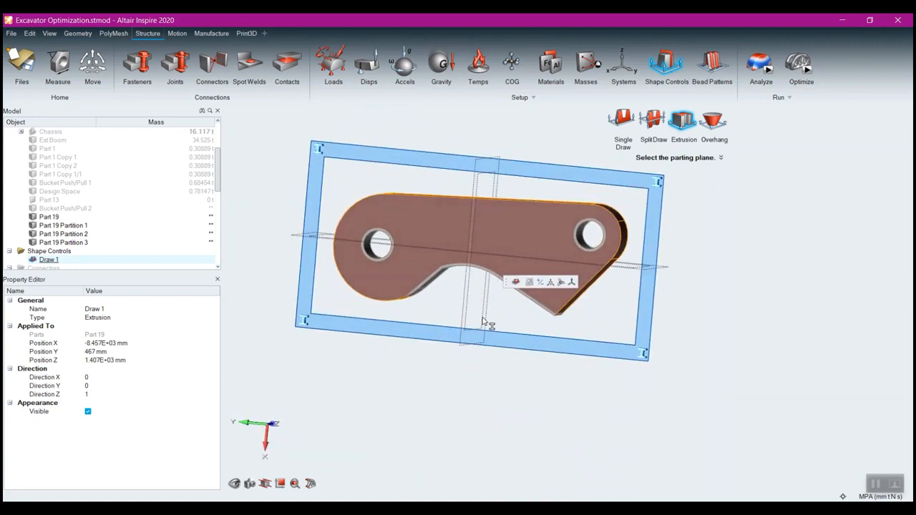
pyautogui.moveTo(483, 322)
pyautogui.mouseDown(button='right')
pyautogui.moveTo(666, 211)
pyautogui.moveTo(494, 344)
pyautogui.moveTo(483, 349)
pyautogui.moveTo(462, 338)
pyautogui.mouseUp(button='right')
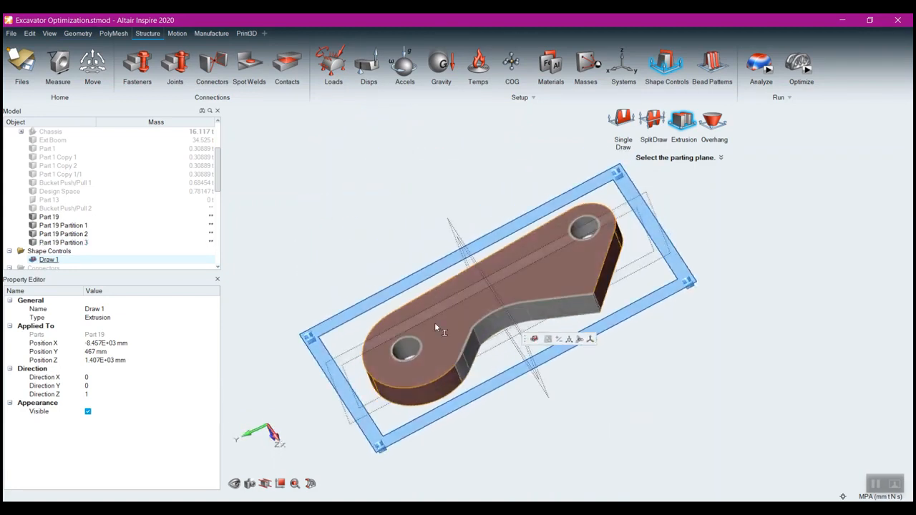
pyautogui.moveTo(642, 310); pyautogui.dragTo(570, 343, button='right')
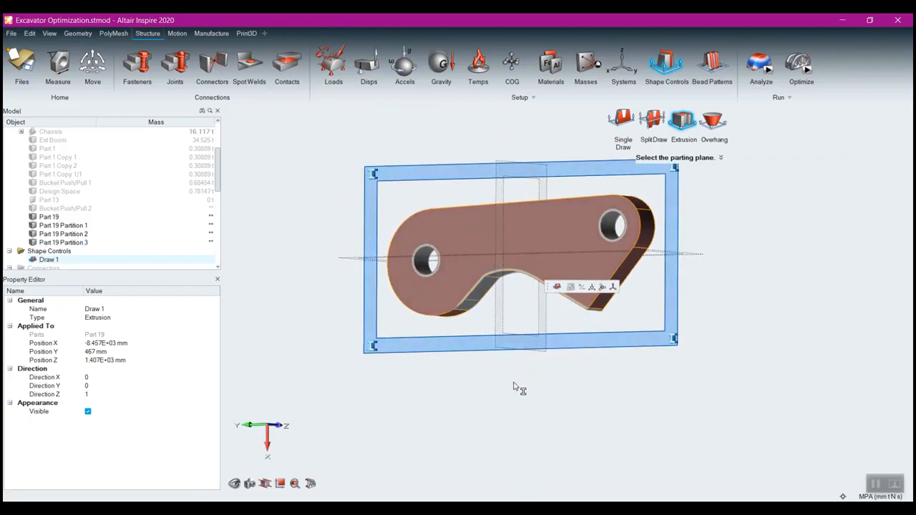
pyautogui.moveTo(489, 391); pyautogui.dragTo(452, 318, button='right')
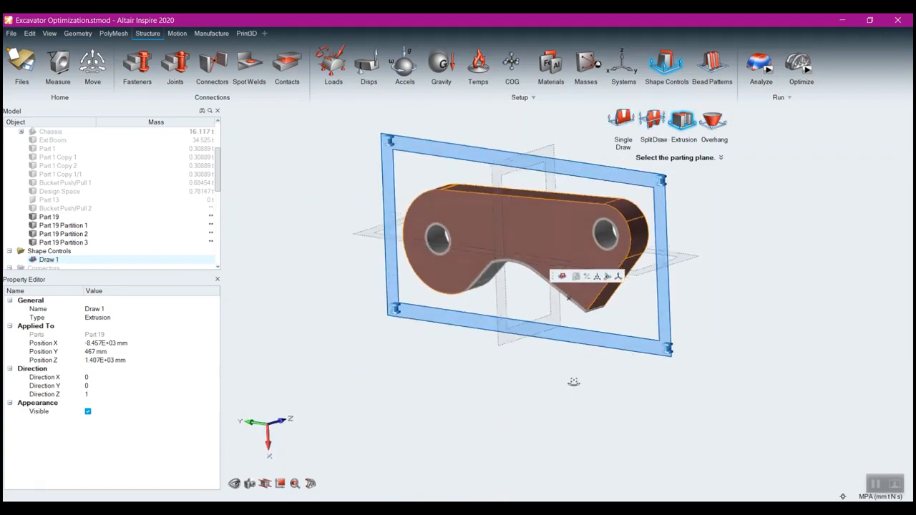
pyautogui.moveTo(574, 380); pyautogui.dragTo(558, 389, button='right')
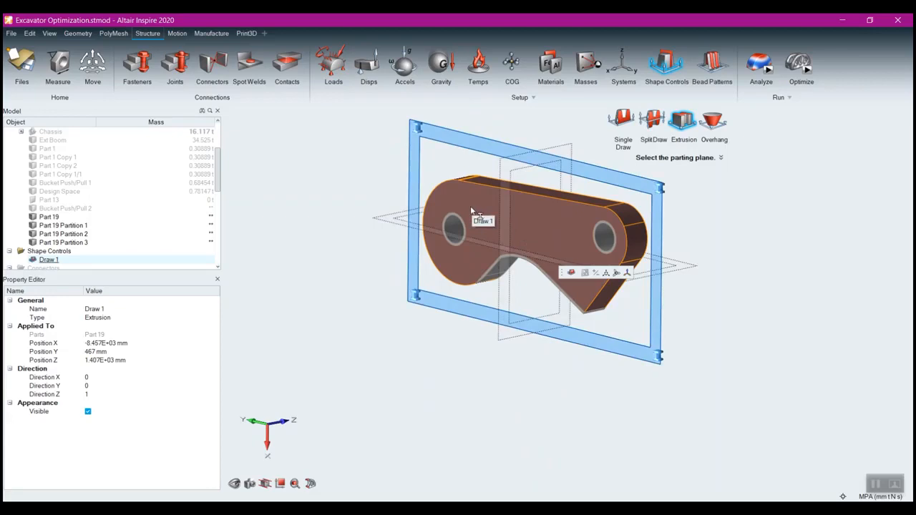
# - Show the hidden Bucket Push/Pull 2 lug beside Part 19 and leave the shape control tool
pyautogui.scroll(-1, 433, 348)
pyautogui.scroll(-2, 433, 352)
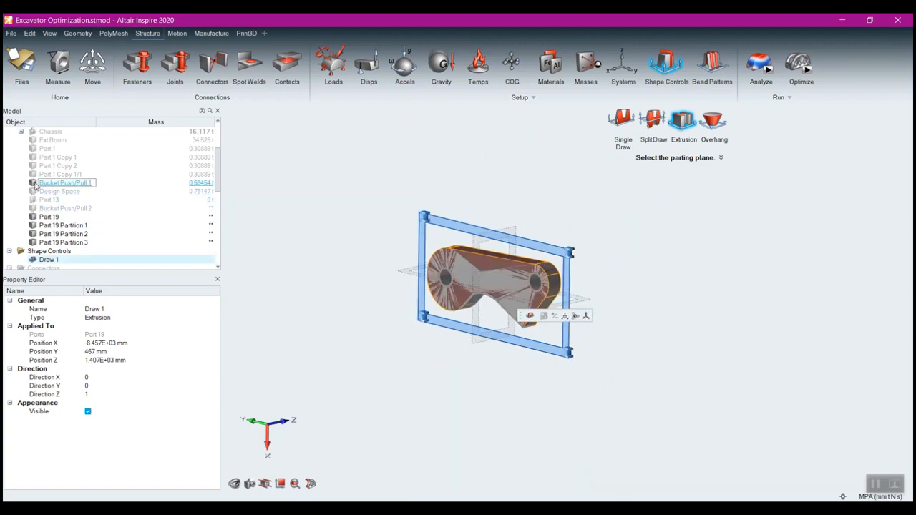
pyautogui.click(33, 208)
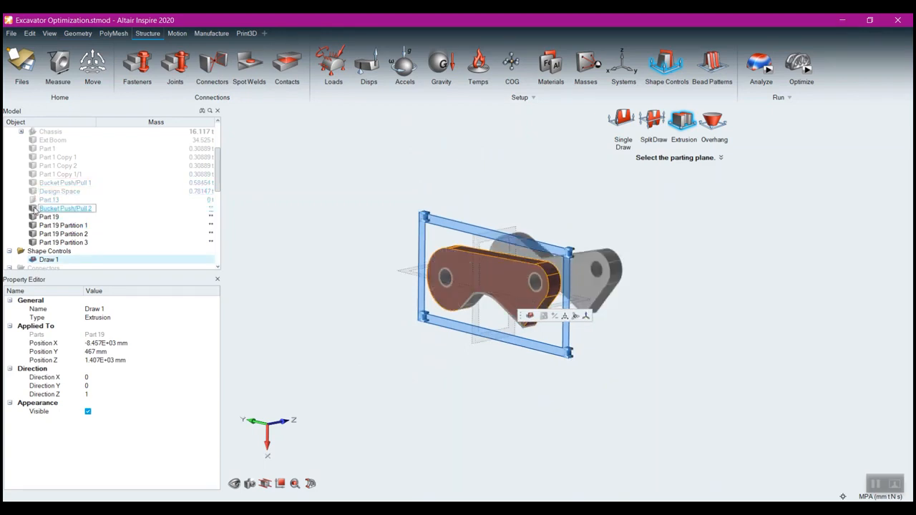
pyautogui.moveTo(581, 452); pyautogui.dragTo(578, 441, button='right')
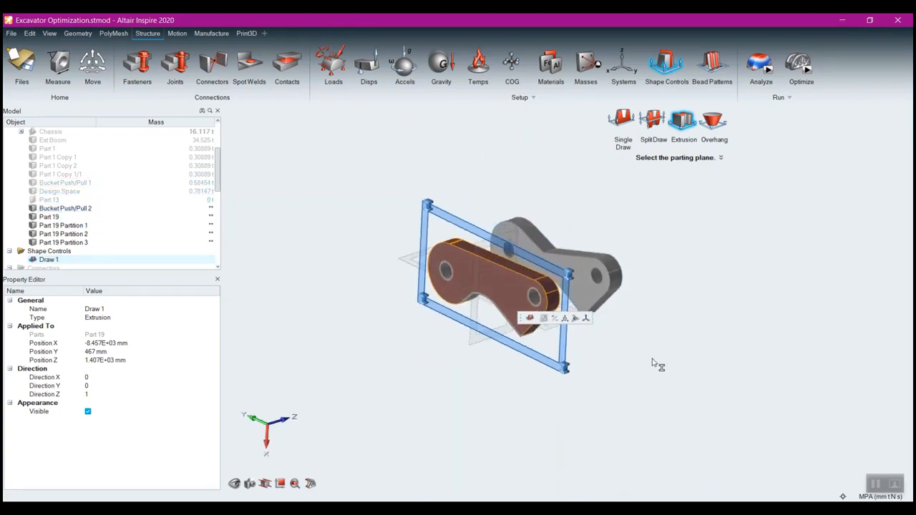
pyautogui.scroll(3, 660, 354)
pyautogui.moveTo(757, 305); pyautogui.dragTo(694, 317, button='middle')
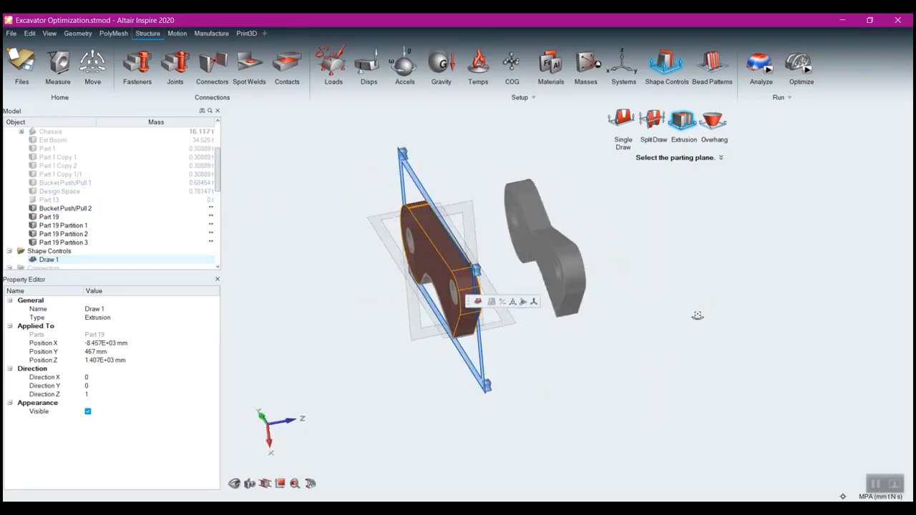
pyautogui.rightClick(711, 317)
pyautogui.moveTo(332, 151); pyautogui.dragTo(491, 384)
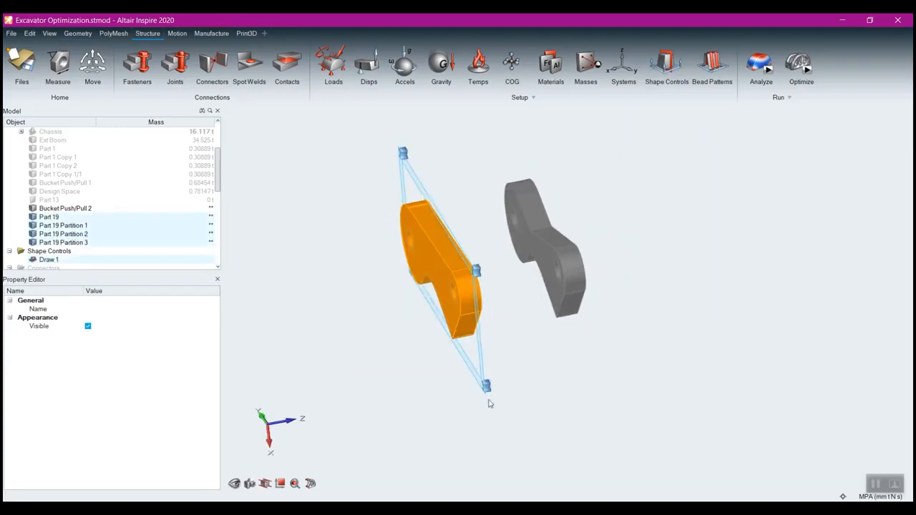
pyautogui.rightClick(429, 268)
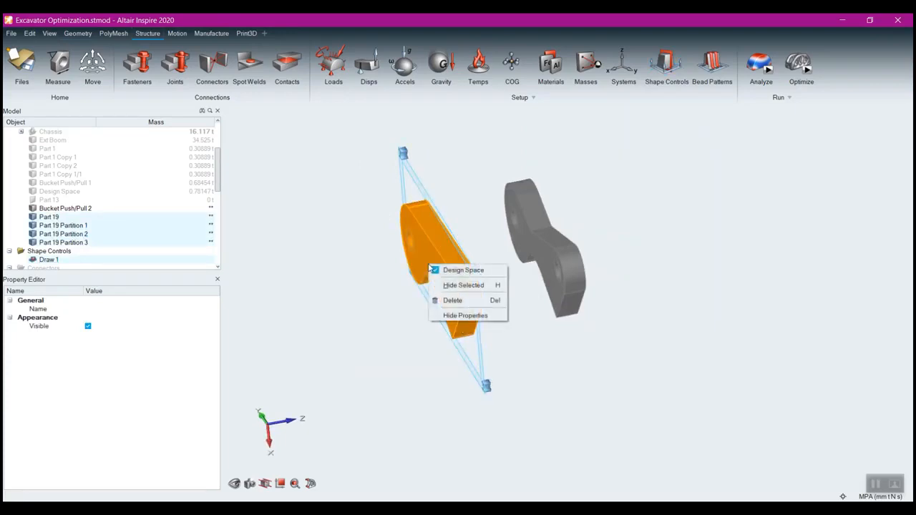
pyautogui.click(423, 263)
pyautogui.rightClick(424, 262)
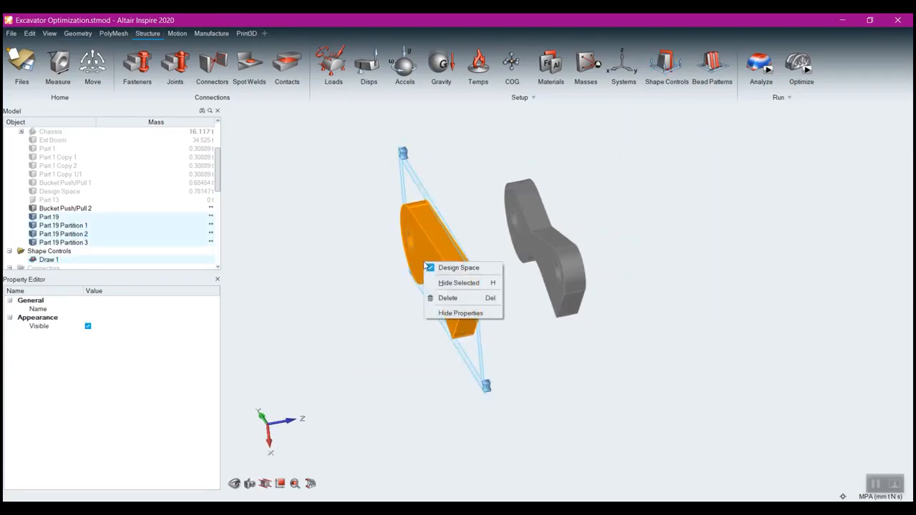
pyautogui.click(471, 181)
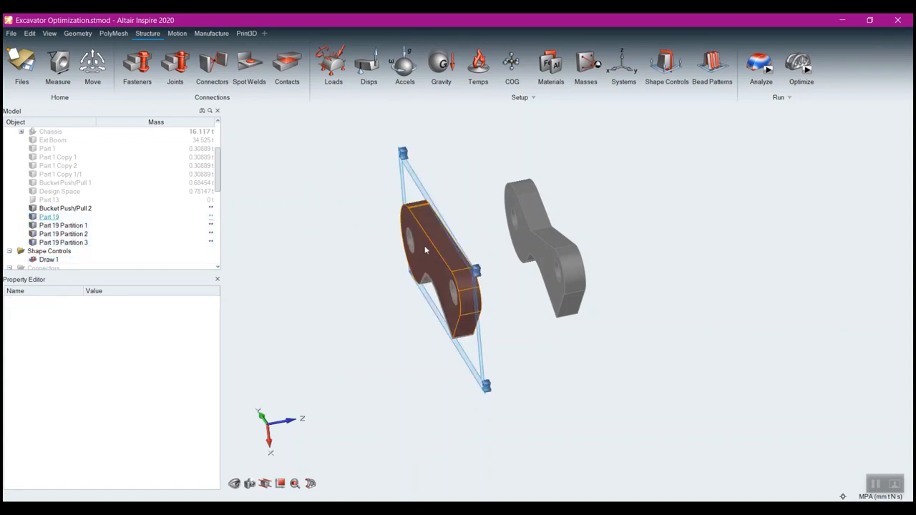
pyautogui.click(425, 249)
pyautogui.rightClick(431, 247)
pyautogui.click(352, 193)
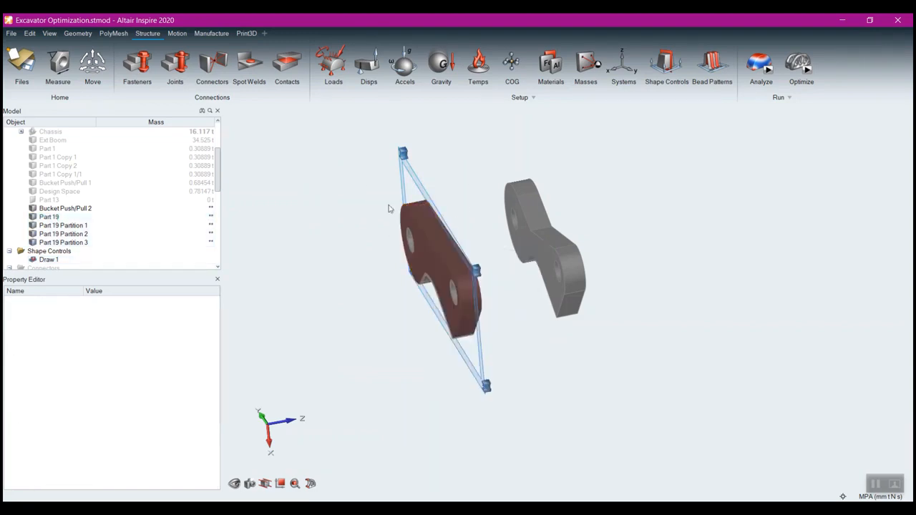
pyautogui.click(407, 218)
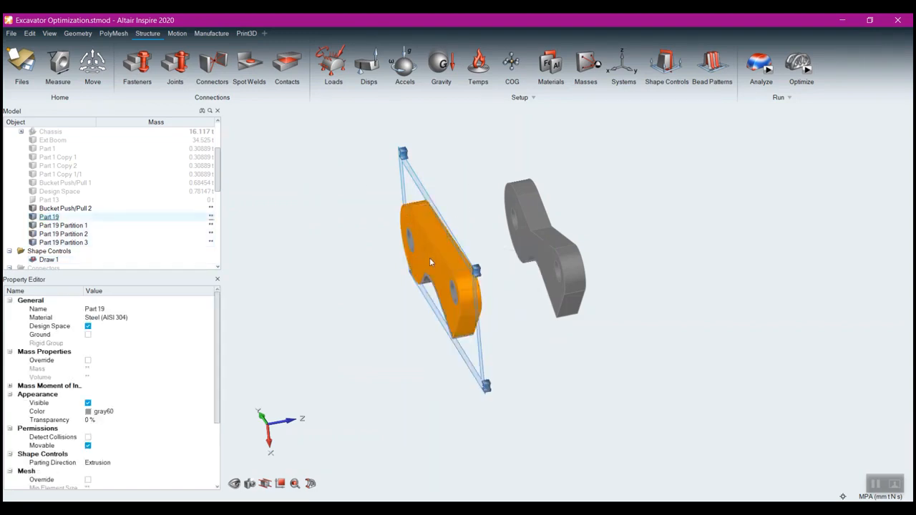
# - Copy Part 19 together with its three partitions, leaving out the shape control, and paste the duplicates in place
pyautogui.scroll(5, 430, 262)
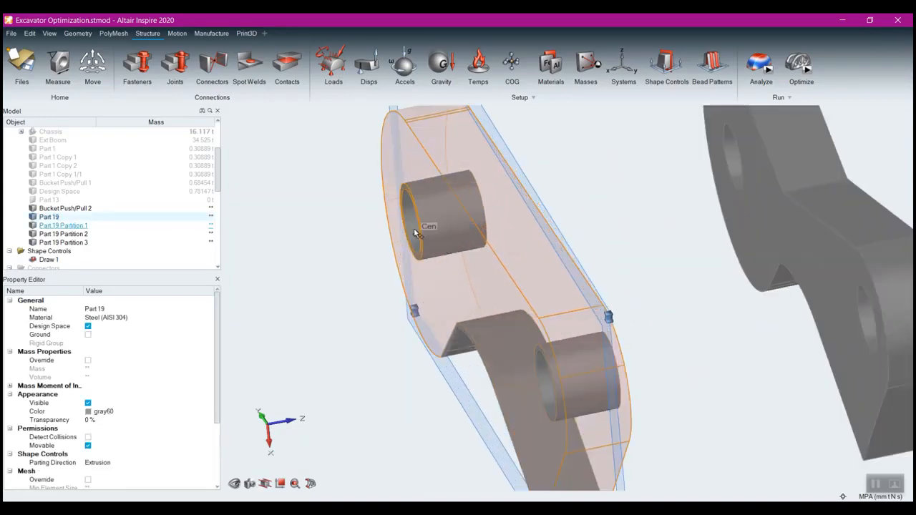
pyautogui.moveTo(571, 247); pyautogui.dragTo(644, 225, button='middle')
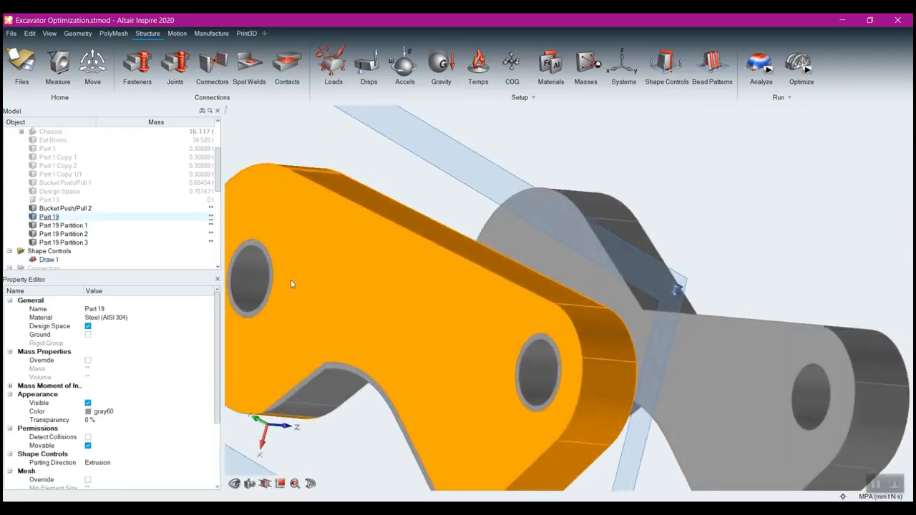
pyautogui.moveTo(254, 288); pyautogui.dragTo(336, 278, button='right')
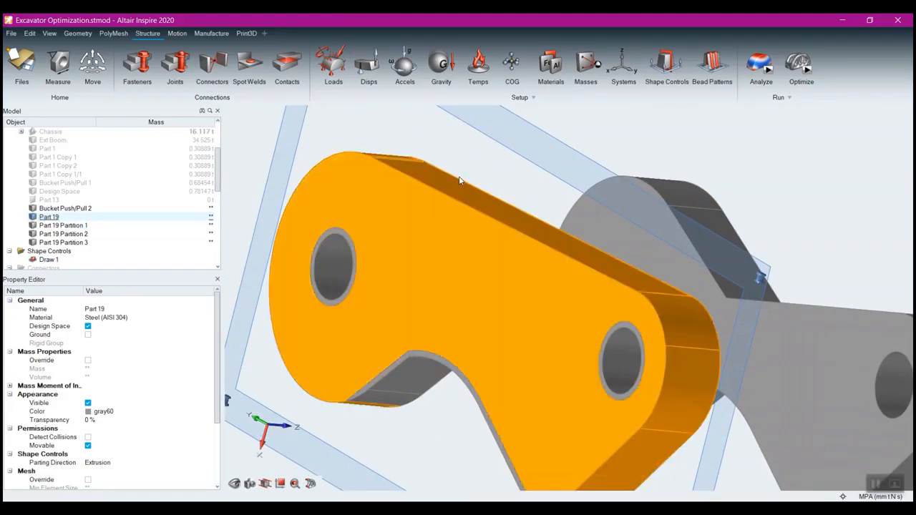
pyautogui.rightClick(801, 154)
pyautogui.click(697, 139)
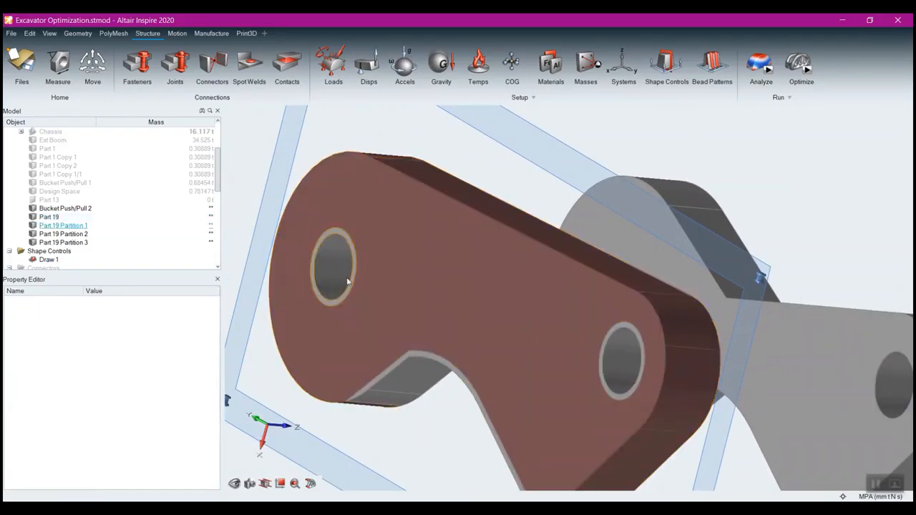
pyautogui.click(329, 281)
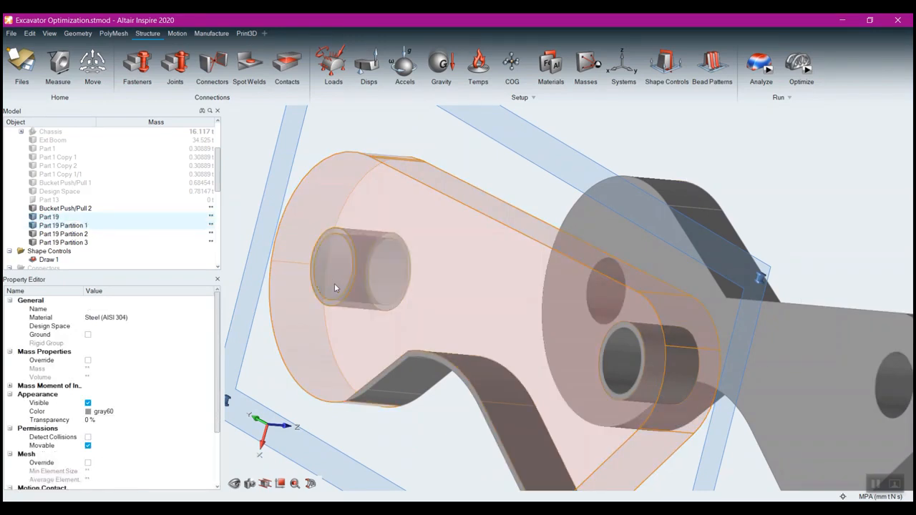
pyautogui.keyDown('ctrl'); pyautogui.click(484, 380); pyautogui.keyUp('ctrl')
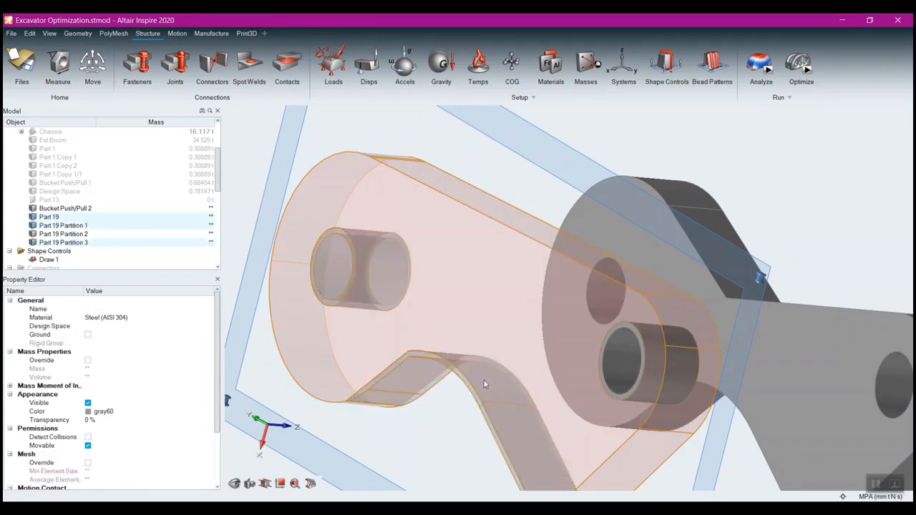
pyautogui.keyDown('ctrl'); pyautogui.click(637, 356); pyautogui.keyUp('ctrl')
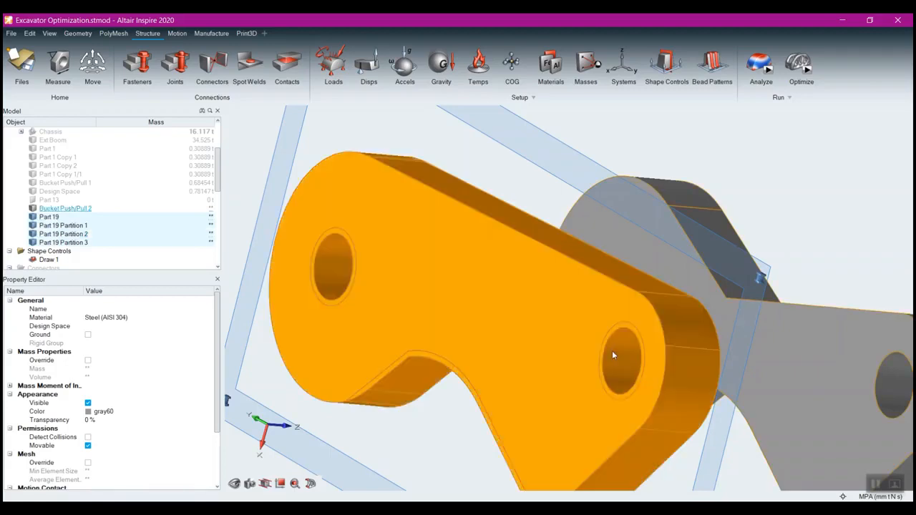
pyautogui.rightClick(533, 331)
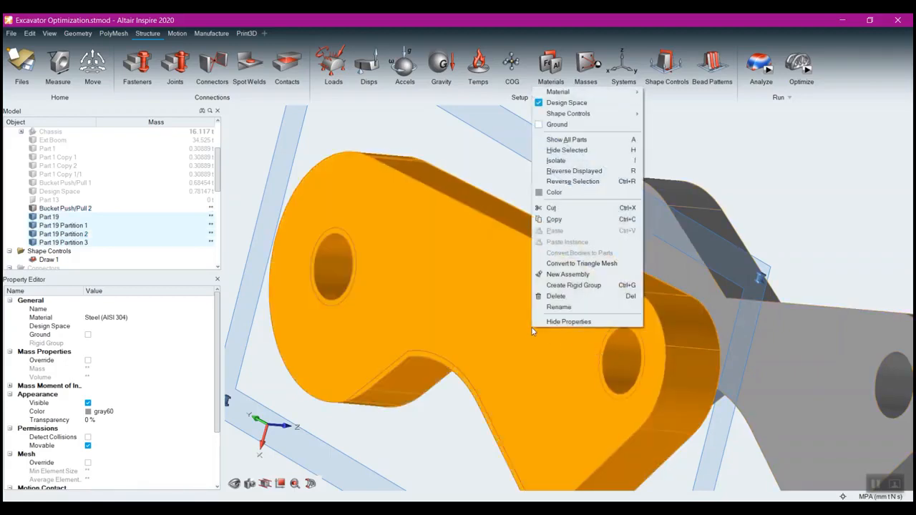
pyautogui.click(561, 224)
pyautogui.rightClick(504, 287)
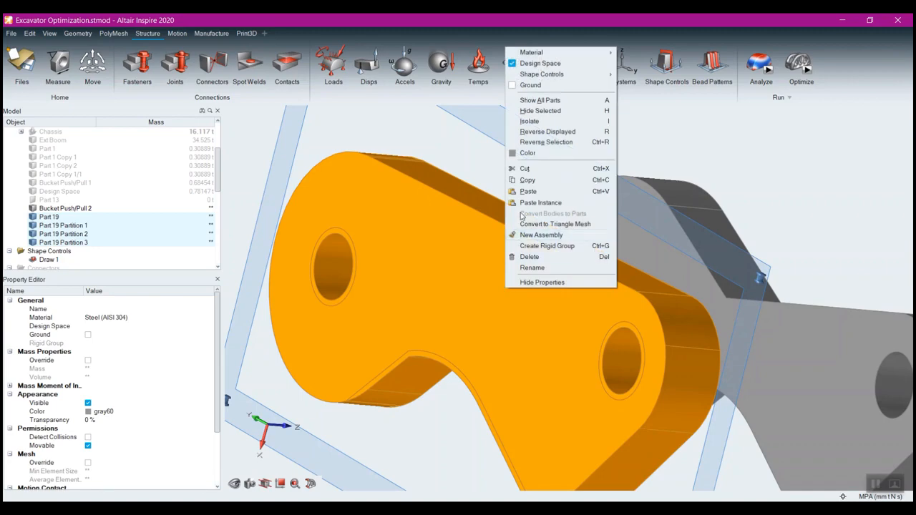
pyautogui.click(528, 191)
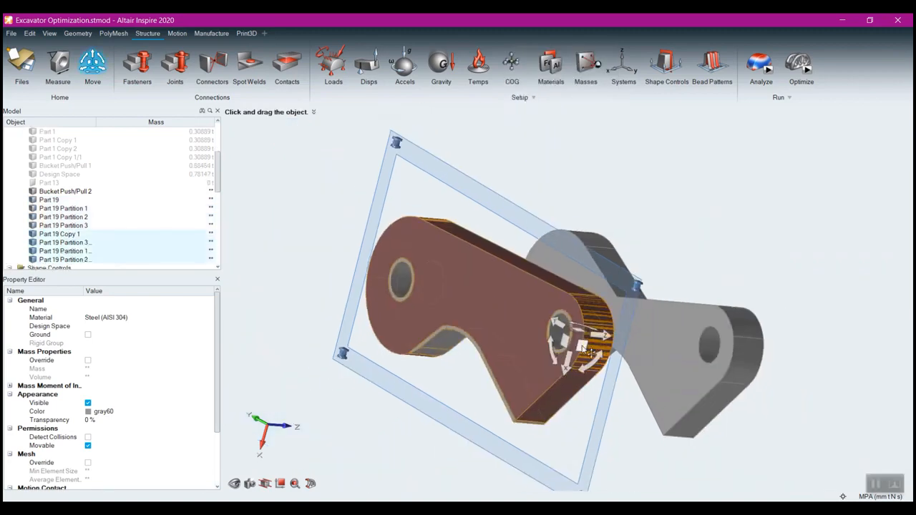
# - Try to move the Part 19 copies onto the opposite lug, using an edge end point above the pin hole as reference
pyautogui.moveTo(627, 210); pyautogui.dragTo(555, 197, button='middle')
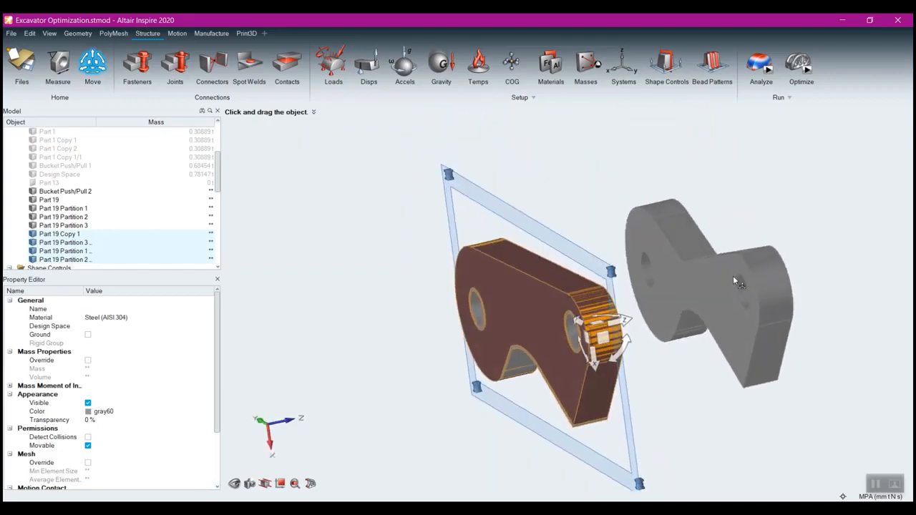
pyautogui.scroll(2, 656, 350)
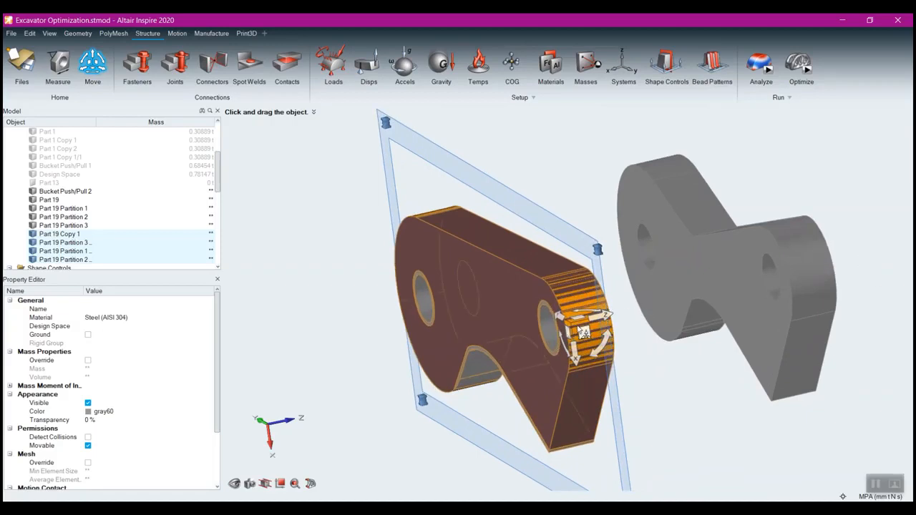
pyautogui.click(573, 326)
pyautogui.moveTo(573, 325)
pyautogui.mouseDown()
pyautogui.moveTo(583, 332)
pyautogui.moveTo(543, 287)
pyautogui.mouseUp()
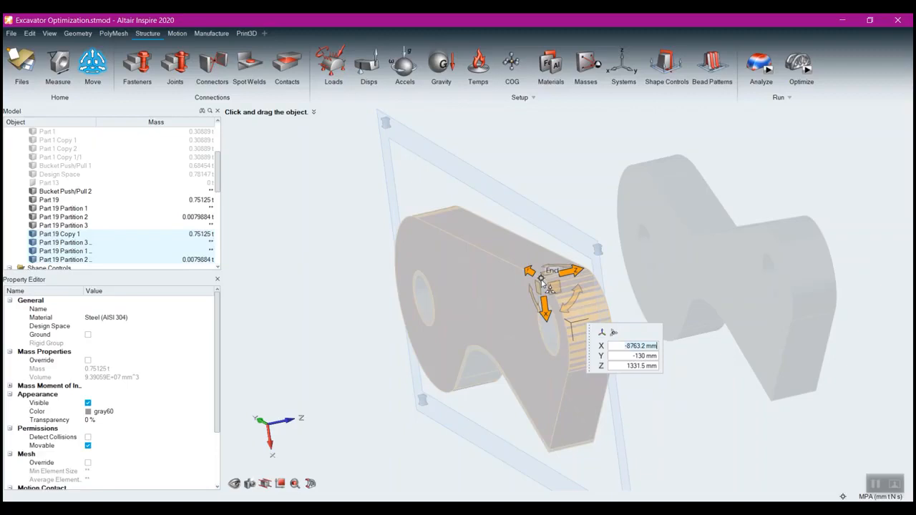
pyautogui.moveTo(542, 283); pyautogui.dragTo(542, 283)
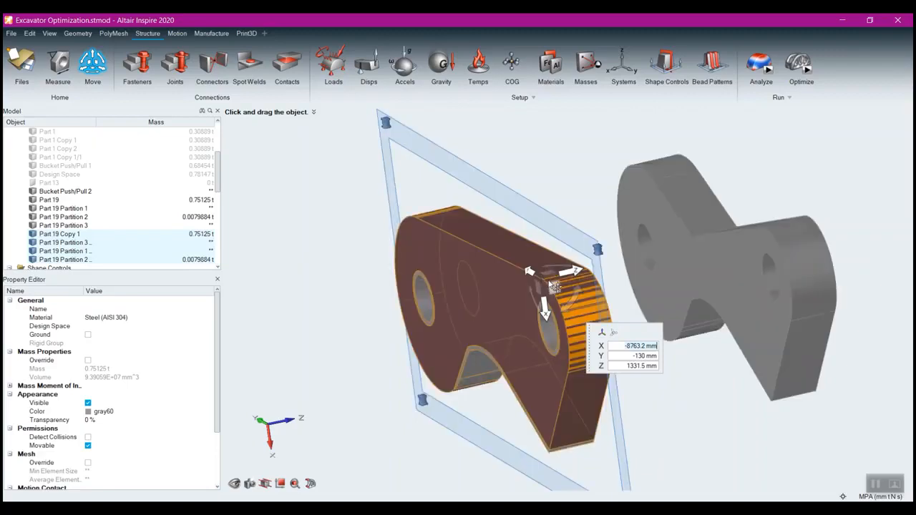
pyautogui.scroll(6, 541, 282)
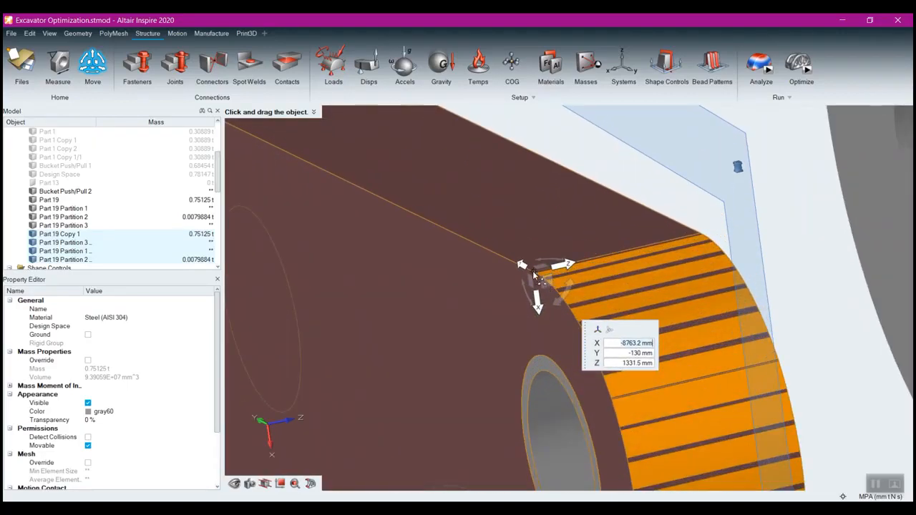
pyautogui.moveTo(533, 273); pyautogui.dragTo(734, 265)
pyautogui.scroll(-6, 535, 276)
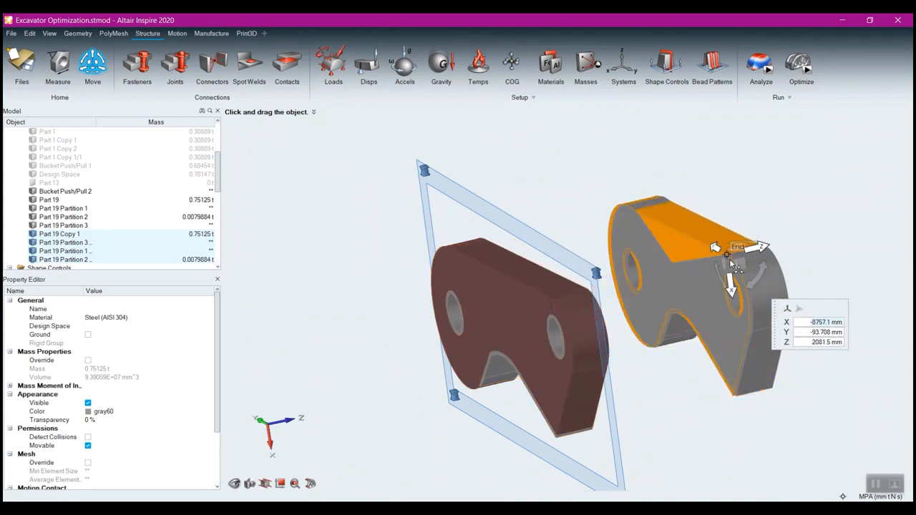
pyautogui.moveTo(732, 261); pyautogui.dragTo(555, 301)
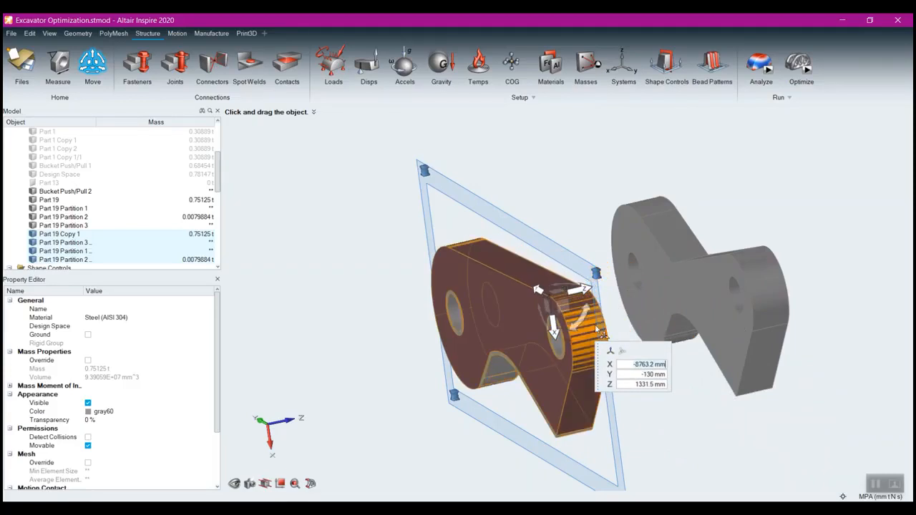
# - Relocate the Move tool's origin to the centre of the pin hole near the copied lug's pointed corner
pyautogui.moveTo(727, 271); pyautogui.dragTo(730, 427, button='right')
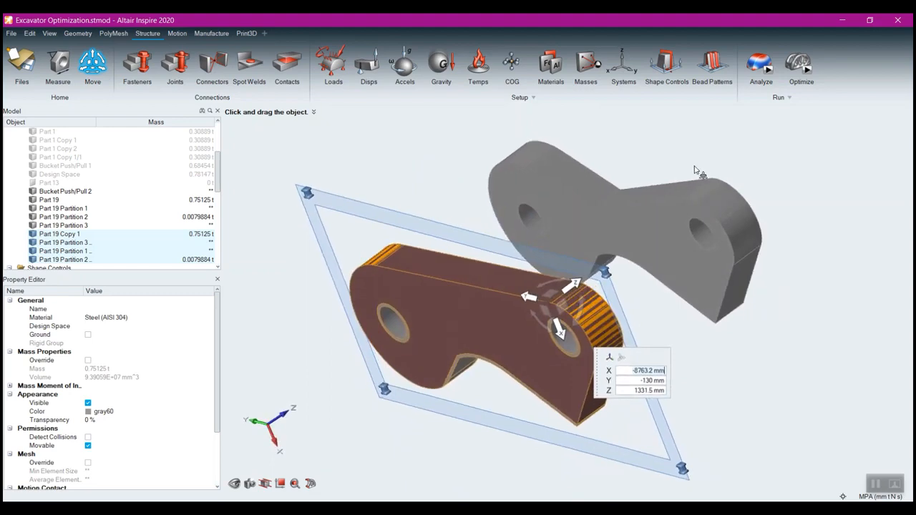
pyautogui.moveTo(693, 349)
pyautogui.mouseDown(button='right')
pyautogui.moveTo(683, 333)
pyautogui.moveTo(680, 346)
pyautogui.mouseUp(button='right')
pyautogui.scroll(5, 592, 323)
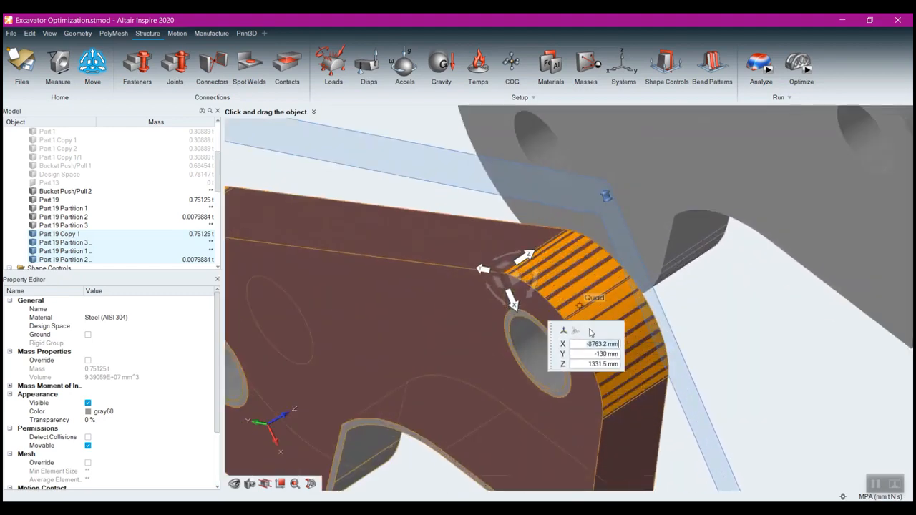
pyautogui.click(511, 277)
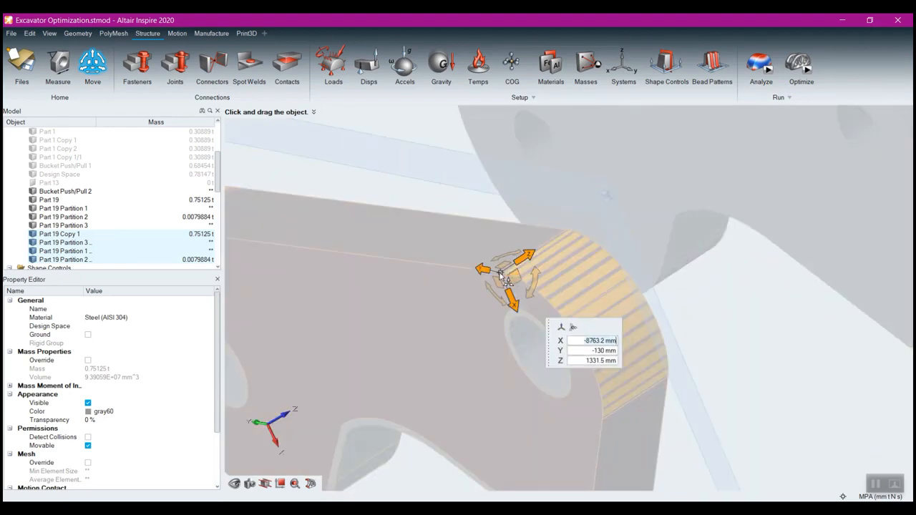
pyautogui.moveTo(746, 313); pyautogui.dragTo(732, 286, button='middle')
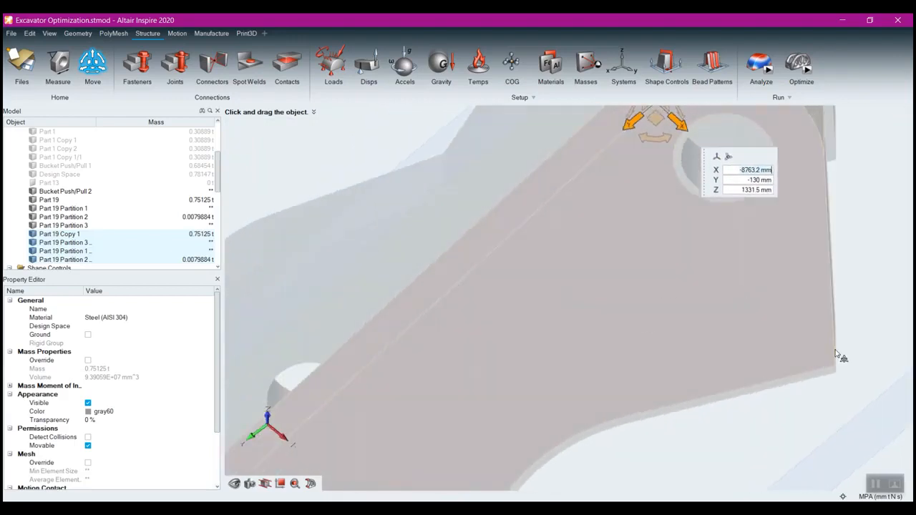
pyautogui.moveTo(835, 353); pyautogui.dragTo(833, 400, button='middle')
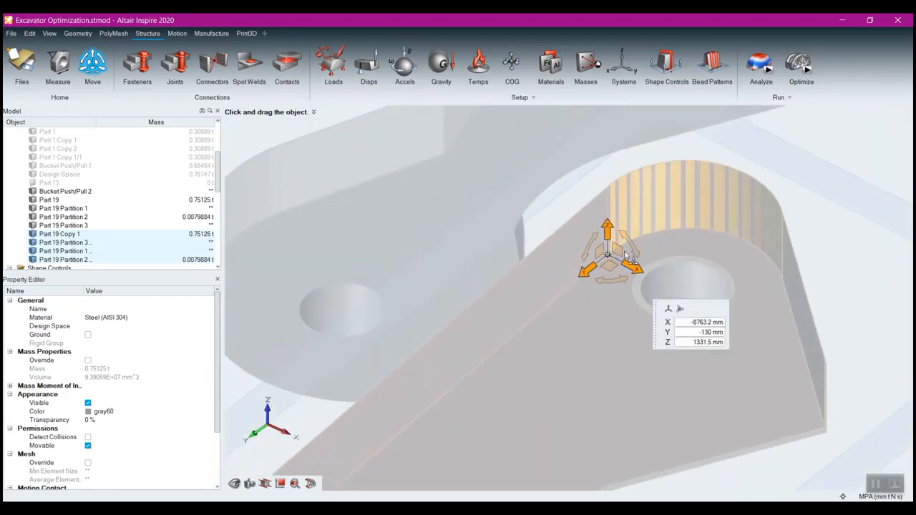
pyautogui.moveTo(627, 257); pyautogui.dragTo(689, 290)
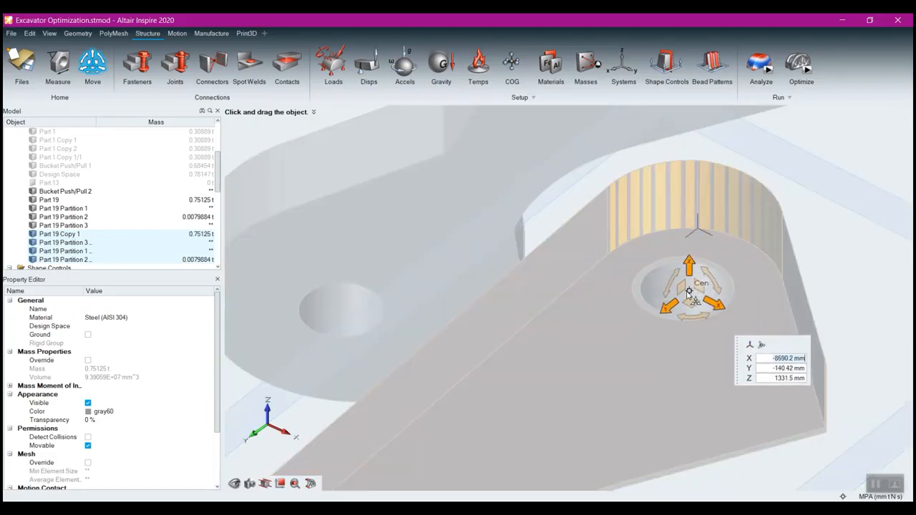
# - Try to move the Part 19 copies onto Bucket Push/Pull 2 by matching the pin hole centres, and leave the Move tool
pyautogui.click(691, 300)
pyautogui.click(692, 301)
pyautogui.click(693, 301)
pyautogui.scroll(-3, 693, 301)
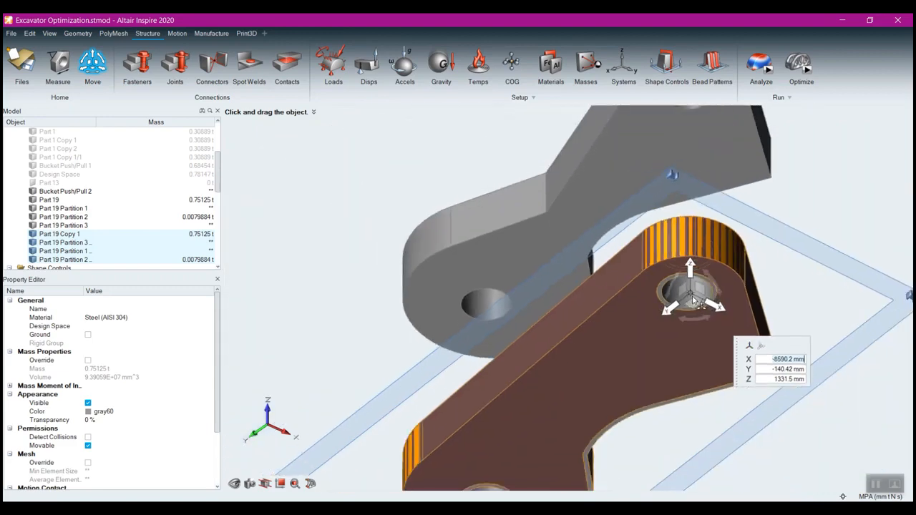
pyautogui.moveTo(691, 294); pyautogui.dragTo(670, 344, button='right')
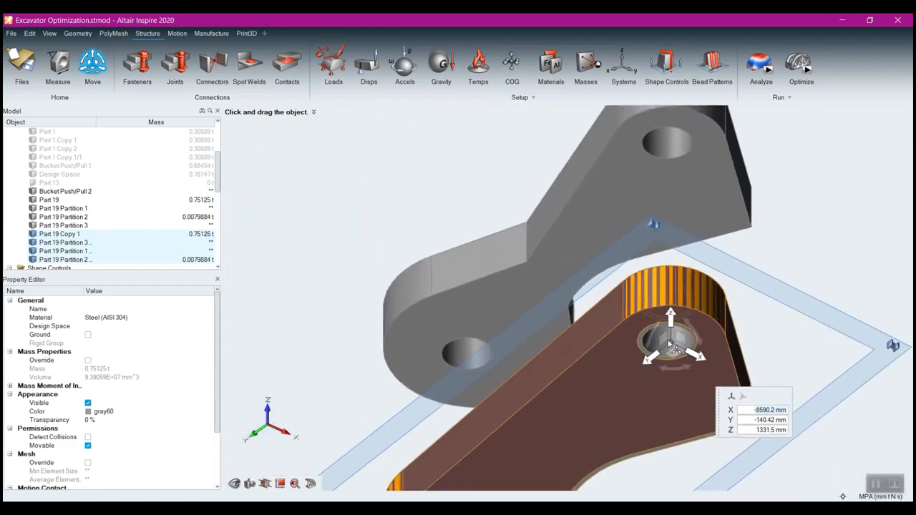
pyautogui.moveTo(670, 345); pyautogui.dragTo(669, 146)
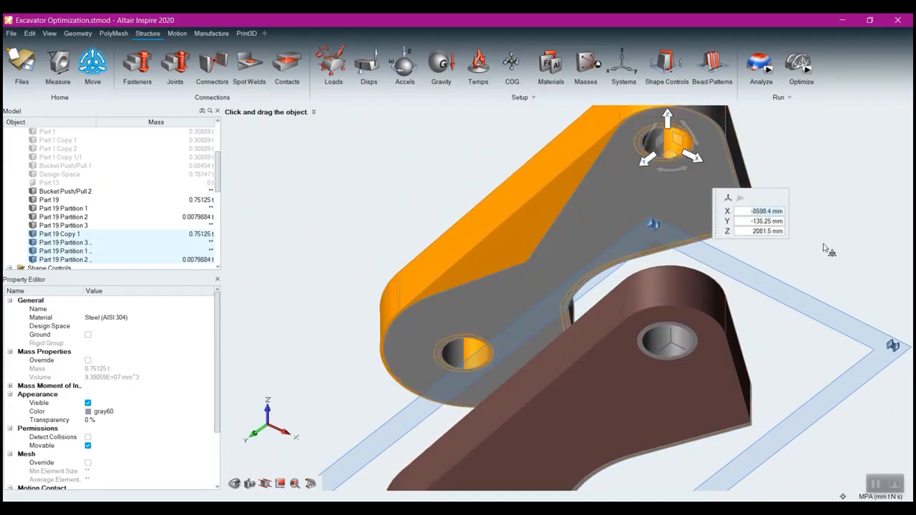
pyautogui.scroll(-3, 825, 249)
pyautogui.rightClick(832, 143)
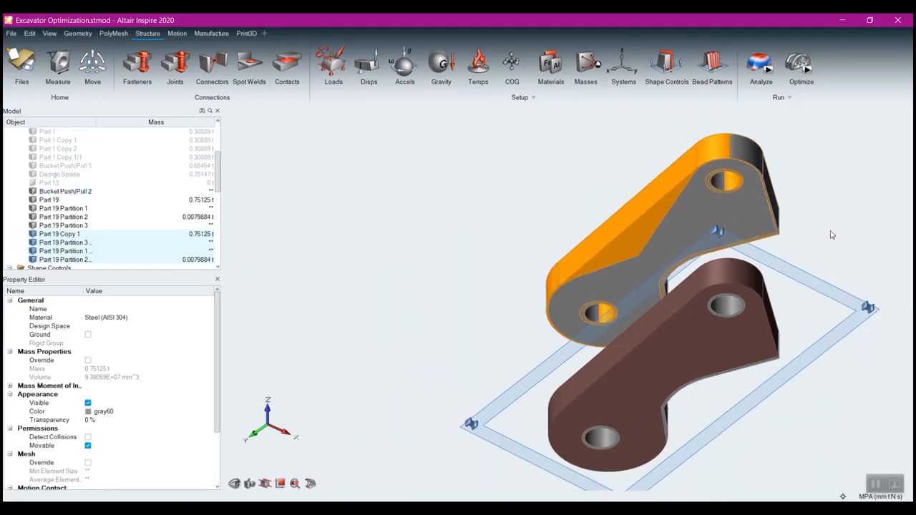
pyautogui.moveTo(830, 234); pyautogui.dragTo(805, 316, button='right')
pyautogui.moveTo(805, 316); pyautogui.dragTo(826, 310, button='middle')
pyautogui.moveTo(591, 342); pyautogui.dragTo(692, 278, button='middle')
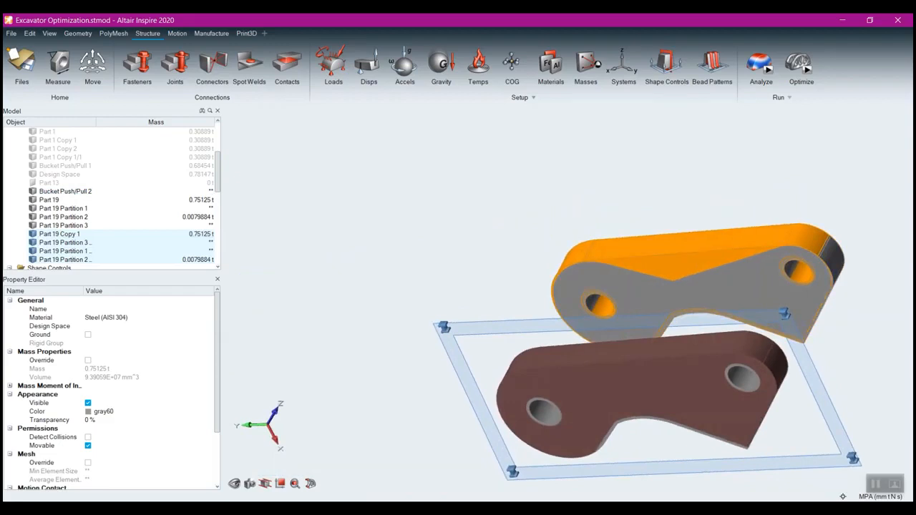
# - Undo the last move of the Part 19 copies
pyautogui.click(30, 34)
pyautogui.click(32, 34)
pyautogui.click(30, 34)
pyautogui.click(40, 50)
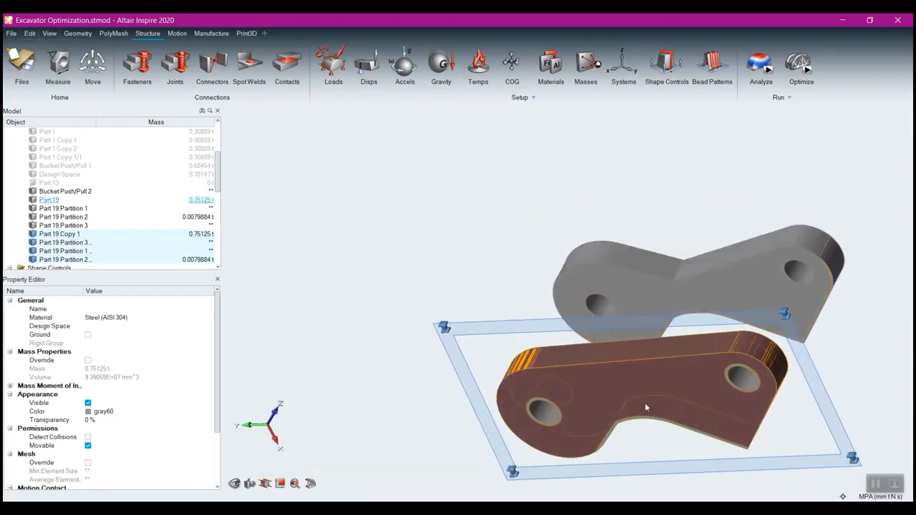
# - Place the Move tool's origin on the end point of the copied lug's rounded edge, at X -8686.9, Y -284.21, Z 1331.5 mm
pyautogui.moveTo(799, 452); pyautogui.dragTo(758, 478, button='right')
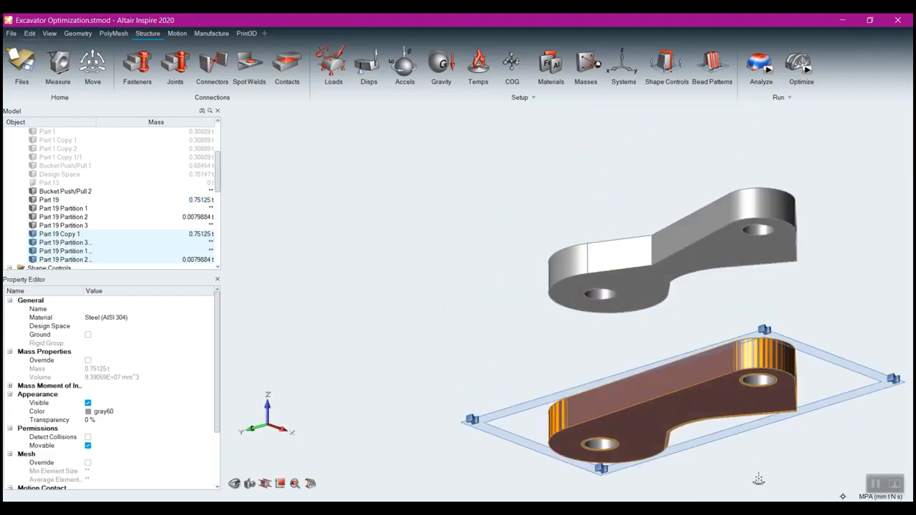
pyautogui.scroll(8, 781, 392)
pyautogui.moveTo(430, 290); pyautogui.dragTo(446, 245, button='right')
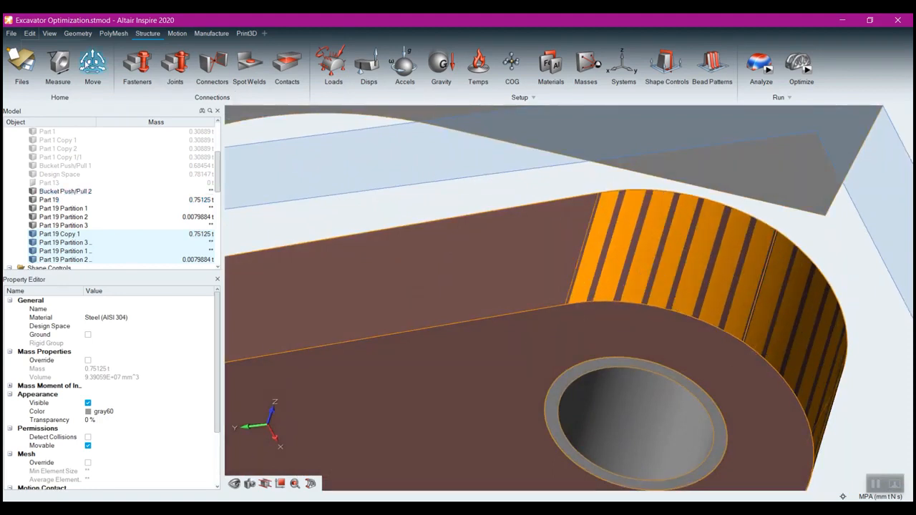
pyautogui.press('m')
pyautogui.moveTo(647, 372); pyautogui.dragTo(744, 345)
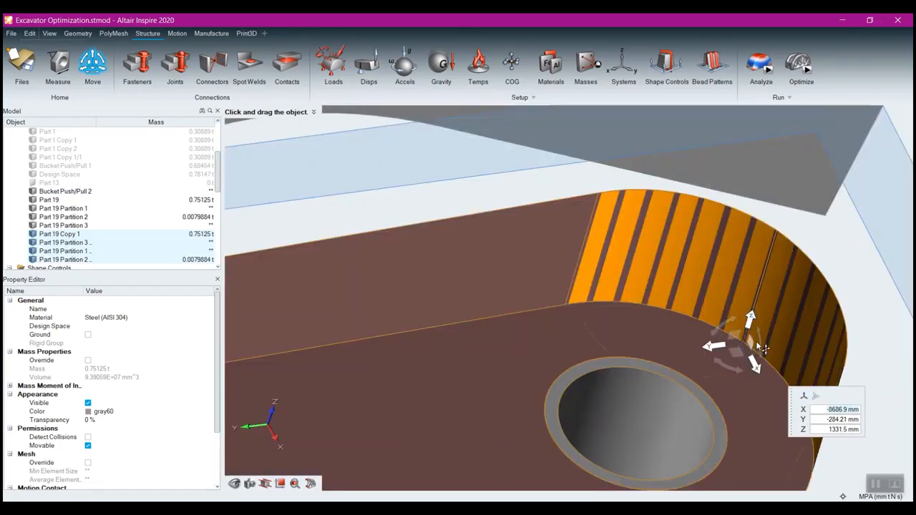
# - Move the Part 19 copies to the matching end point on Bucket Push/Pull 2, at Z 2081.5 mm, and hide Bucket Push/Pull 2
pyautogui.scroll(-4, 762, 351)
pyautogui.scroll(-3, 784, 365)
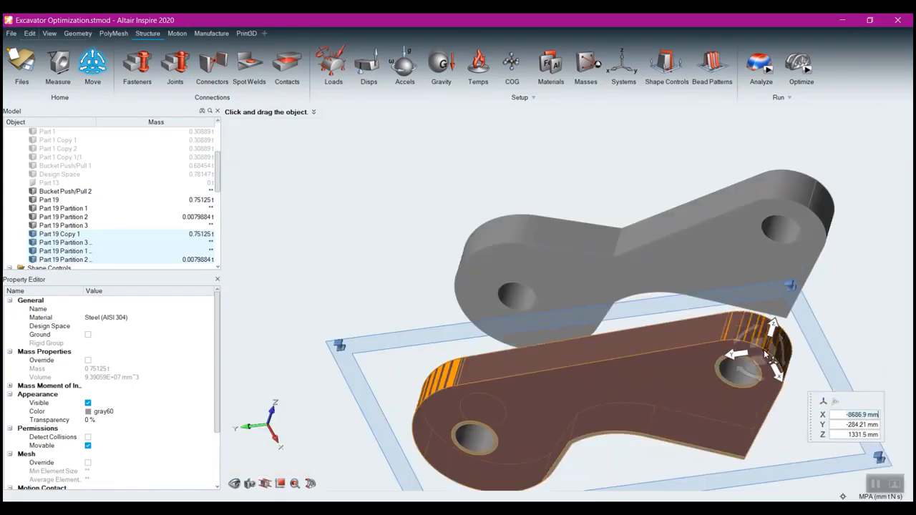
pyautogui.moveTo(773, 351); pyautogui.dragTo(812, 209)
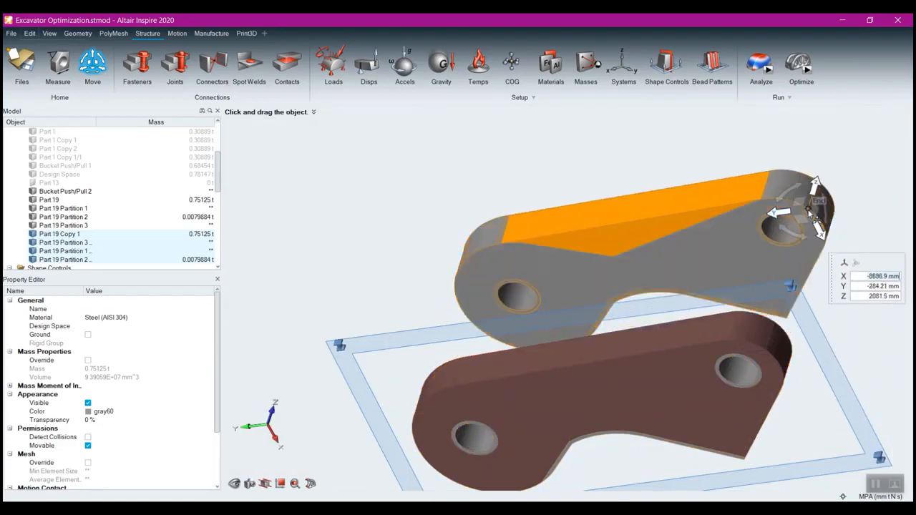
pyautogui.rightClick(514, 136)
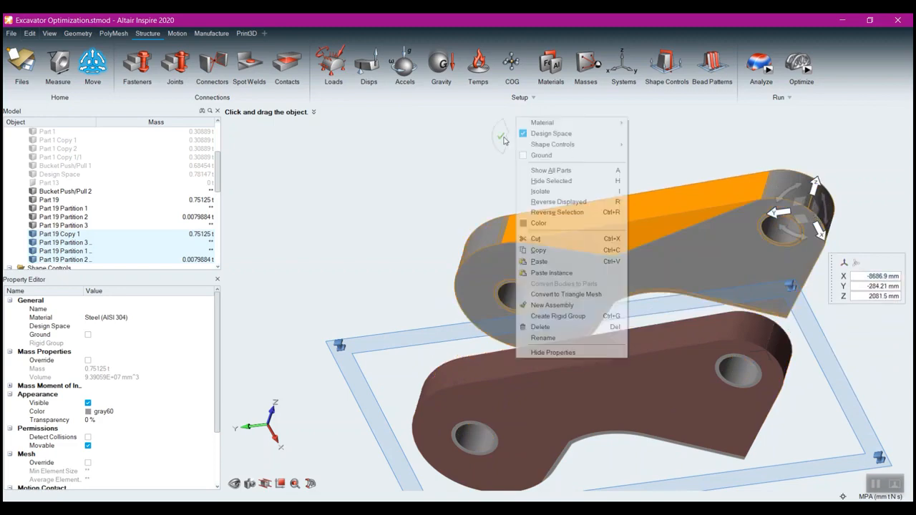
pyautogui.click(40, 194)
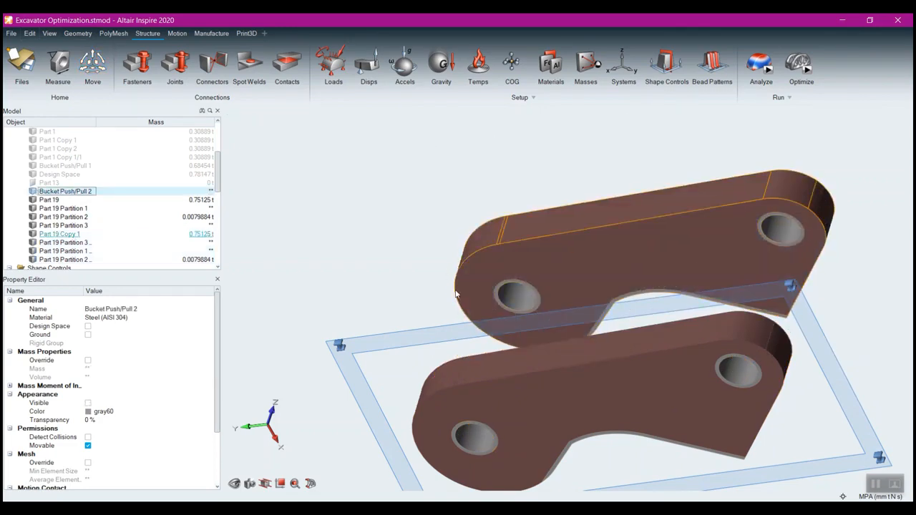
pyautogui.moveTo(455, 288); pyautogui.dragTo(656, 369, button='right')
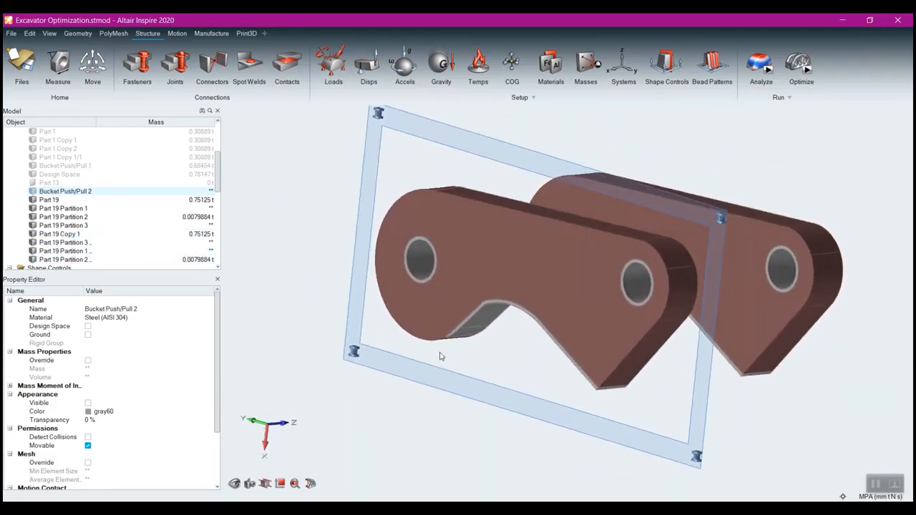
# - Apply an Extrusion shape control to Part 19 Copy 1 through the lug's thickness and leave the shape control tool
pyautogui.click(660, 76)
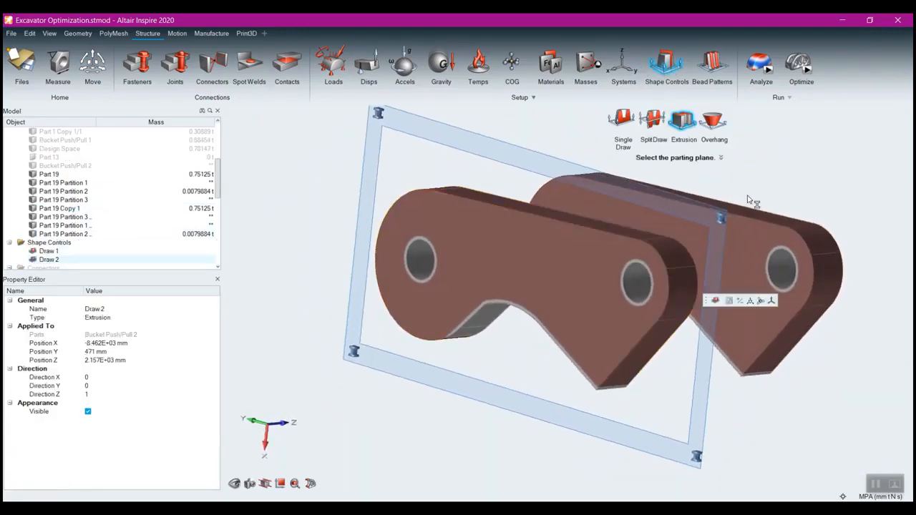
pyautogui.click(759, 239)
pyautogui.moveTo(639, 276)
pyautogui.mouseDown(button='right')
pyautogui.moveTo(578, 263)
pyautogui.moveTo(520, 265)
pyautogui.mouseUp(button='right')
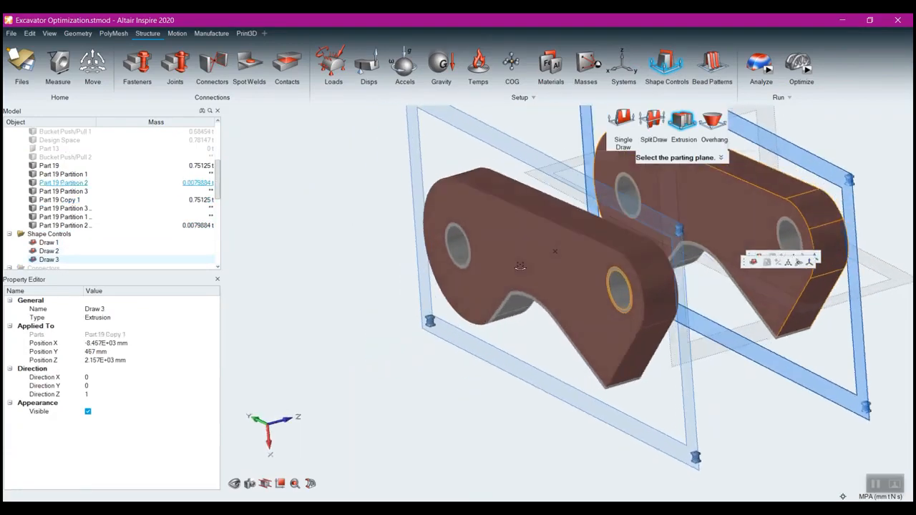
pyautogui.click(295, 238)
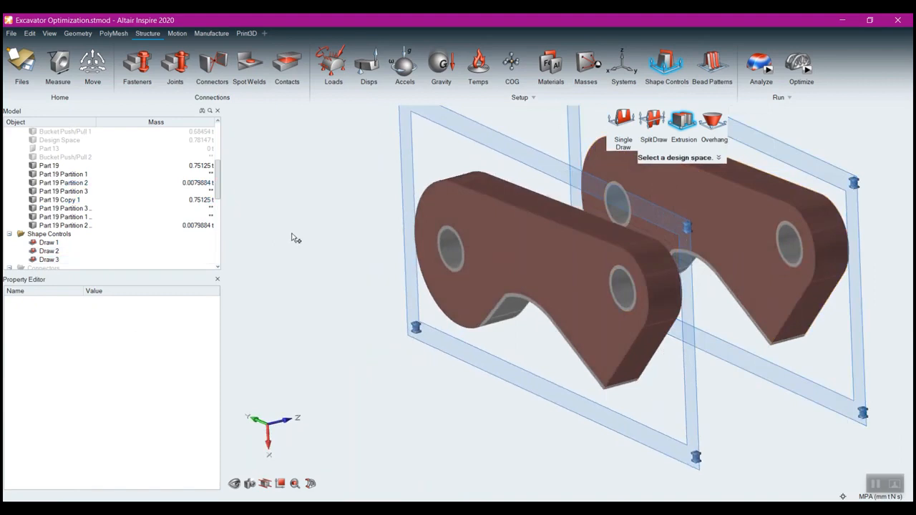
pyautogui.press('Escape')
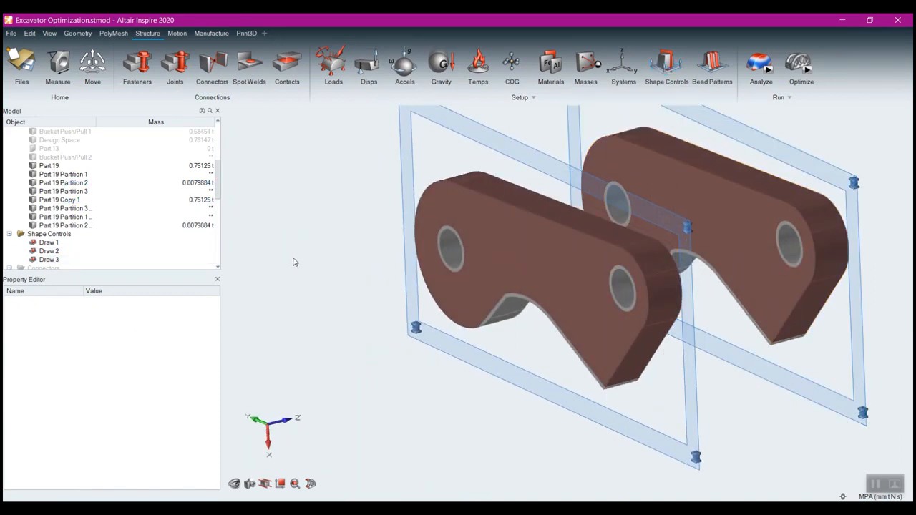
# - Show all parts of the excavator and delete Part 13, the disc surface covering the original lug's pin hole
pyautogui.press('a')
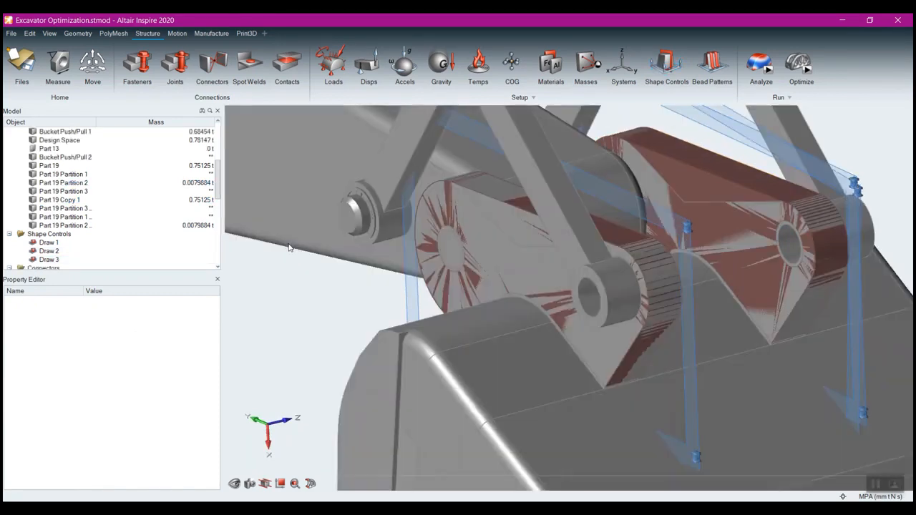
pyautogui.click(452, 250)
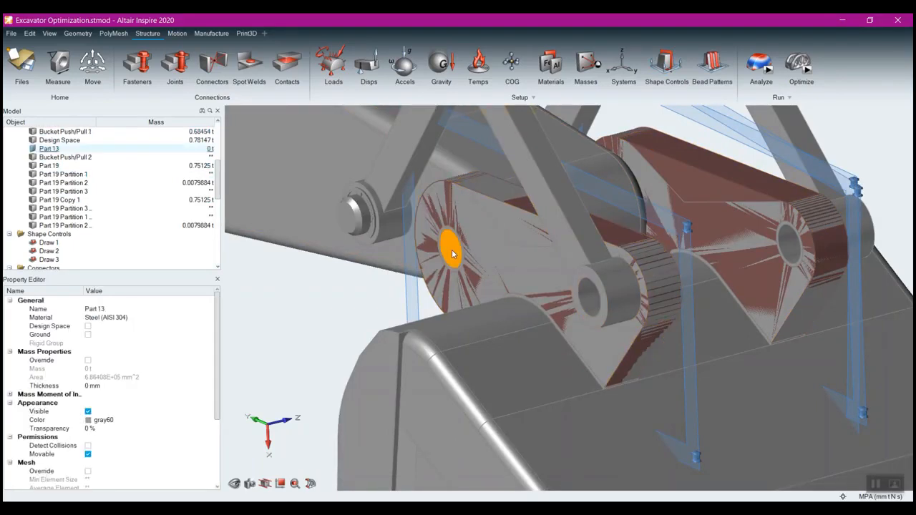
pyautogui.press('Delete')
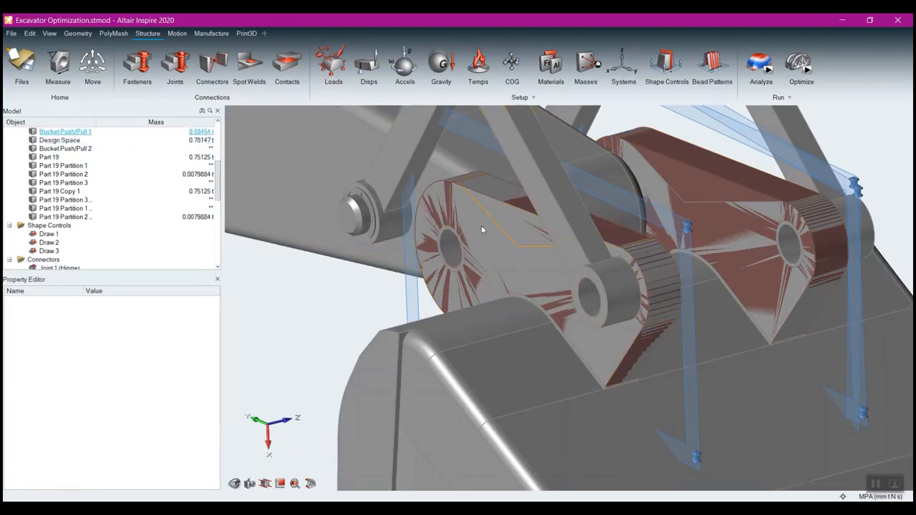
pyautogui.click(498, 214)
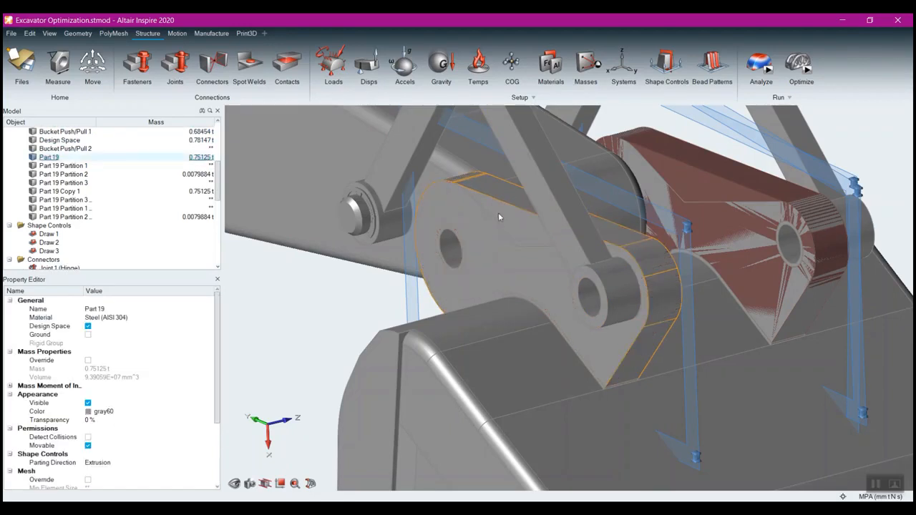
pyautogui.press('Delete')
pyautogui.click(30, 33)
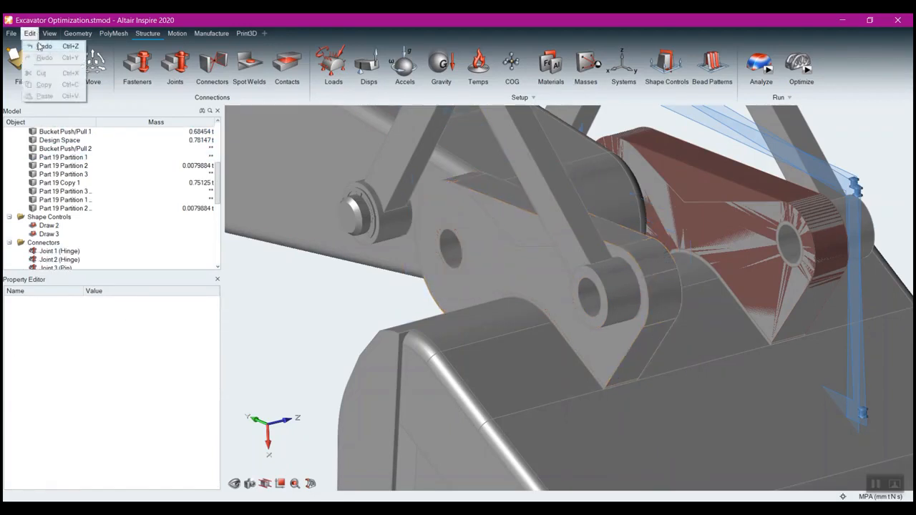
pyautogui.click(40, 45)
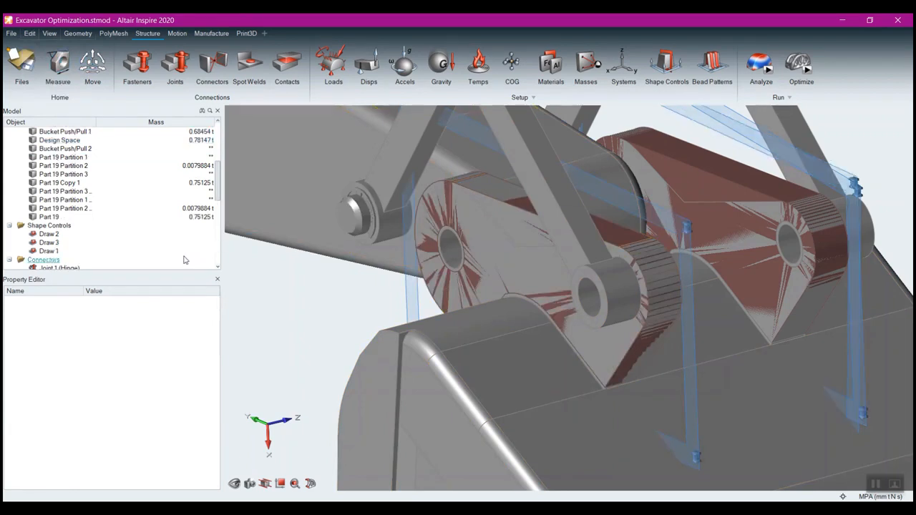
# - Delete the leftover Design Space part and Bucket Push/Pull 1, which overlap the new Part 19 lug
pyautogui.click(56, 141)
pyautogui.rightClick(56, 141)
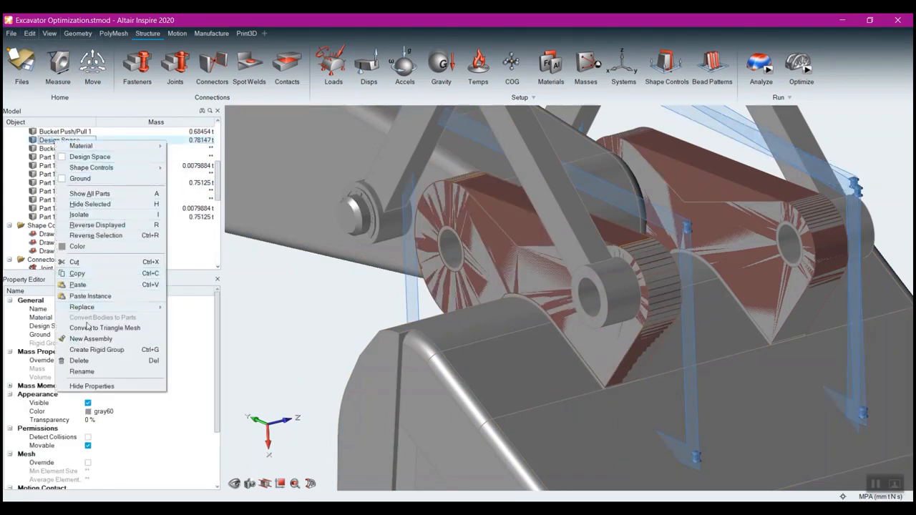
pyautogui.click(88, 360)
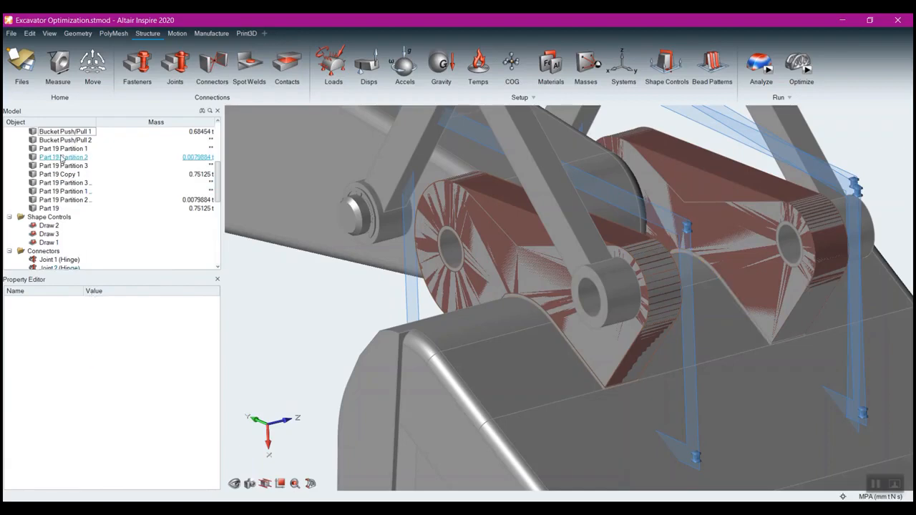
pyautogui.click(55, 133)
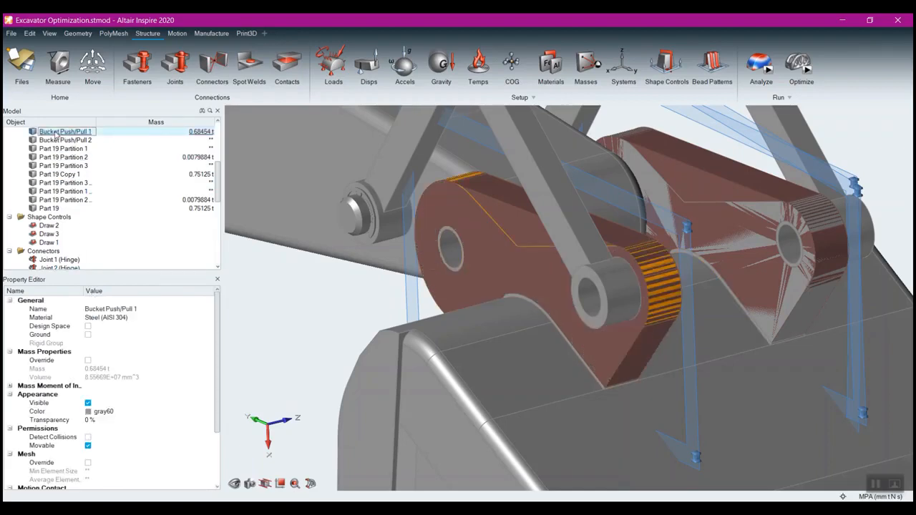
pyautogui.rightClick(55, 133)
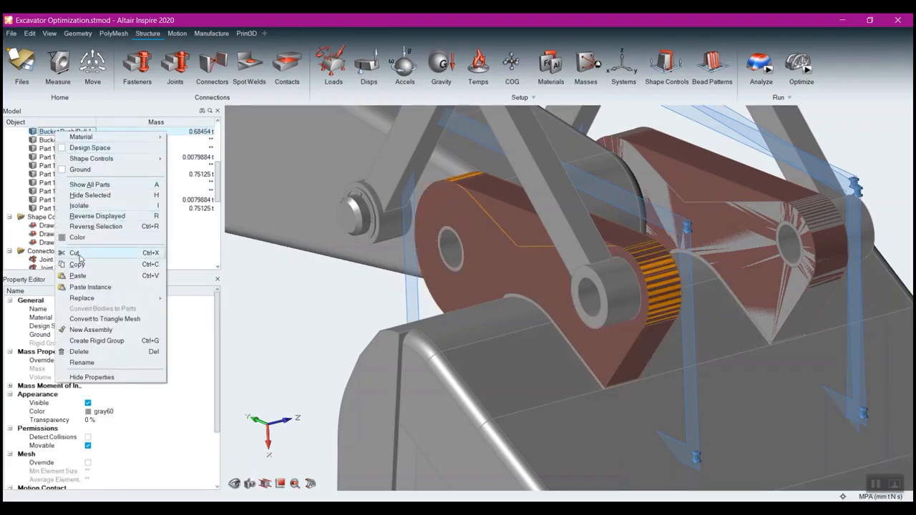
pyautogui.click(80, 351)
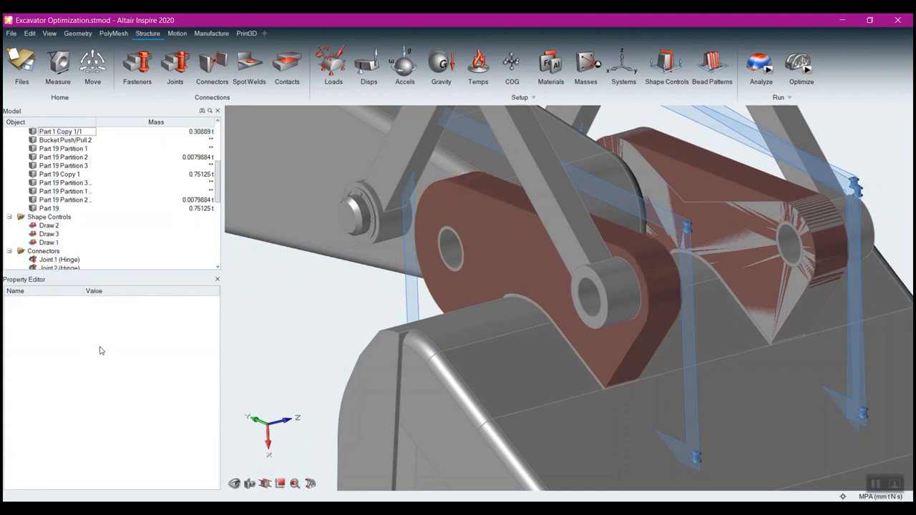
# - Delete Bucket Push/Pull 2, the original lug overlapping Part 19 Copy 1
pyautogui.scroll(1, 73, 150)
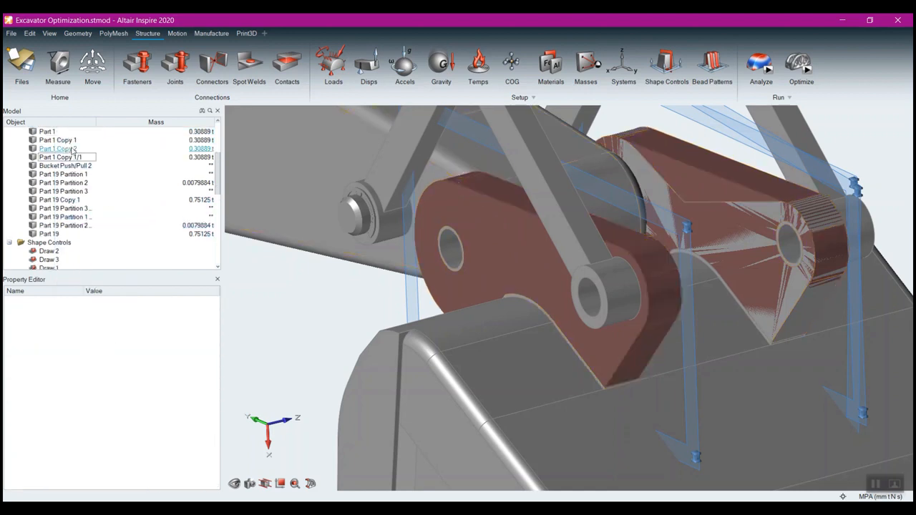
pyautogui.click(69, 166)
pyautogui.rightClick(69, 166)
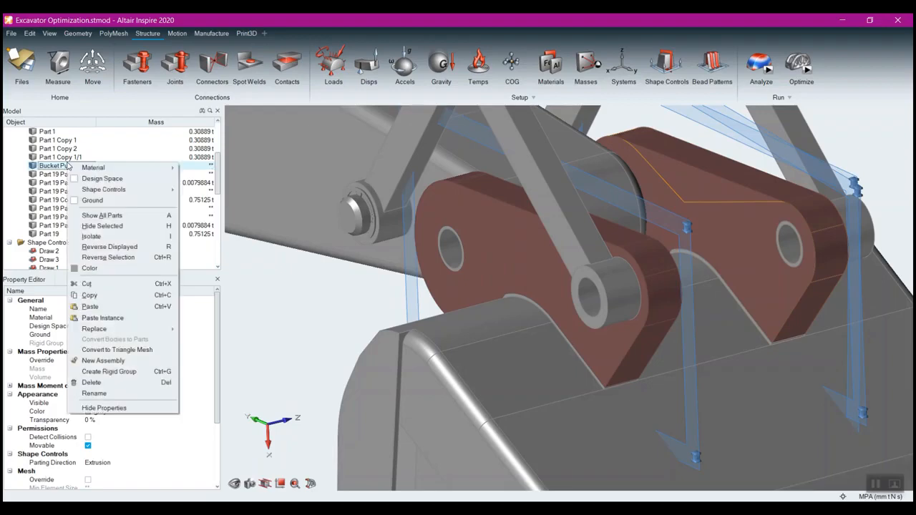
pyautogui.click(91, 383)
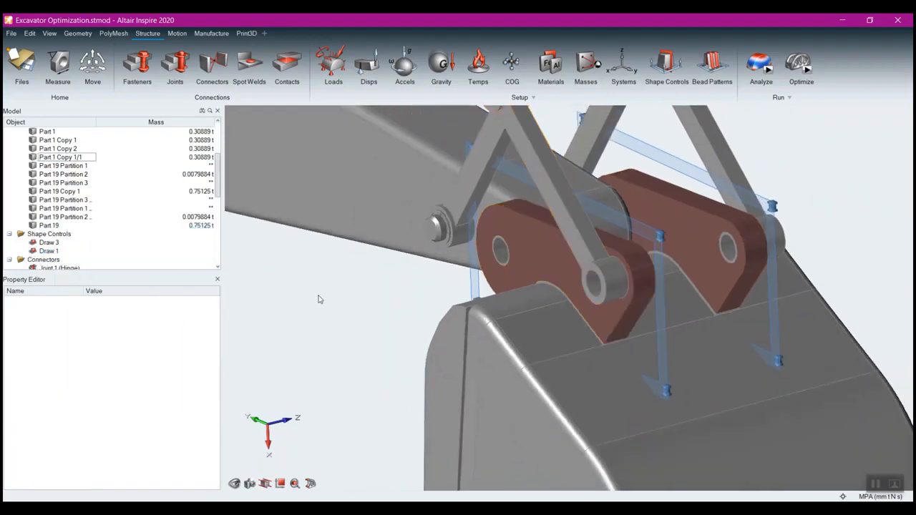
# - Add pin joints through both lugs and the Ext Boom, and between the Link and Part 19 Partition 2
pyautogui.moveTo(317, 300); pyautogui.dragTo(594, 254, button='right')
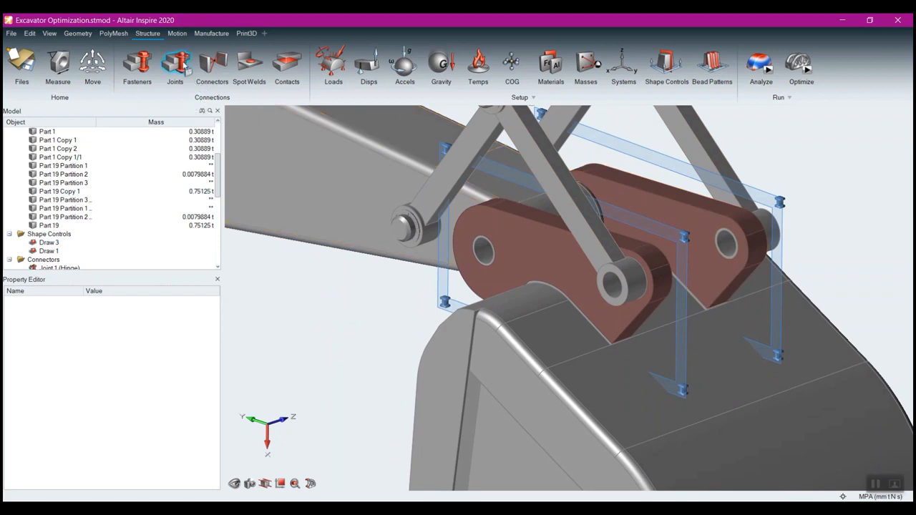
pyautogui.click(175, 64)
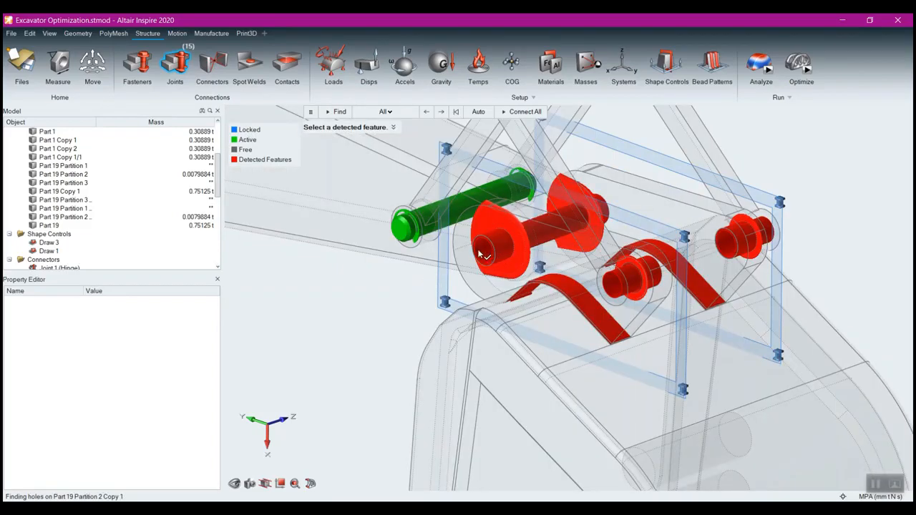
pyautogui.scroll(3, 480, 256)
pyautogui.click(499, 249)
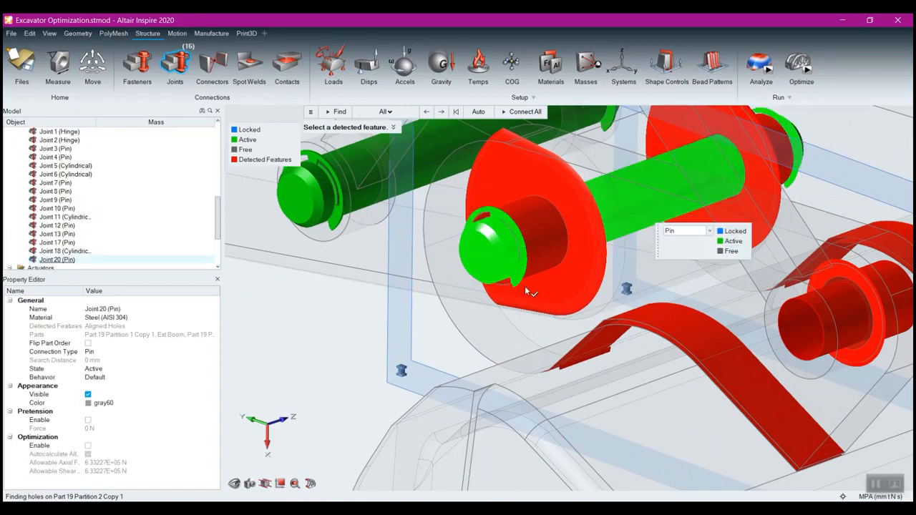
pyautogui.scroll(-3, 524, 286)
pyautogui.scroll(5, 643, 336)
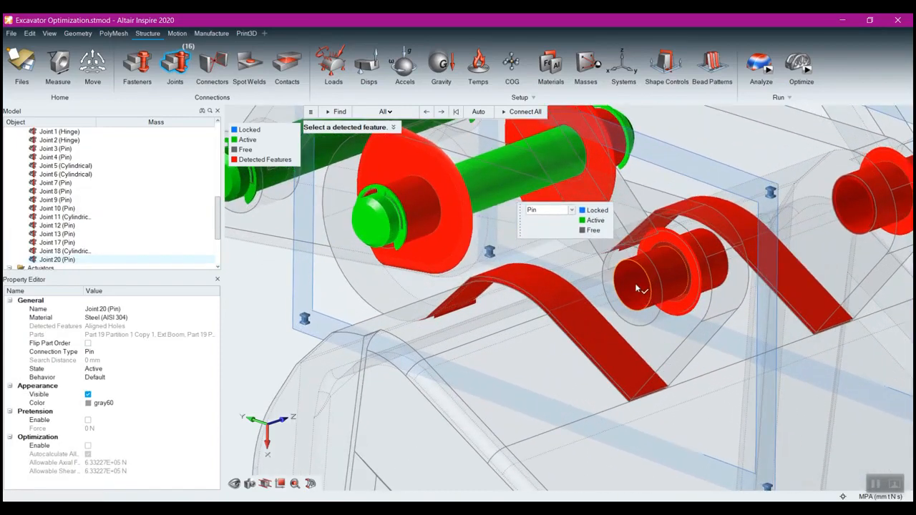
pyautogui.click(639, 288)
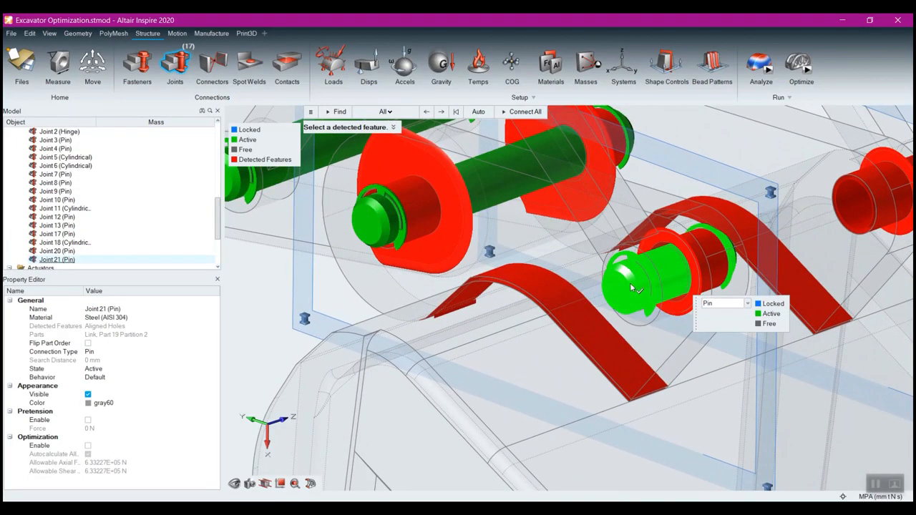
pyautogui.press('Escape')
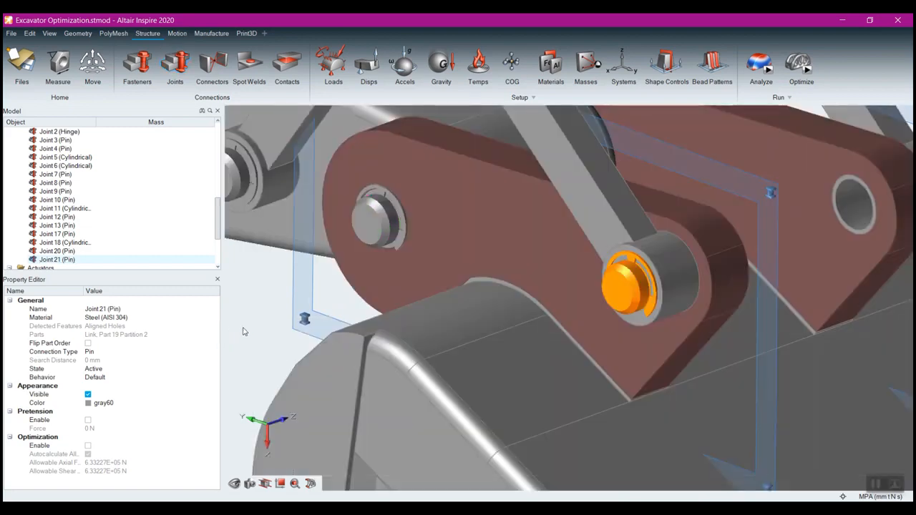
# - Add a cylindrical joint between Part 19 Copy 1 and Part 19 Partition 2 Copy 1 in the copied lug's link hole
pyautogui.scroll(-5, 259, 331)
pyautogui.moveTo(554, 242); pyautogui.dragTo(632, 216, button='right')
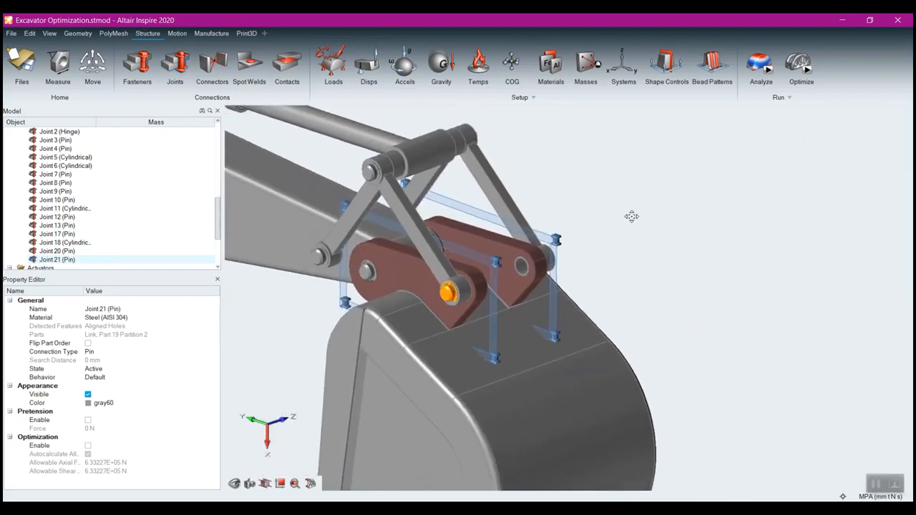
pyautogui.moveTo(627, 251); pyautogui.dragTo(629, 247, button='right')
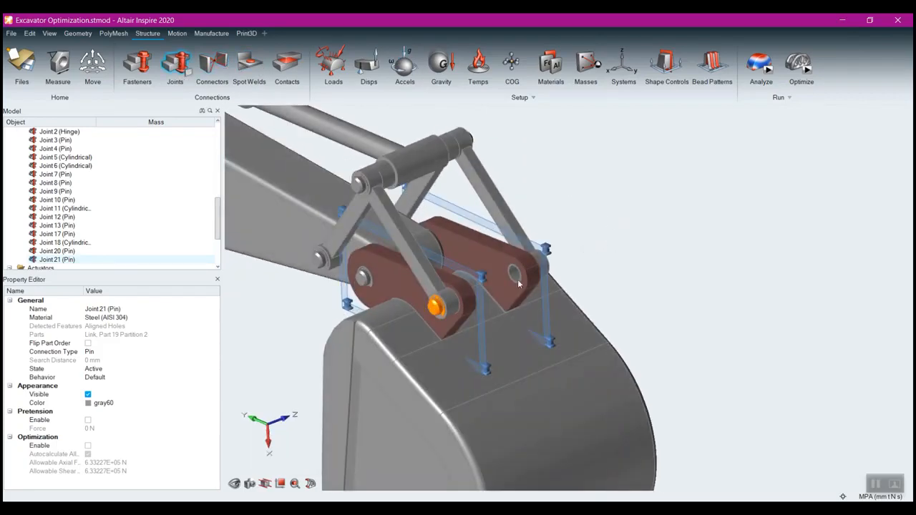
pyautogui.scroll(8, 520, 283)
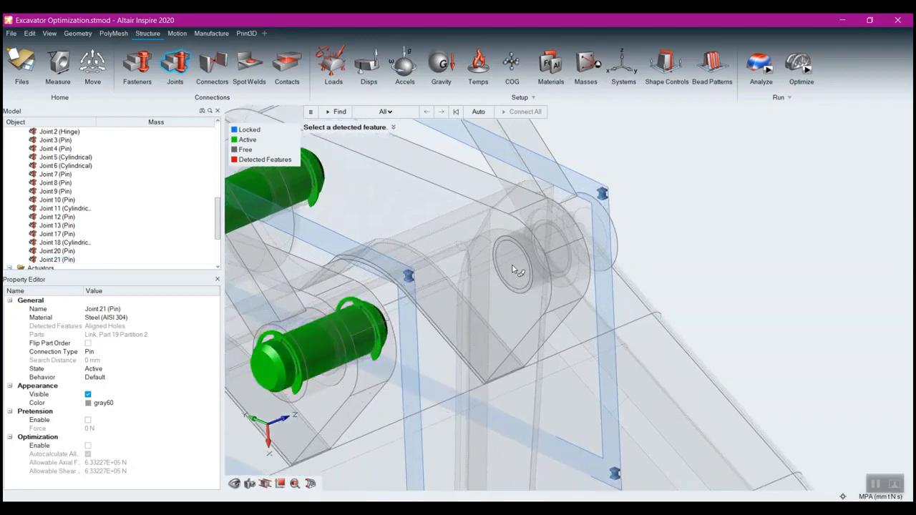
pyautogui.moveTo(659, 295); pyautogui.dragTo(606, 287, button='right')
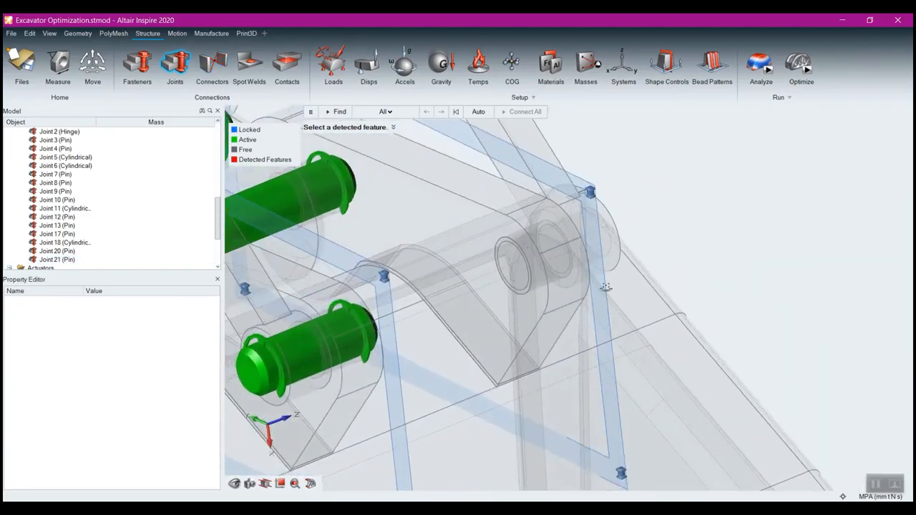
pyautogui.rightClick(719, 227)
pyautogui.rightClick(773, 202)
pyautogui.click(738, 183)
pyautogui.scroll(-4, 678, 223)
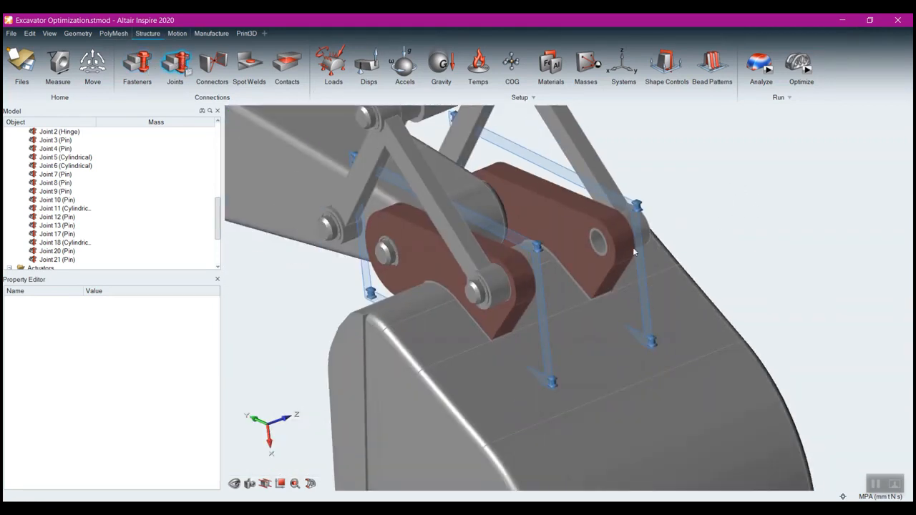
pyautogui.click(600, 245)
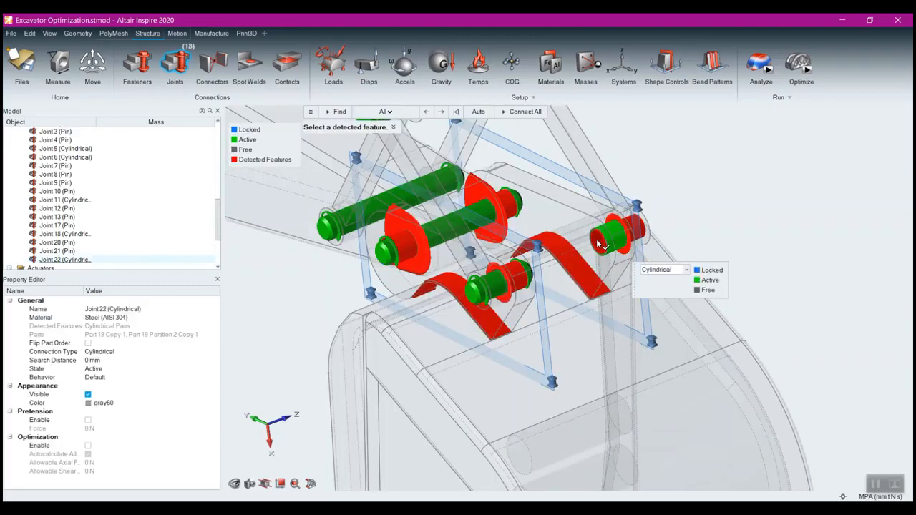
pyautogui.scroll(4, 631, 251)
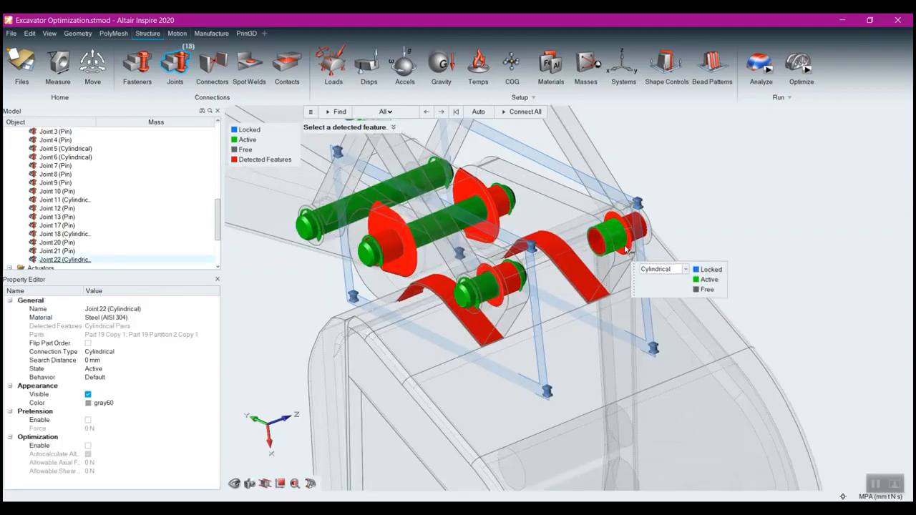
pyautogui.rightClick(741, 223)
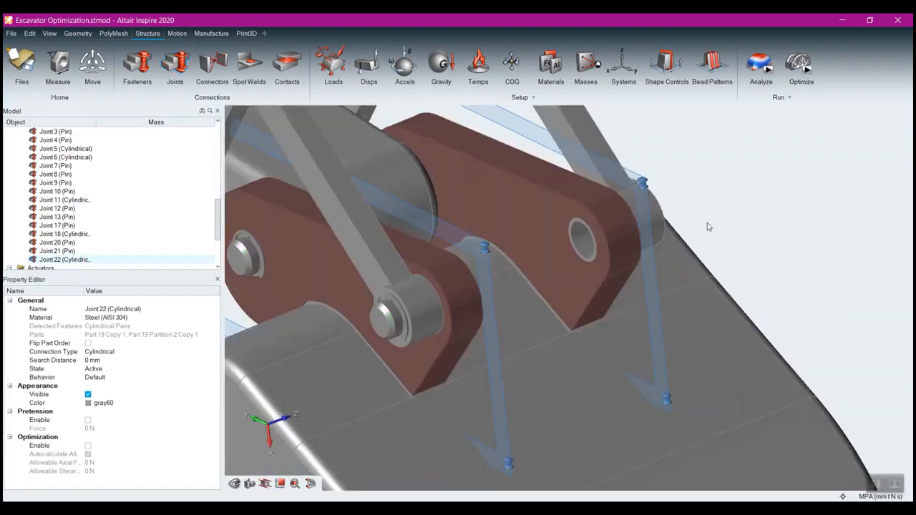
# - Add a pin joint between the Link and Part 19 Partition 2 Copy 1 on the copied lug's outer side
pyautogui.click(180, 70)
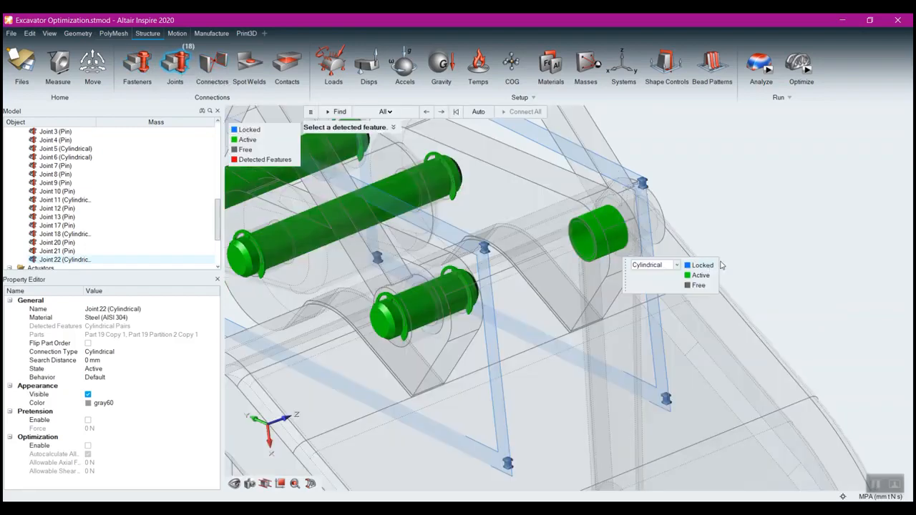
pyautogui.moveTo(719, 255); pyautogui.dragTo(597, 279, button='middle')
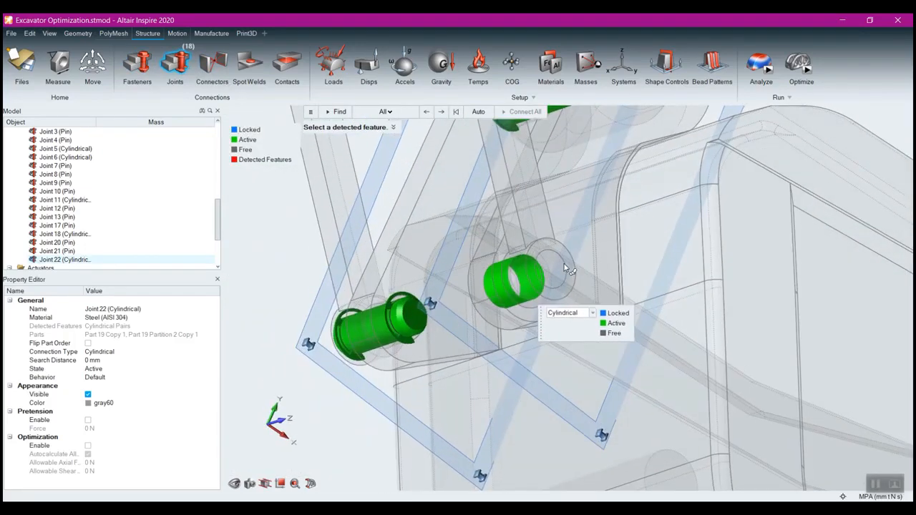
pyautogui.press('Escape')
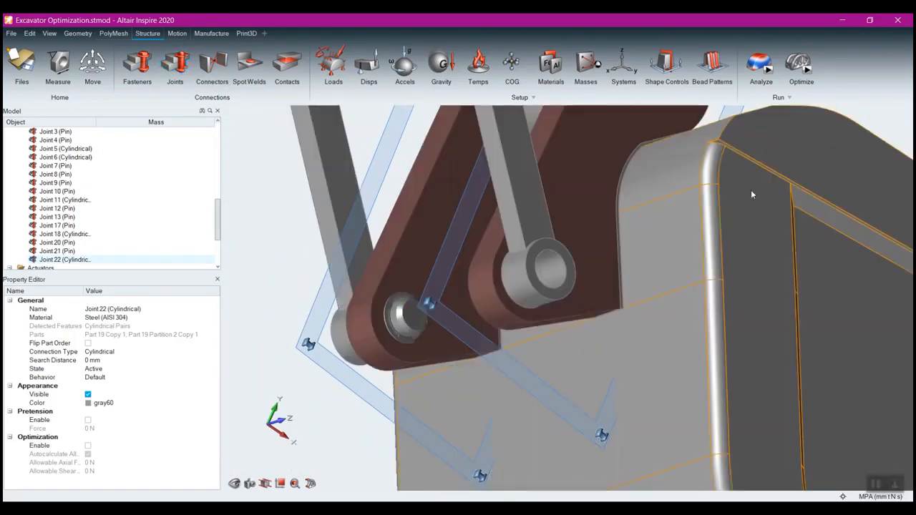
pyautogui.click(288, 227)
pyautogui.moveTo(287, 227); pyautogui.dragTo(257, 77, button='middle')
pyautogui.click(175, 63)
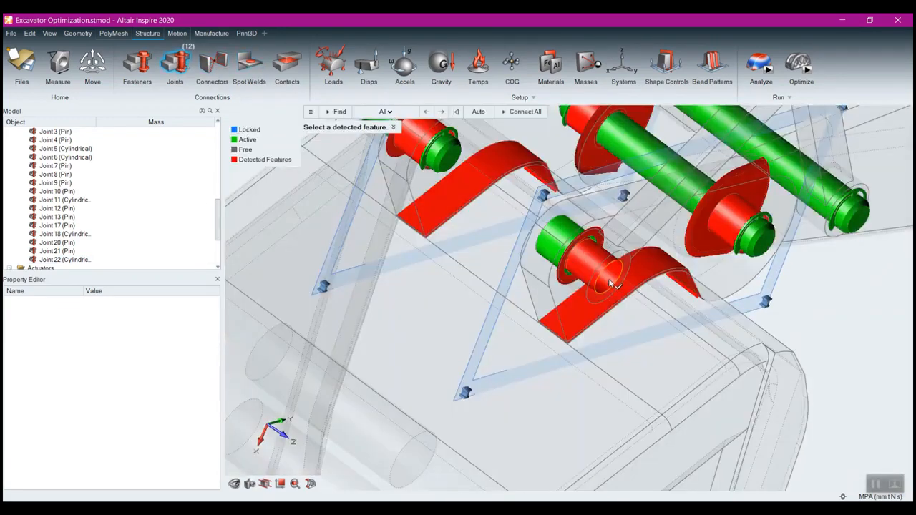
pyautogui.click(612, 284)
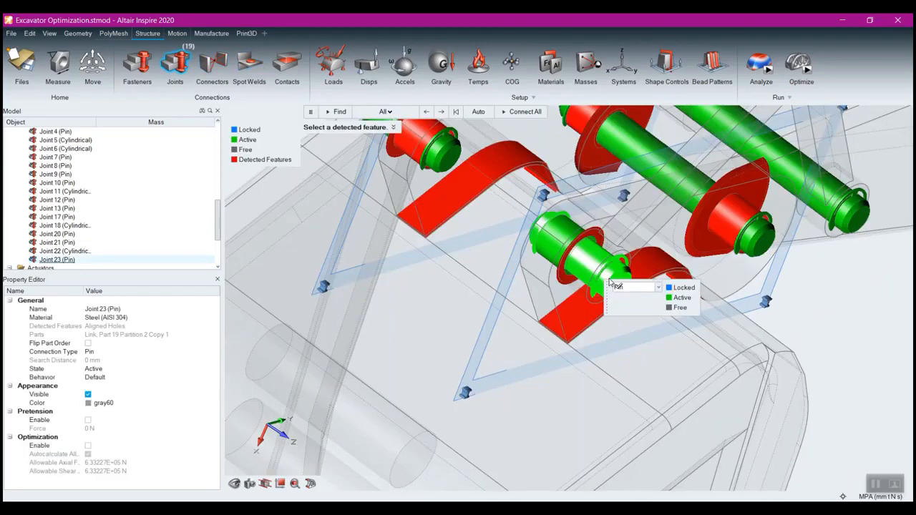
pyautogui.moveTo(852, 327); pyautogui.dragTo(783, 326, button='right')
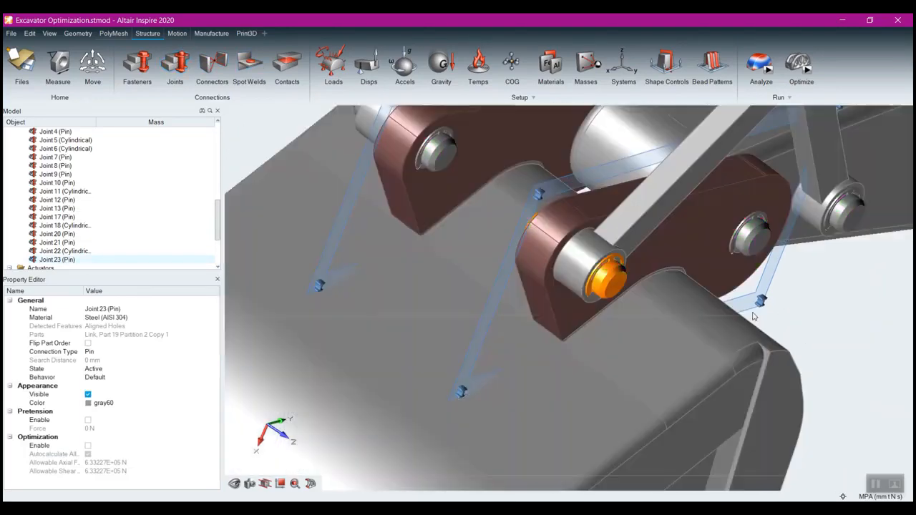
# - Examine the thin partition along the copied lug's lower edge where it meets the bucket
pyautogui.scroll(-5, 778, 327)
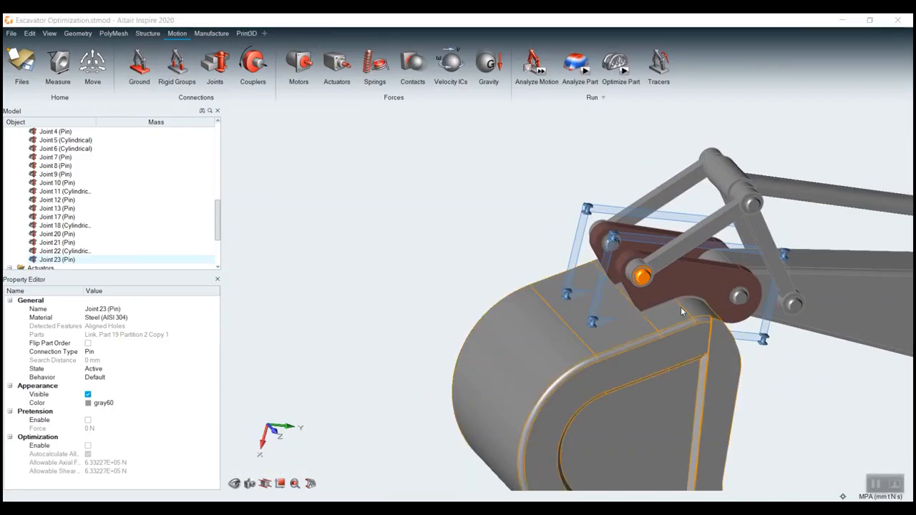
pyautogui.scroll(10, 661, 295)
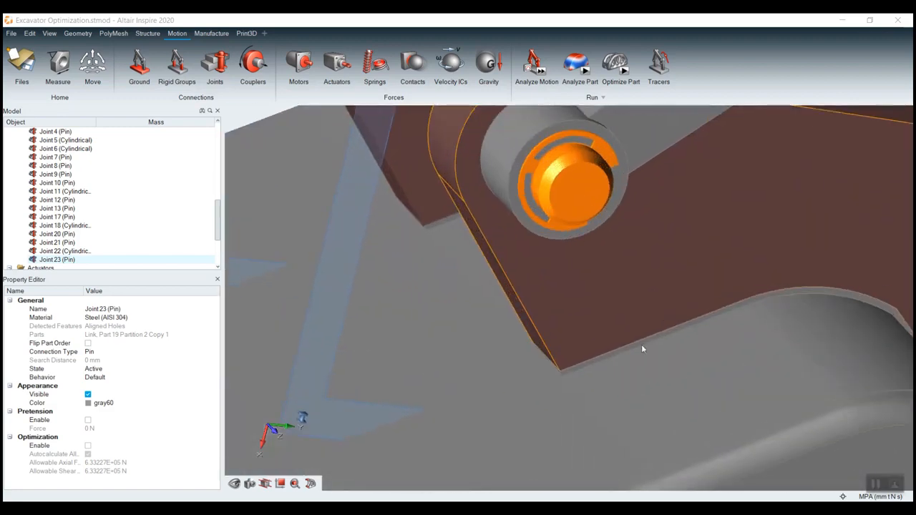
pyautogui.moveTo(562, 282); pyautogui.dragTo(566, 237, button='right')
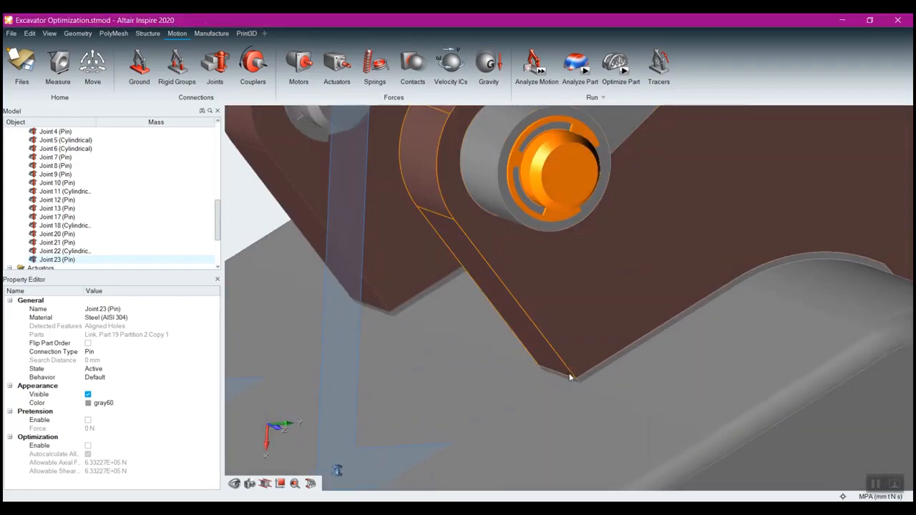
pyautogui.scroll(-3, 581, 379)
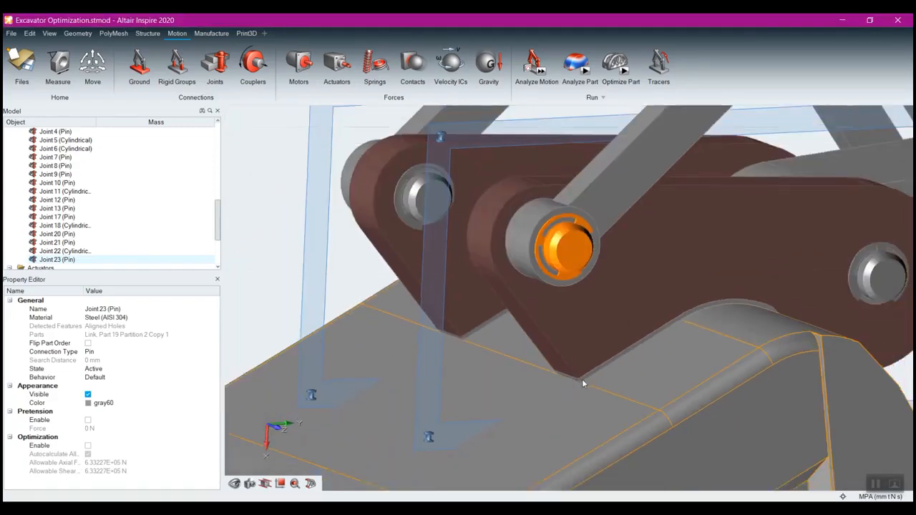
pyautogui.scroll(-1, 582, 383)
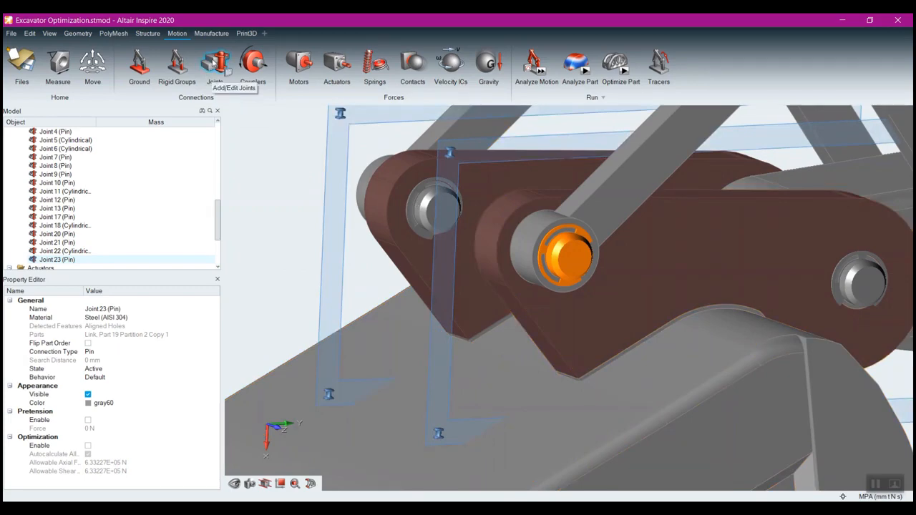
pyautogui.click(214, 63)
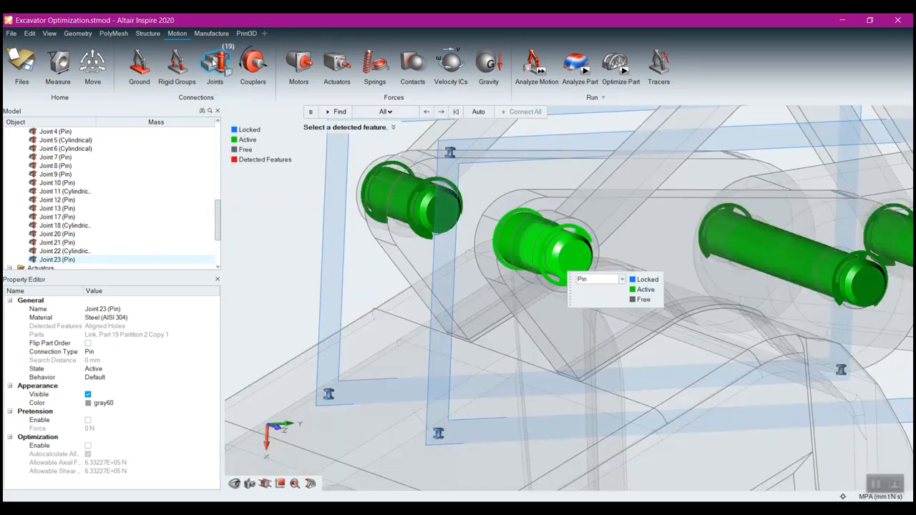
pyautogui.scroll(-5, 414, 287)
pyautogui.moveTo(307, 241); pyautogui.dragTo(315, 237, button='right')
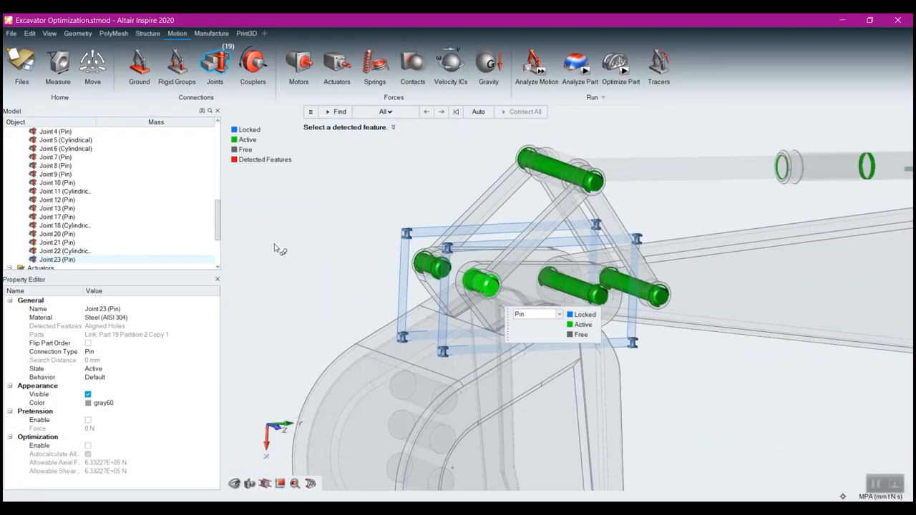
pyautogui.click(275, 247)
pyautogui.rightClick(325, 258)
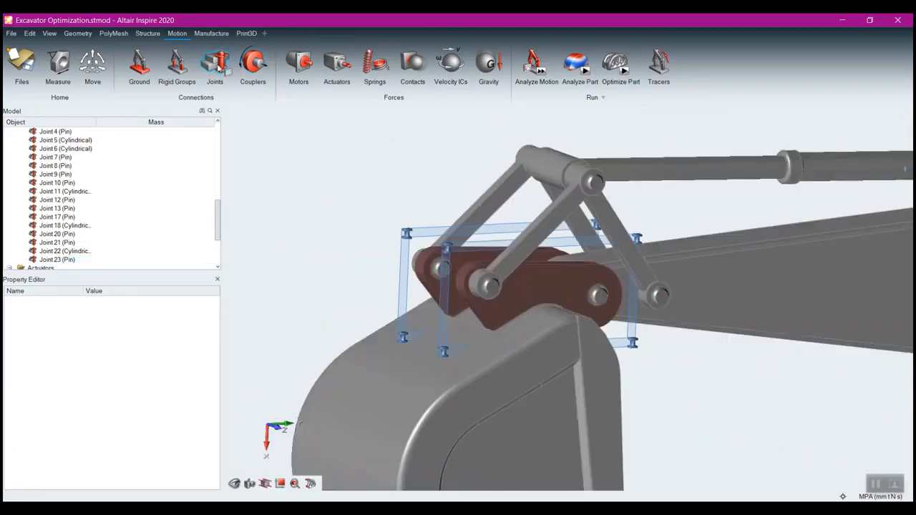
# - Add locked translational joints from the copied lug's lower partition, Part 19 Partition 3 Copy 1, to the Bucket and to Part 19 Copy 1
pyautogui.click(225, 79)
pyautogui.scroll(8, 497, 332)
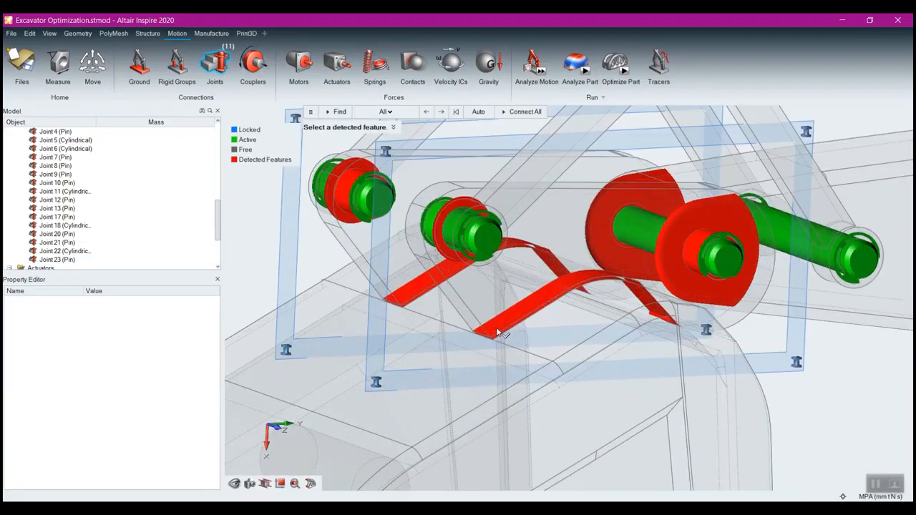
pyautogui.scroll(4, 497, 334)
pyautogui.scroll(-4, 557, 371)
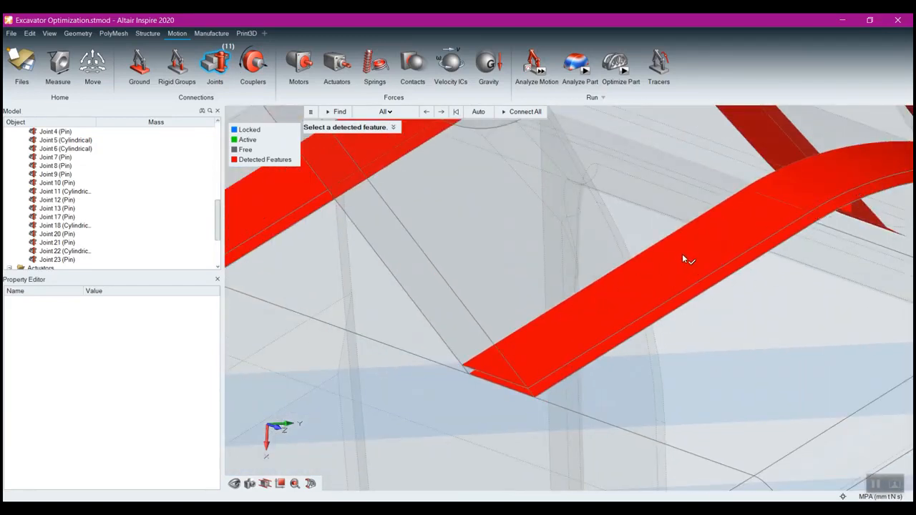
pyautogui.scroll(-3, 763, 215)
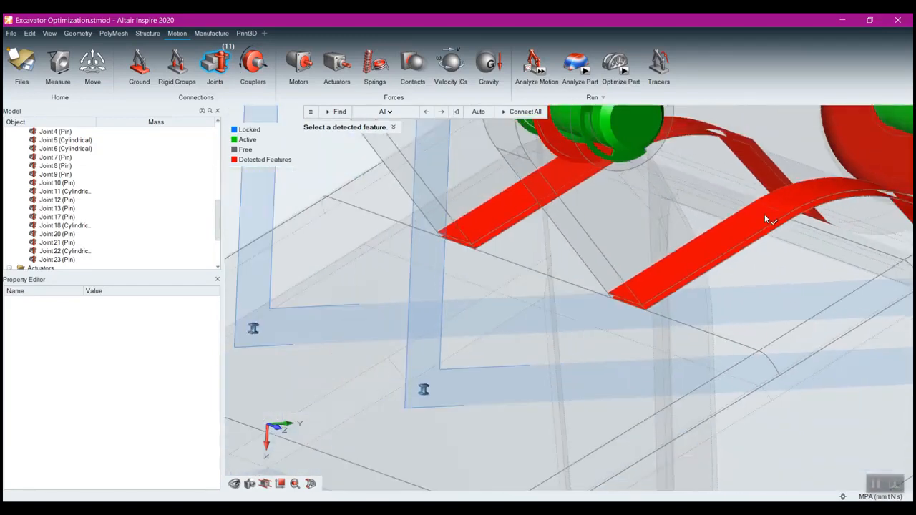
pyautogui.moveTo(765, 214); pyautogui.dragTo(679, 229, button='right')
pyautogui.scroll(4, 592, 295)
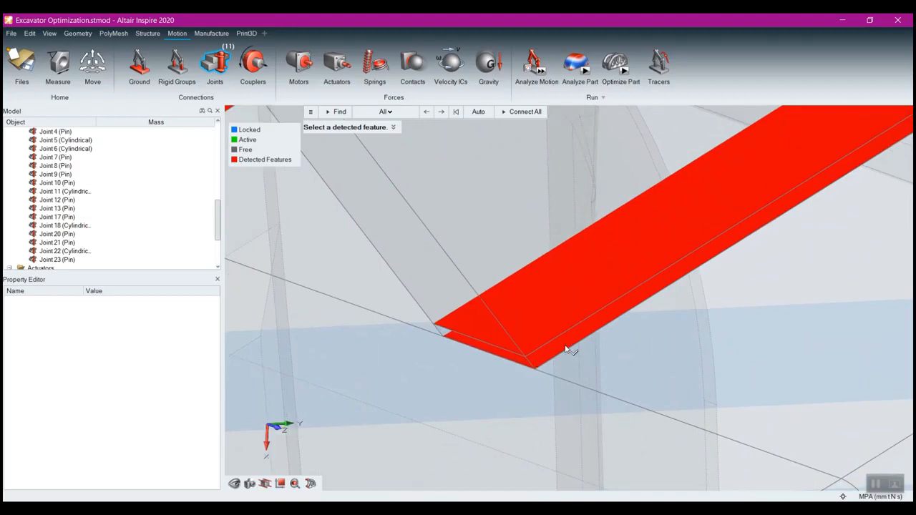
pyautogui.click(566, 348)
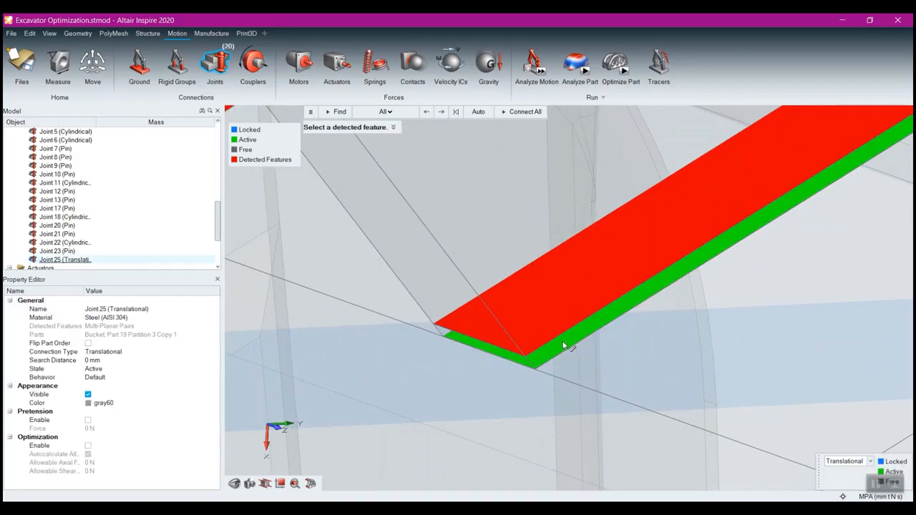
pyautogui.click(892, 462)
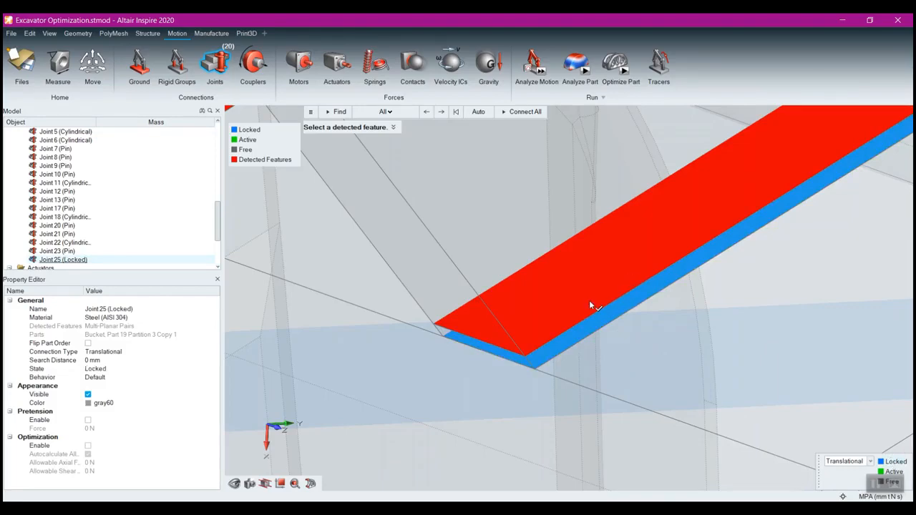
pyautogui.click(578, 340)
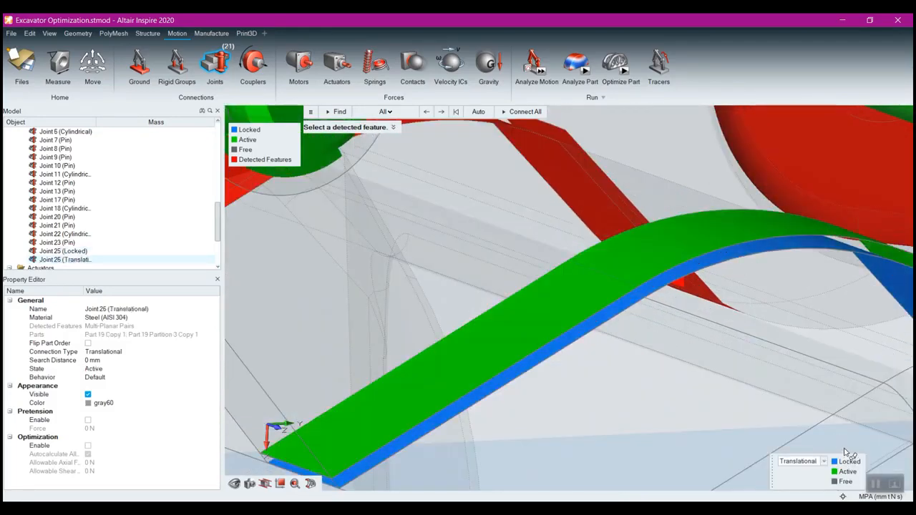
pyautogui.click(849, 461)
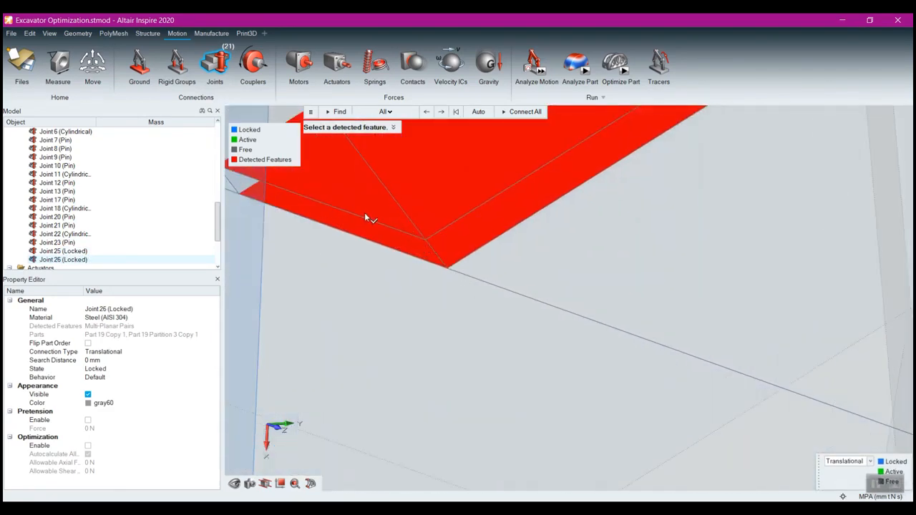
# - Add locked translational joints from the original lug's lower partition, Part 19 Partition 3, to Part 19 and to the Bucket
pyautogui.click(370, 212)
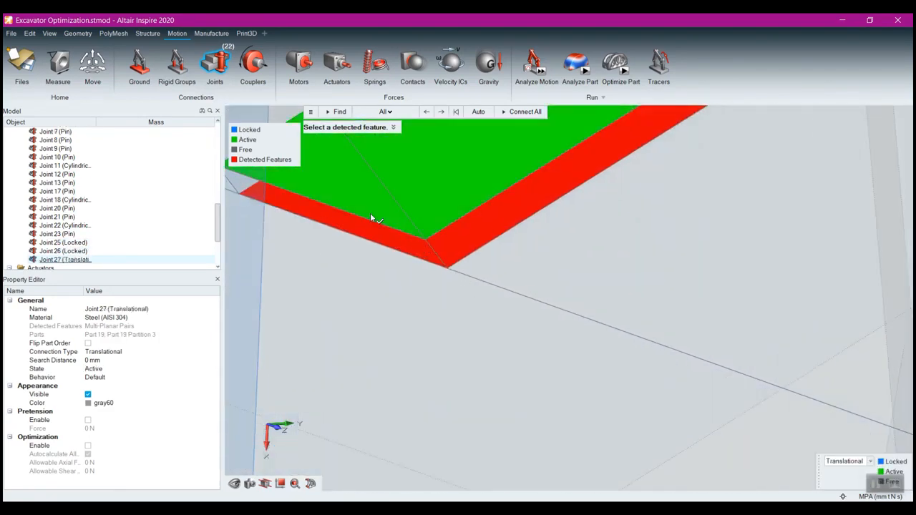
pyautogui.click(893, 462)
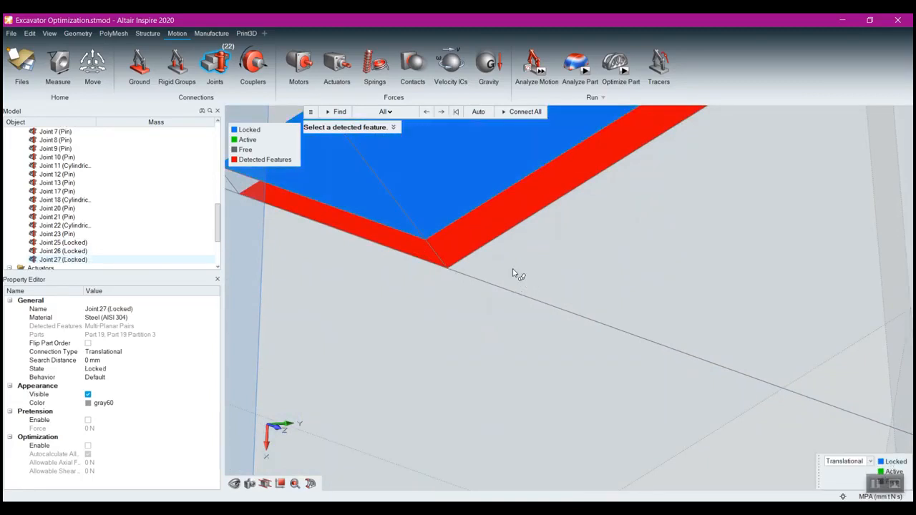
pyautogui.click(426, 265)
pyautogui.click(894, 462)
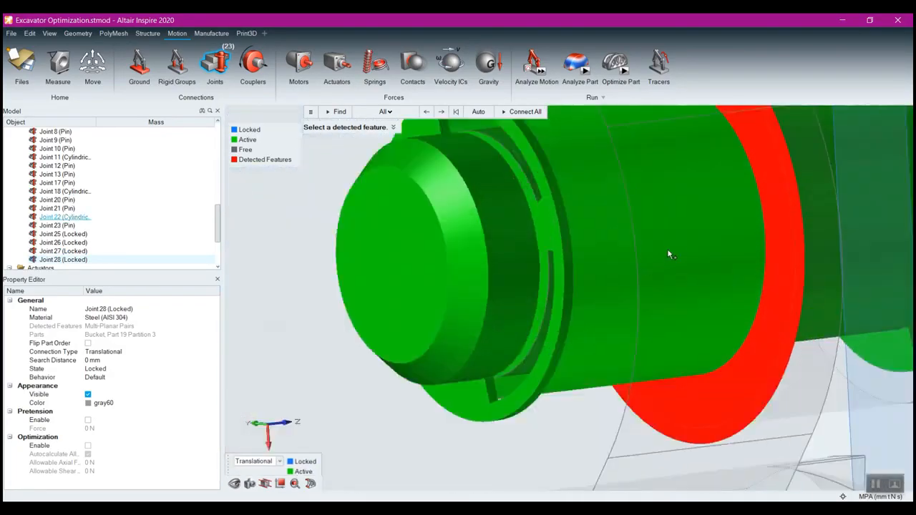
# - Lock the cylindrical joint in the copied lug's link hole and add a locked cylindrical joint between Part 19 and Part 19 Partition 2
pyautogui.click(692, 241)
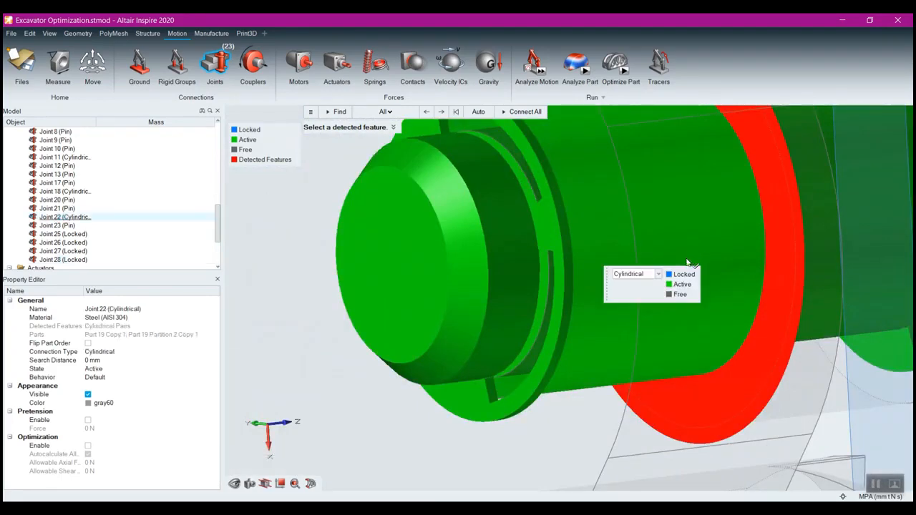
pyautogui.click(684, 276)
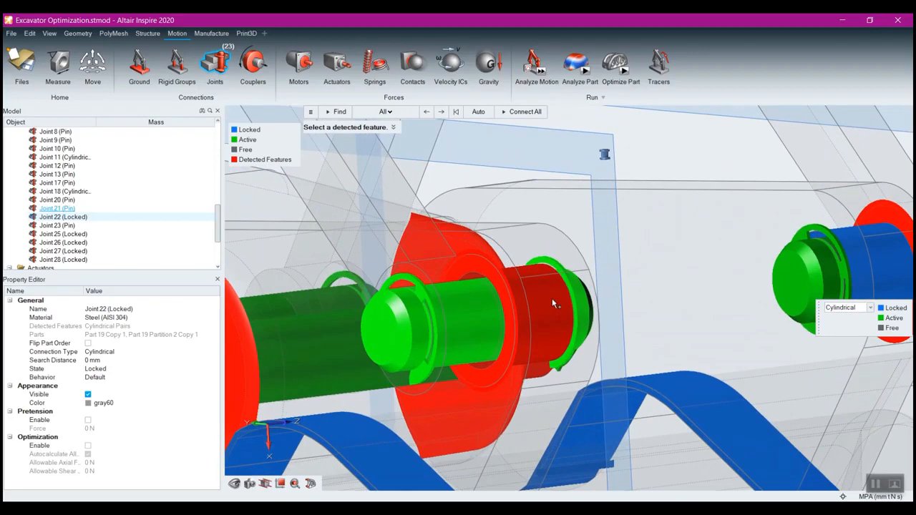
pyautogui.click(552, 304)
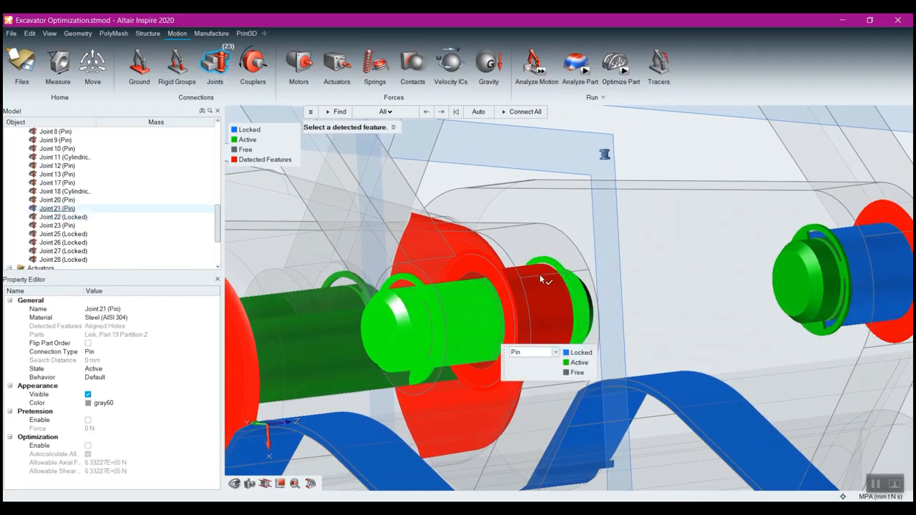
pyautogui.scroll(5, 538, 274)
pyautogui.moveTo(535, 266); pyautogui.dragTo(591, 262, button='middle')
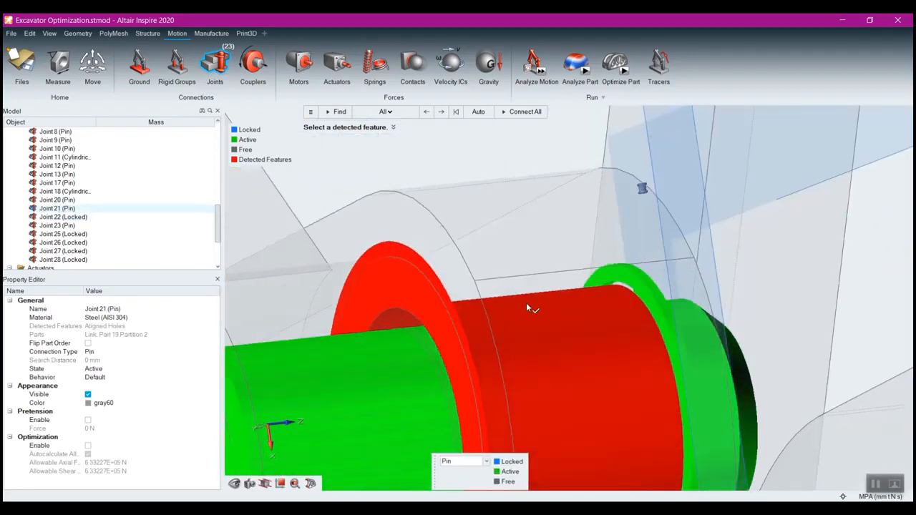
pyautogui.click(521, 300)
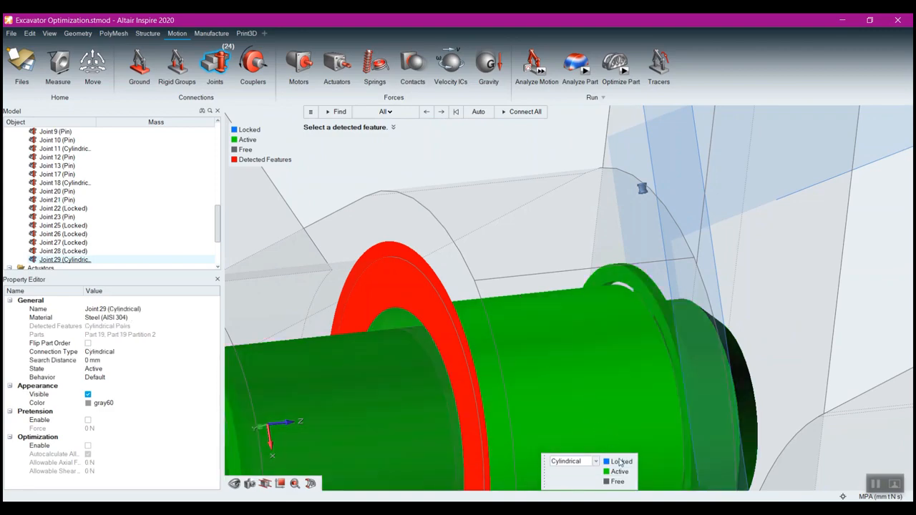
pyautogui.click(621, 461)
pyautogui.scroll(-6, 640, 423)
pyautogui.scroll(5, 645, 401)
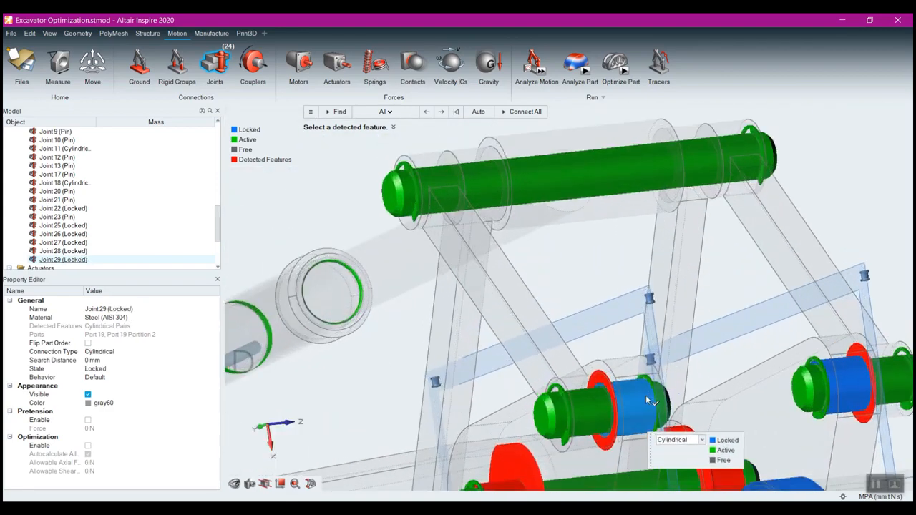
# - Add a locked cylindrical joint between Part 19 Copy 1 and Part 19 Partition 1 Copy 1 in the copied lug's boom hole
pyautogui.scroll(-6, 645, 401)
pyautogui.moveTo(768, 328); pyautogui.dragTo(570, 327, button='middle')
pyautogui.moveTo(570, 327); pyautogui.dragTo(654, 221, button='right')
pyautogui.moveTo(617, 294); pyautogui.dragTo(592, 288, button='middle')
pyautogui.moveTo(560, 342); pyautogui.dragTo(525, 354, button='middle')
pyautogui.scroll(8, 524, 353)
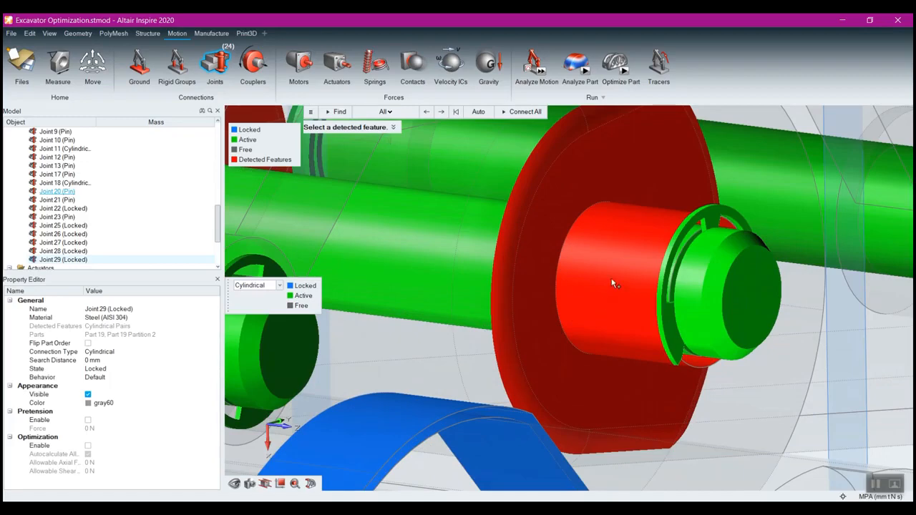
pyautogui.click(614, 279)
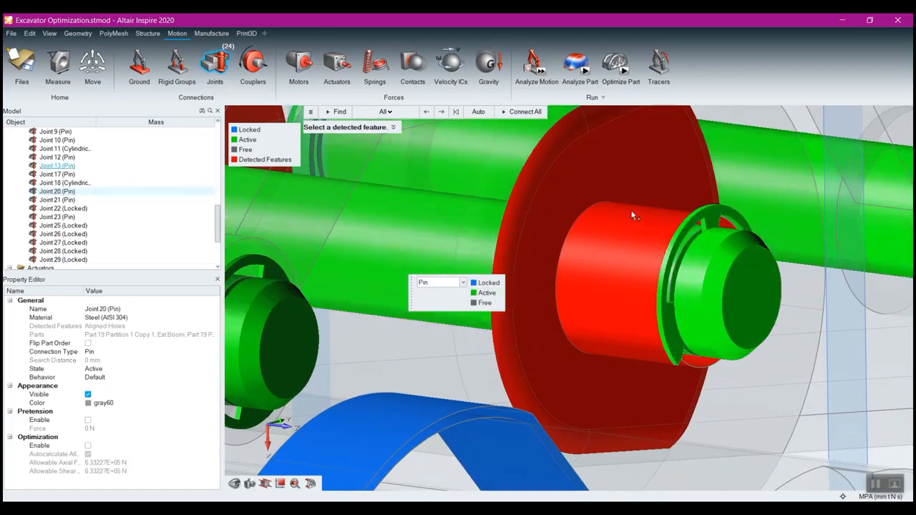
pyautogui.click(631, 207)
pyautogui.moveTo(600, 275); pyautogui.dragTo(725, 270, button='middle')
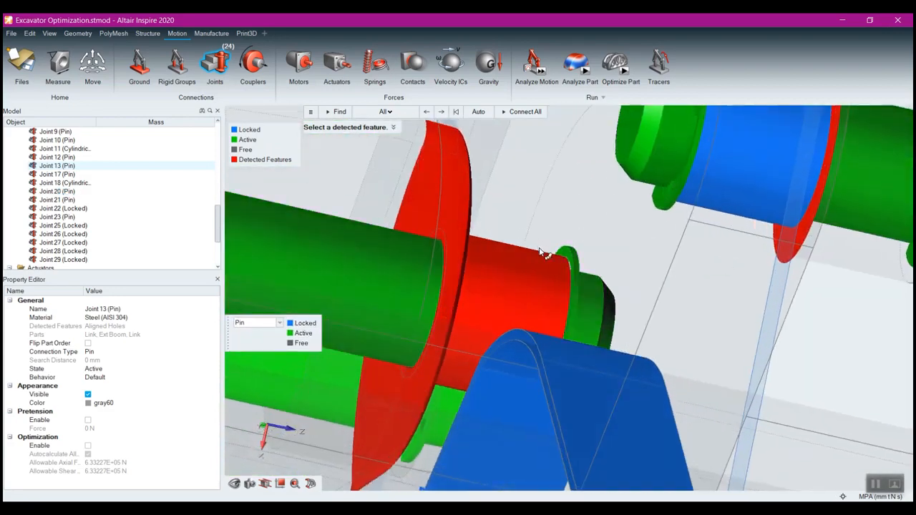
pyautogui.click(542, 257)
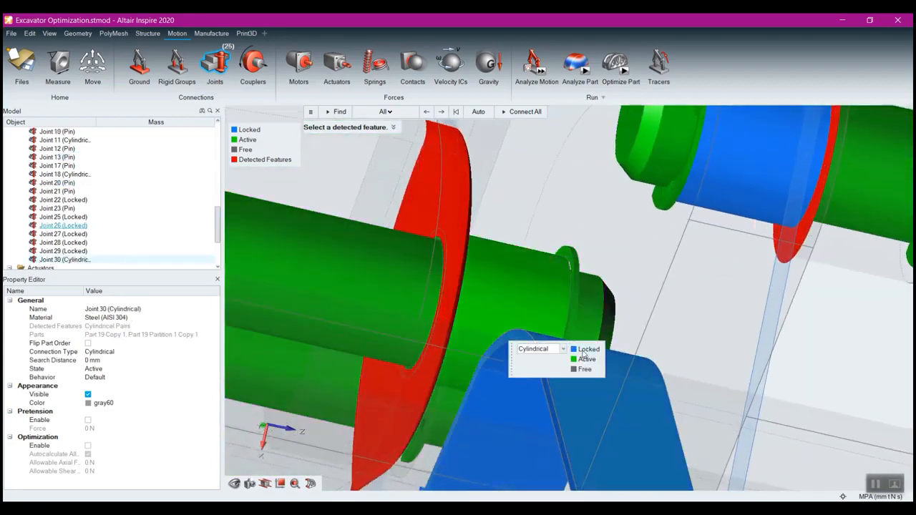
# - Add a locked cylindrical joint between Part 19 and Part 19 Partition 1 in the original lug's boom hole, and finish adding joints
pyautogui.scroll(-6, 508, 324)
pyautogui.moveTo(394, 307); pyautogui.dragTo(567, 319, button='right')
pyautogui.scroll(6, 534, 300)
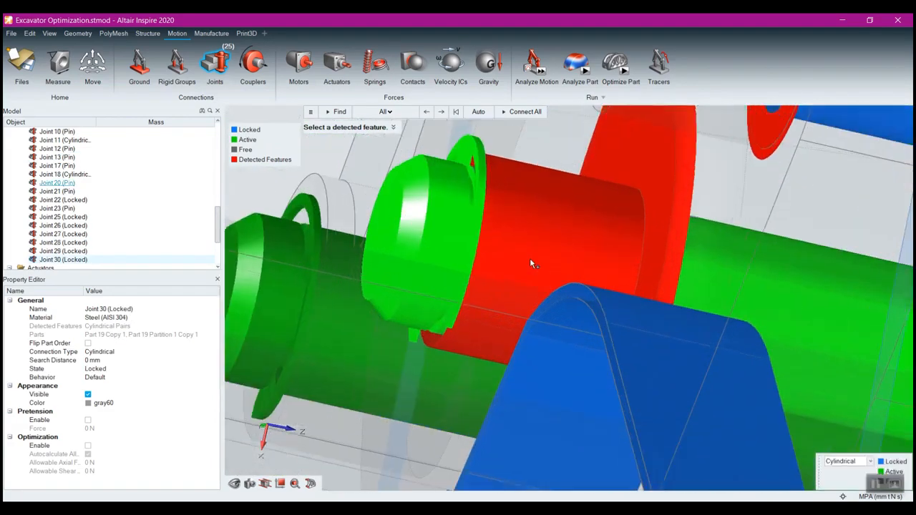
pyautogui.click(497, 162)
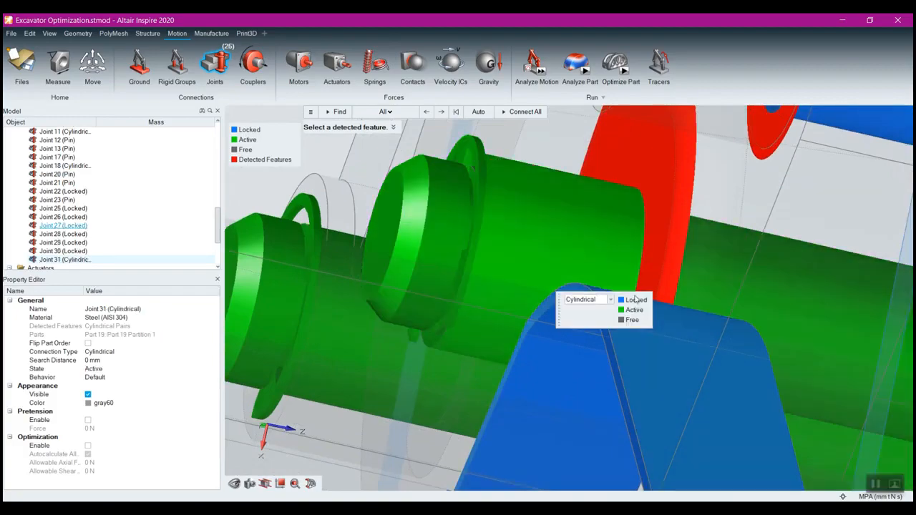
pyautogui.click(636, 301)
pyautogui.scroll(-6, 578, 270)
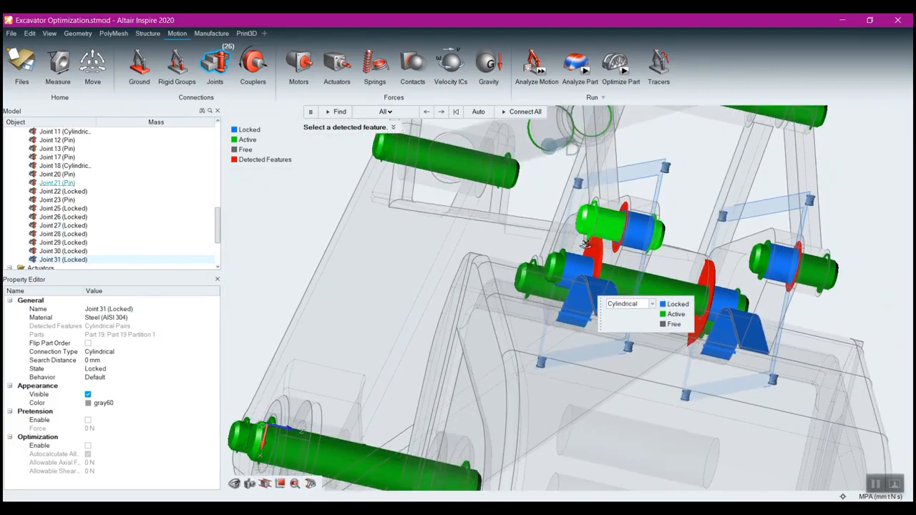
pyautogui.moveTo(602, 228); pyautogui.dragTo(711, 369, button='middle')
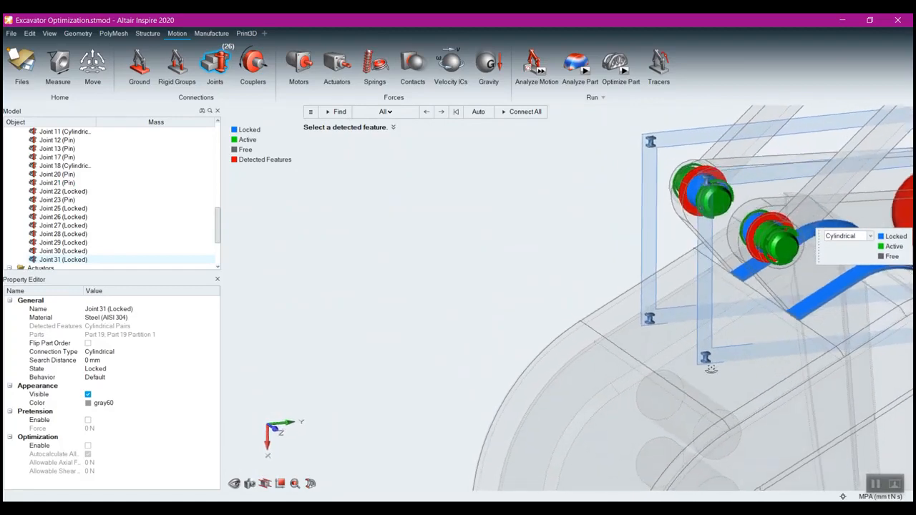
pyautogui.moveTo(710, 369); pyautogui.dragTo(560, 379, button='right')
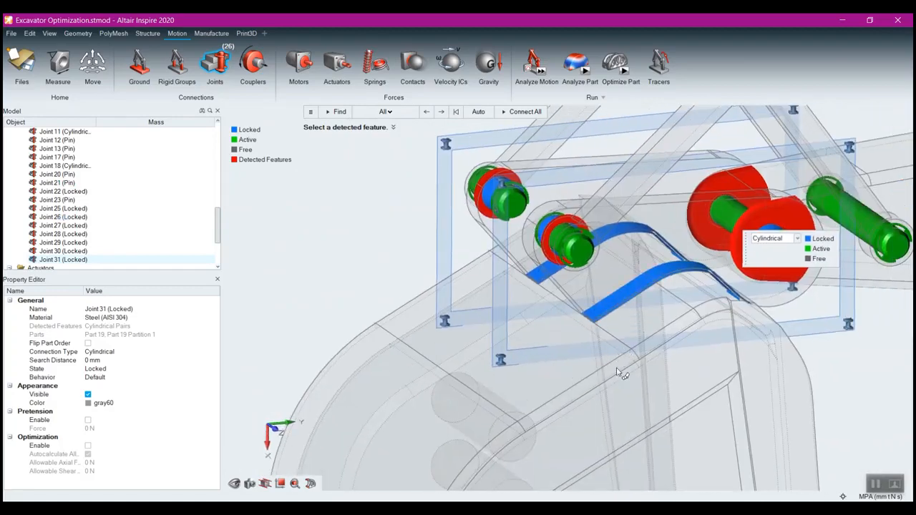
pyautogui.scroll(-5, 619, 372)
pyautogui.rightClick(549, 209)
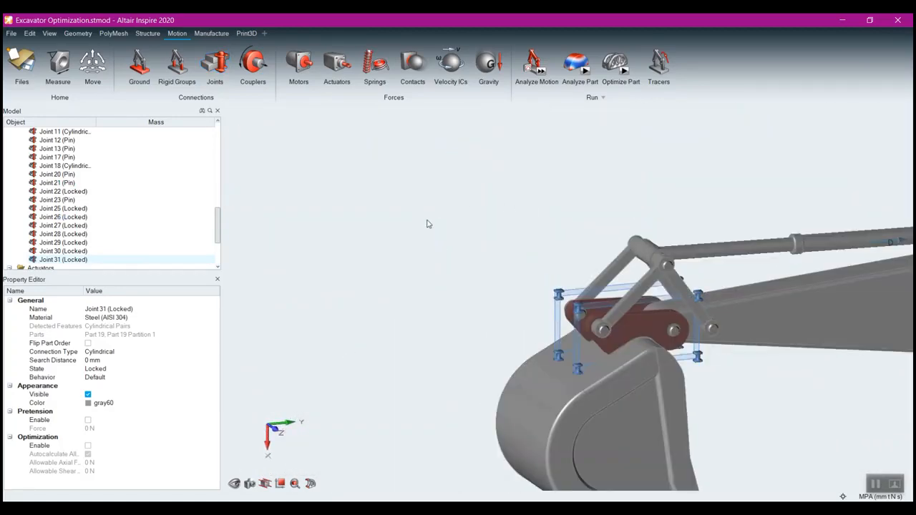
# - Open the motion analysis settings and set the results to animate When Finished
pyautogui.moveTo(548, 157); pyautogui.dragTo(484, 176, button='middle')
pyautogui.scroll(-6, 480, 202)
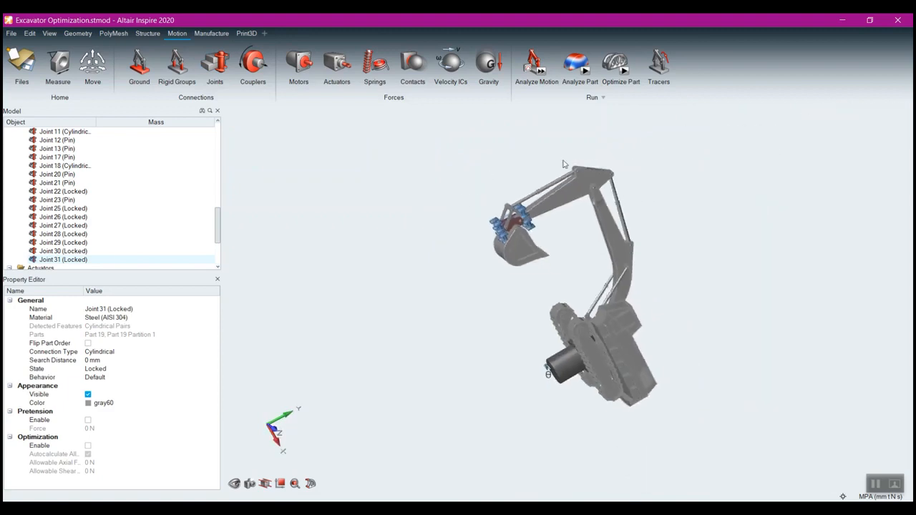
pyautogui.moveTo(379, 251); pyautogui.dragTo(400, 308, button='middle')
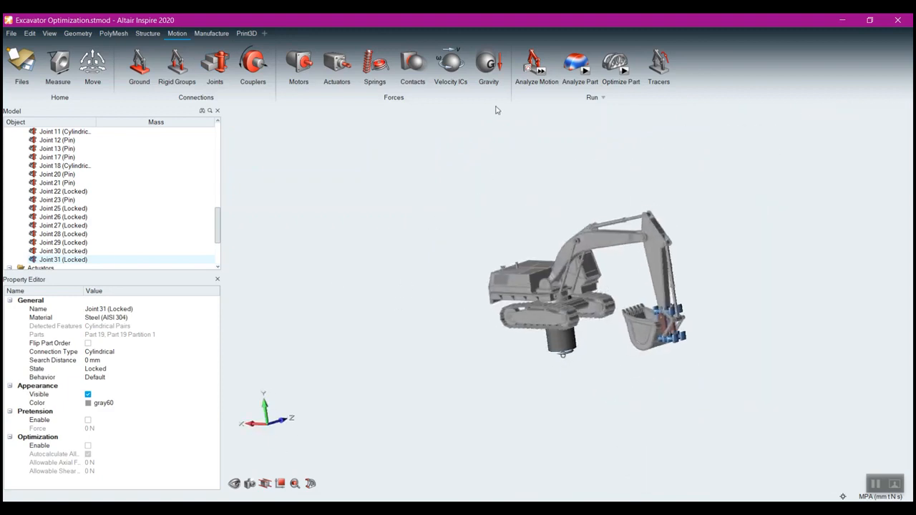
pyautogui.click(553, 74)
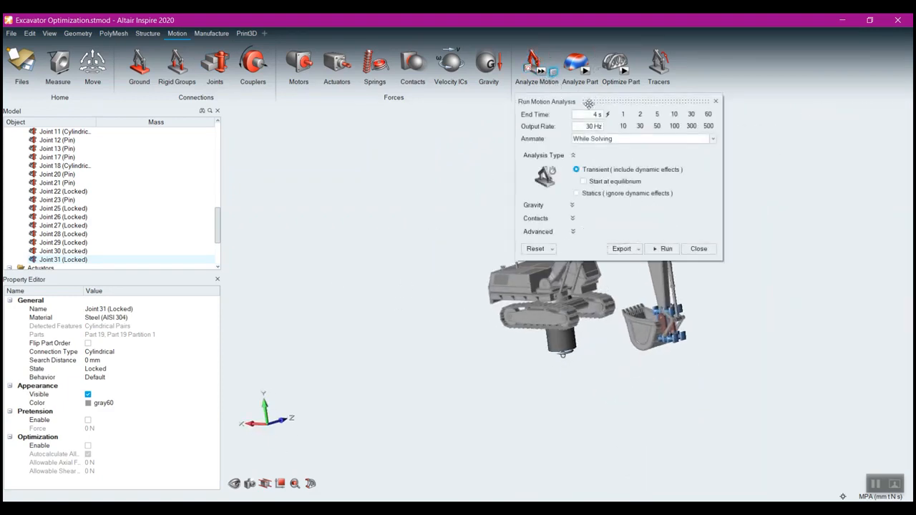
pyautogui.click(620, 140)
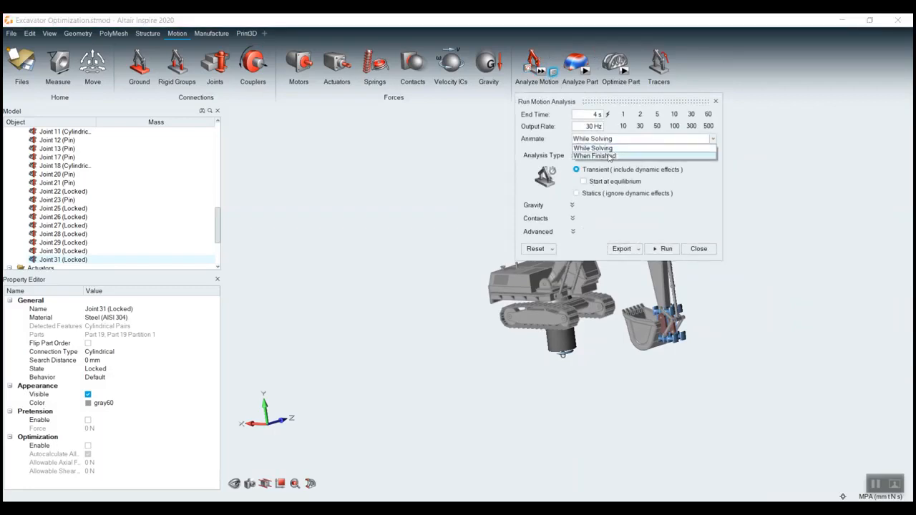
pyautogui.click(609, 156)
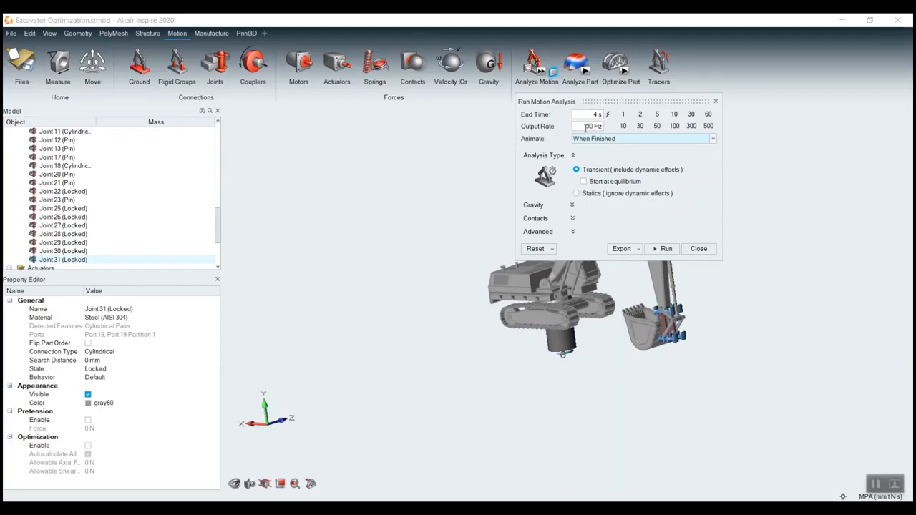
# - Run the 4 s motion analysis, play part of the excavator's resulting animation, and return the playback to 0 s
pyautogui.click(659, 250)
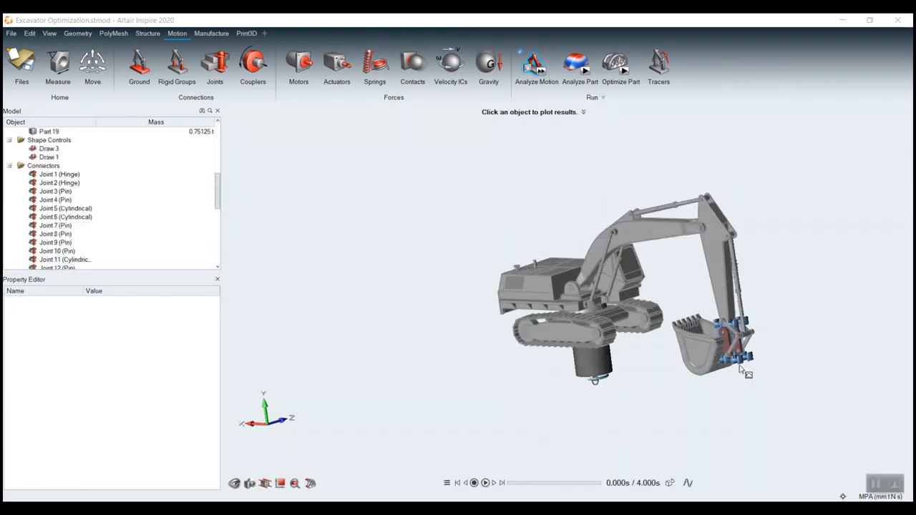
pyautogui.click(485, 483)
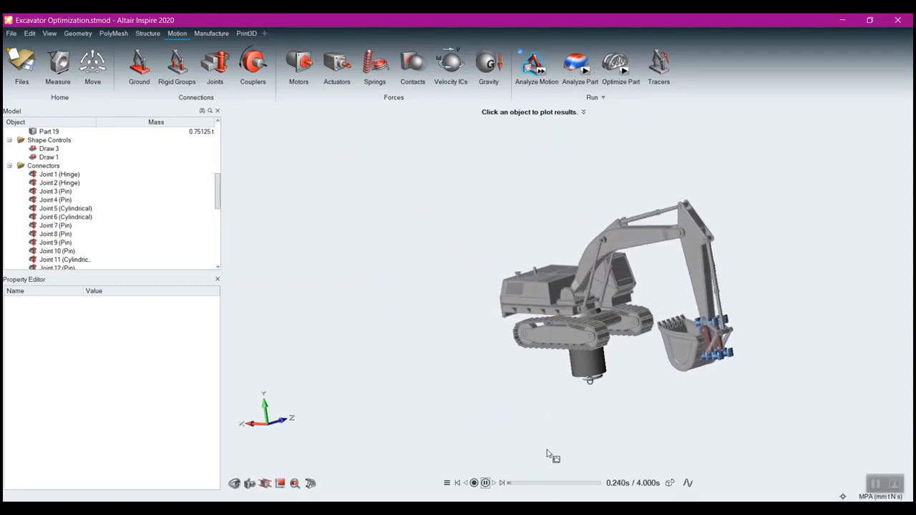
pyautogui.click(485, 484)
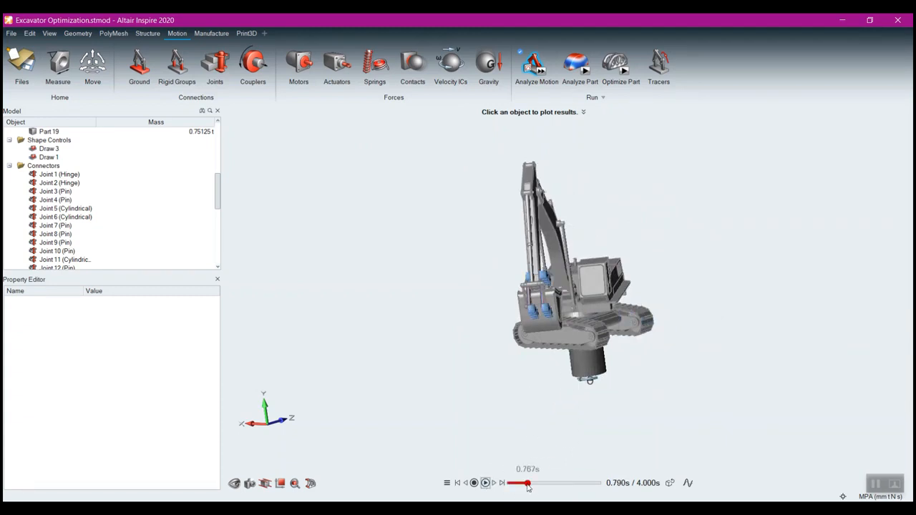
pyautogui.moveTo(528, 483); pyautogui.dragTo(504, 486)
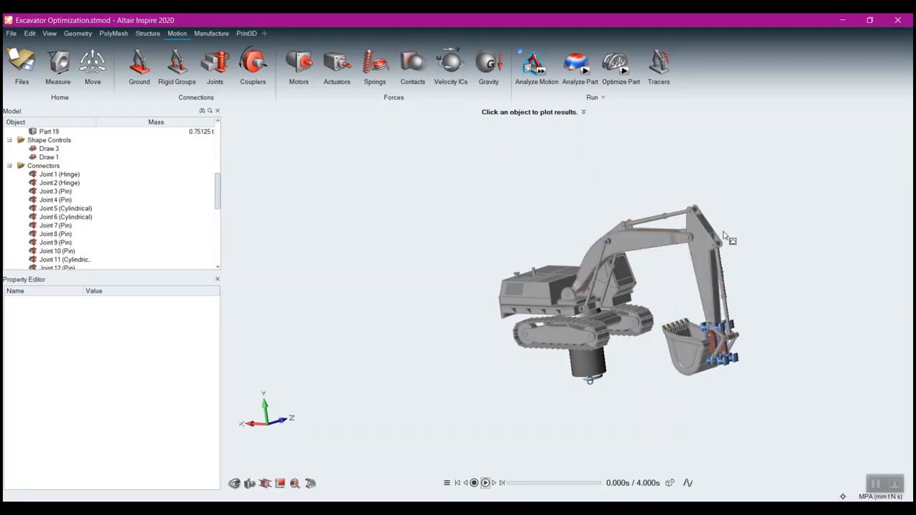
pyautogui.moveTo(800, 244); pyautogui.dragTo(767, 245, button='right')
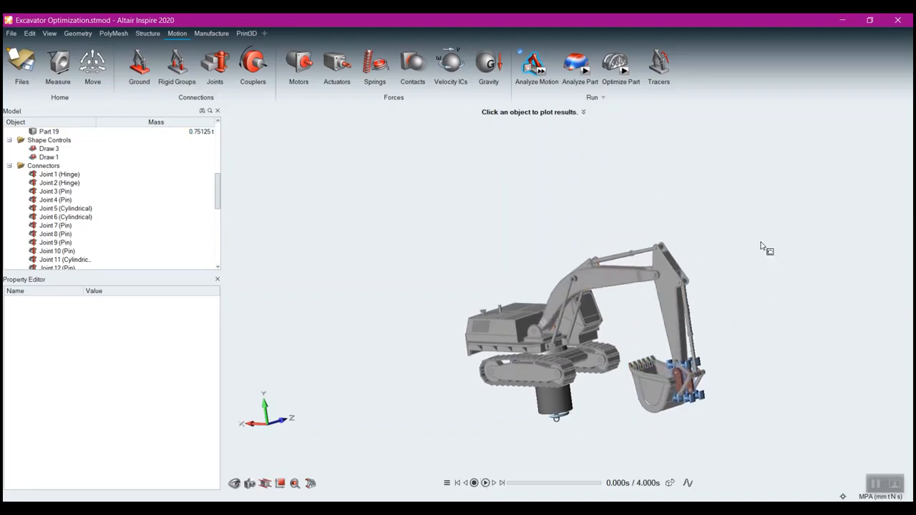
# - Run a topology optimization of the original lug, Part 19, maximizing stiffness at 30% of total design space volume with 5 peak loads per connection
pyautogui.click(624, 72)
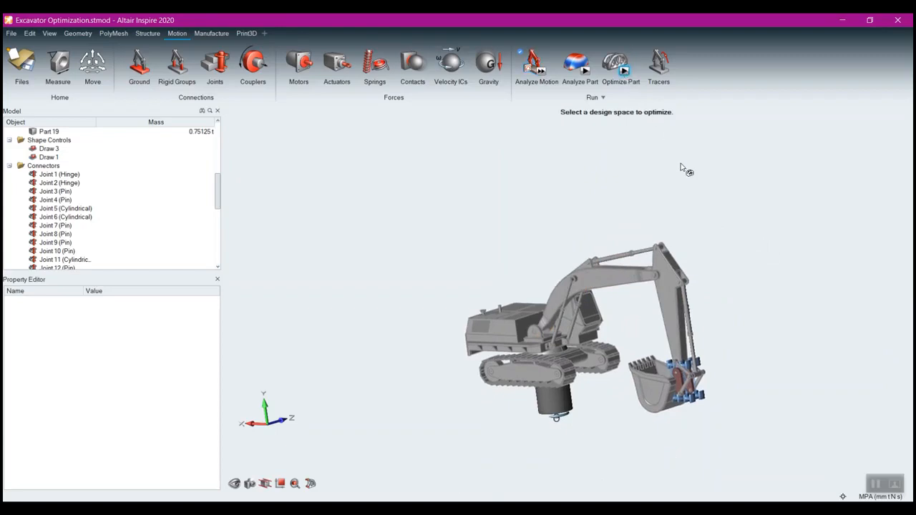
pyautogui.scroll(3, 691, 385)
pyautogui.scroll(2, 690, 387)
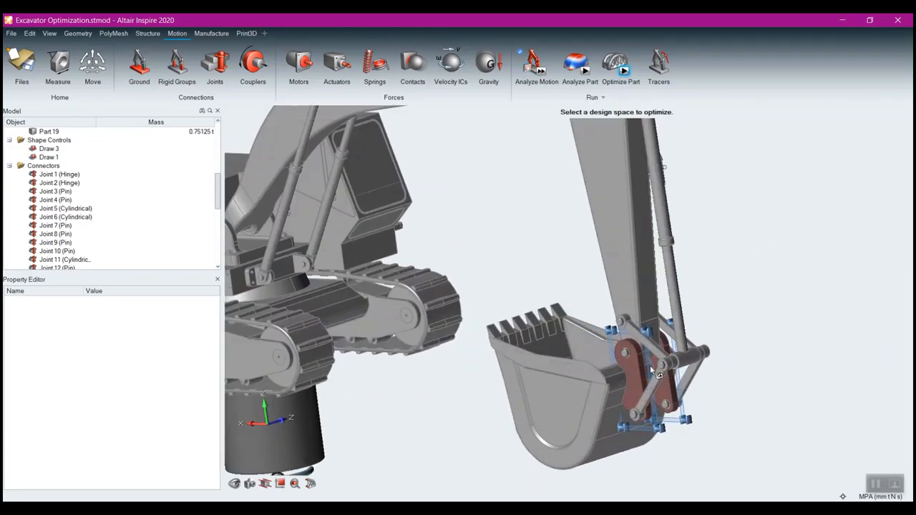
pyautogui.click(648, 368)
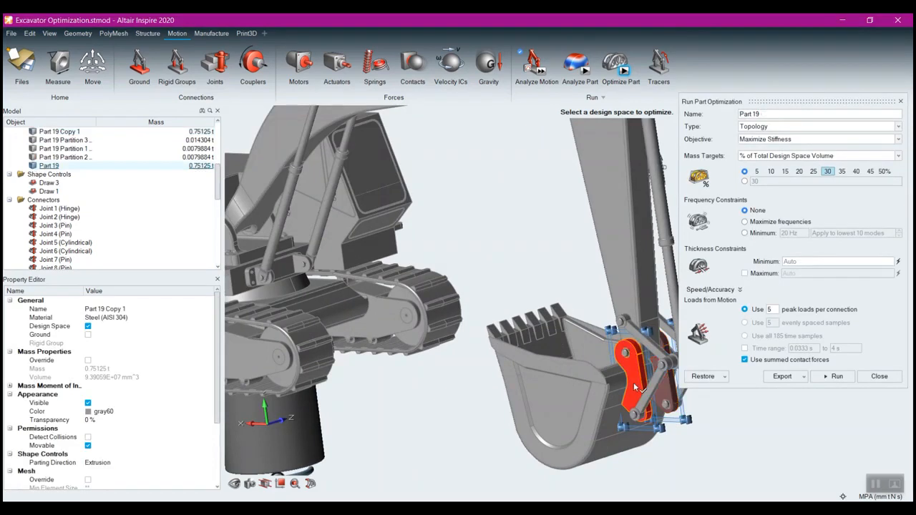
pyautogui.click(669, 389)
pyautogui.click(641, 392)
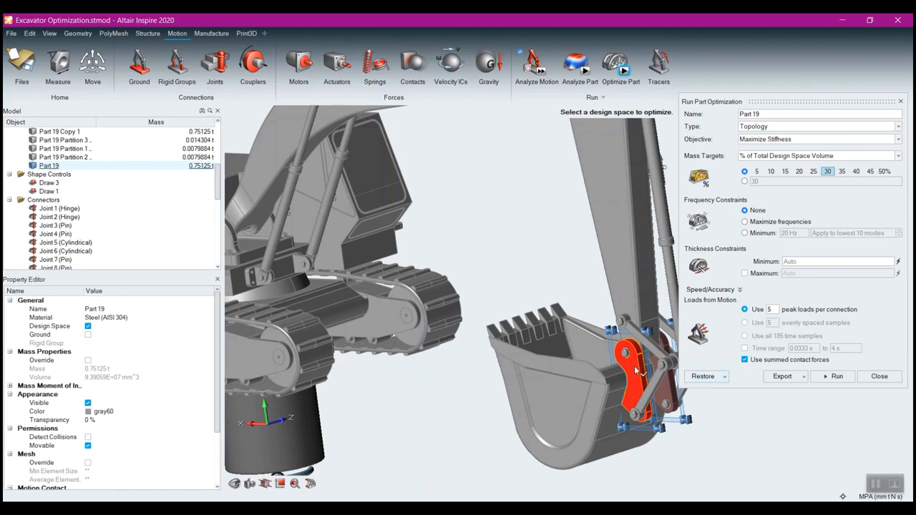
pyautogui.scroll(2, 628, 354)
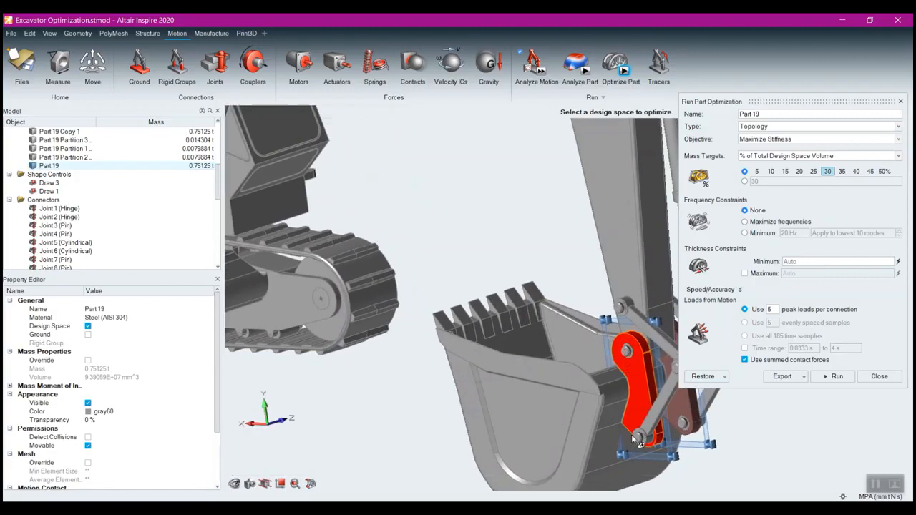
pyautogui.click(633, 350)
pyautogui.click(836, 377)
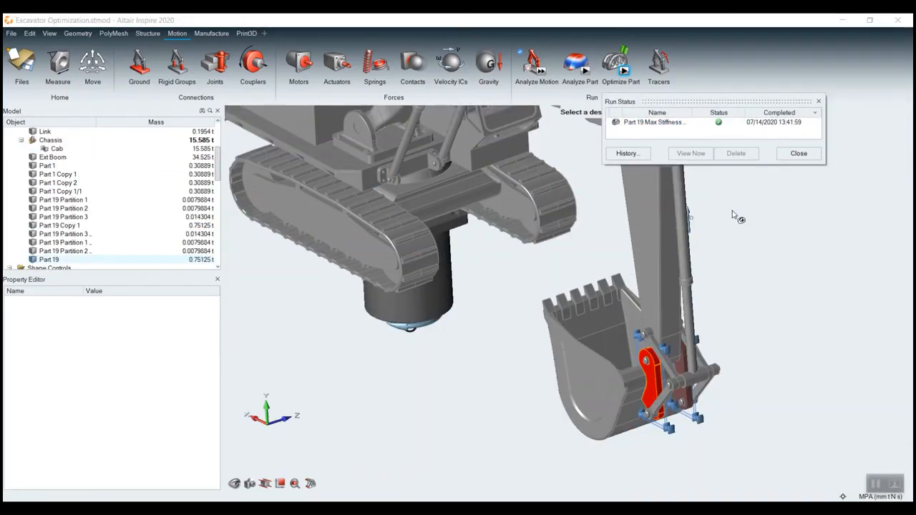
# - Show the optimized shape of Part 19 and raise its topology level to keep more material, then close the shape exploration
pyautogui.click(625, 52)
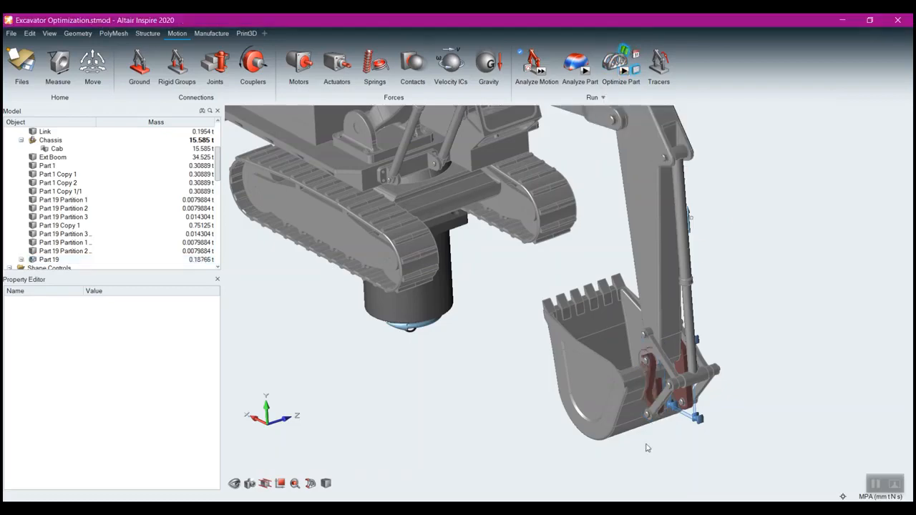
pyautogui.moveTo(650, 422); pyautogui.dragTo(716, 375, button='middle')
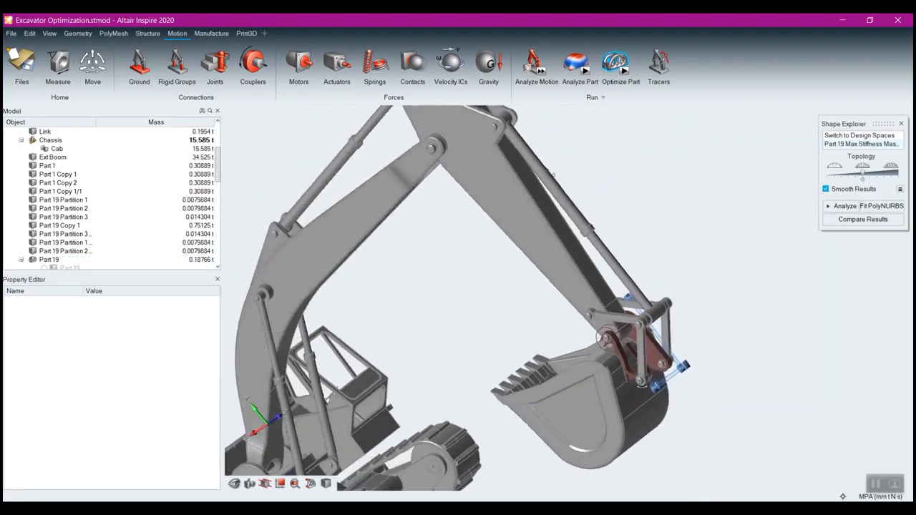
pyautogui.scroll(5, 619, 343)
pyautogui.scroll(4, 619, 342)
pyautogui.moveTo(621, 343); pyautogui.dragTo(707, 326, button='middle')
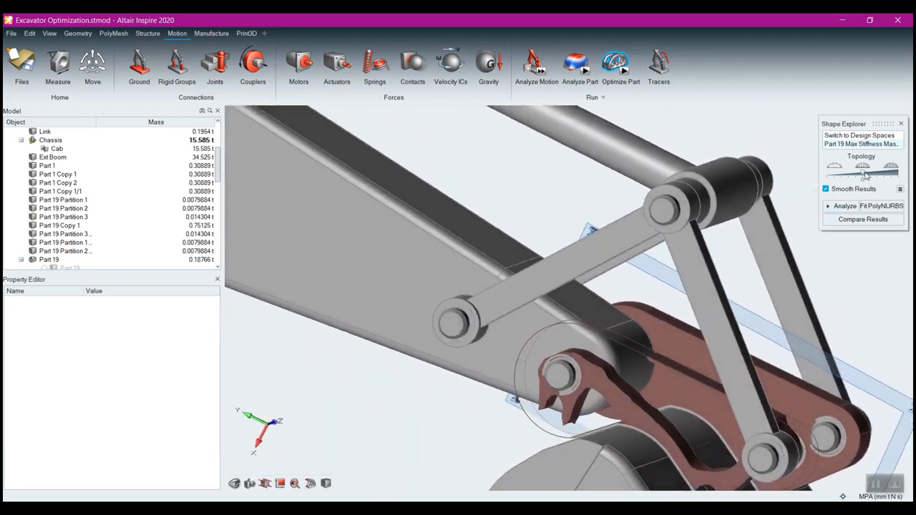
pyautogui.moveTo(865, 176); pyautogui.dragTo(883, 175)
pyautogui.moveTo(691, 360); pyautogui.dragTo(619, 404, button='middle')
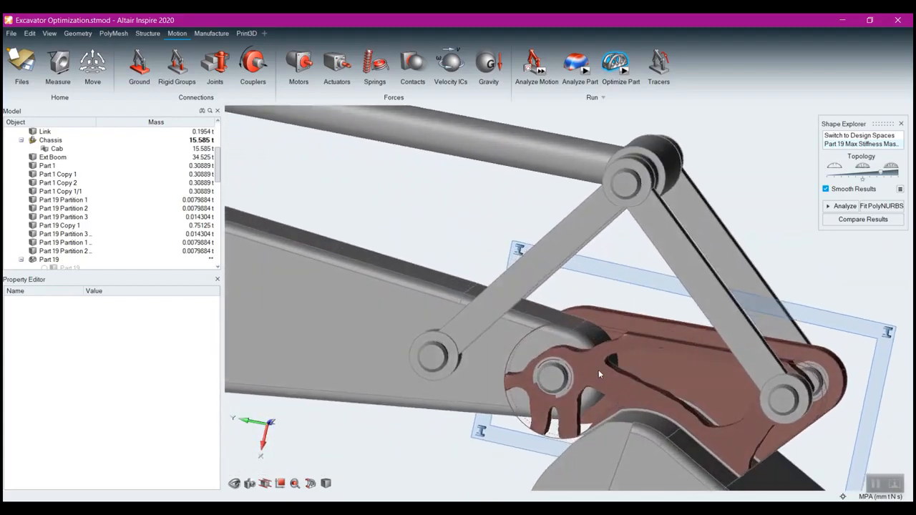
pyautogui.moveTo(769, 156); pyautogui.dragTo(758, 170, button='right')
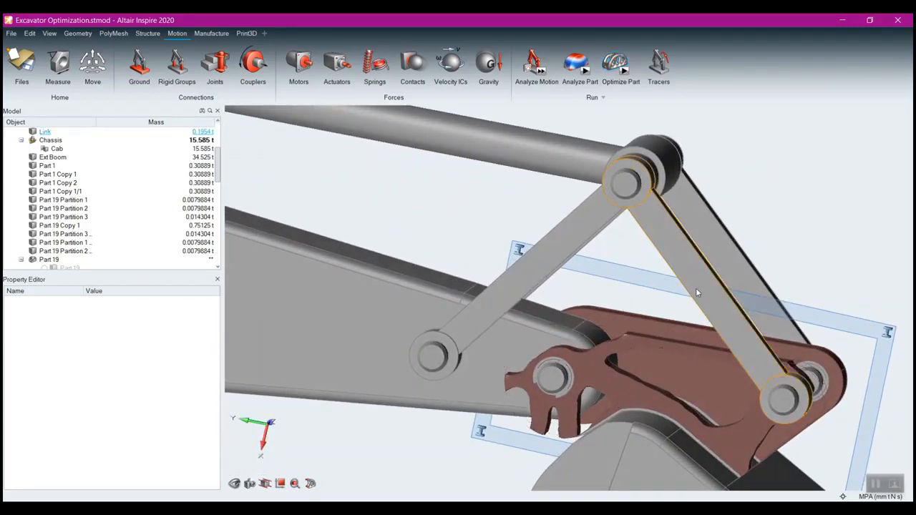
# - Isolate the optimized Part 19 lug and examine its shape, including the material around both holes
pyautogui.click(589, 375)
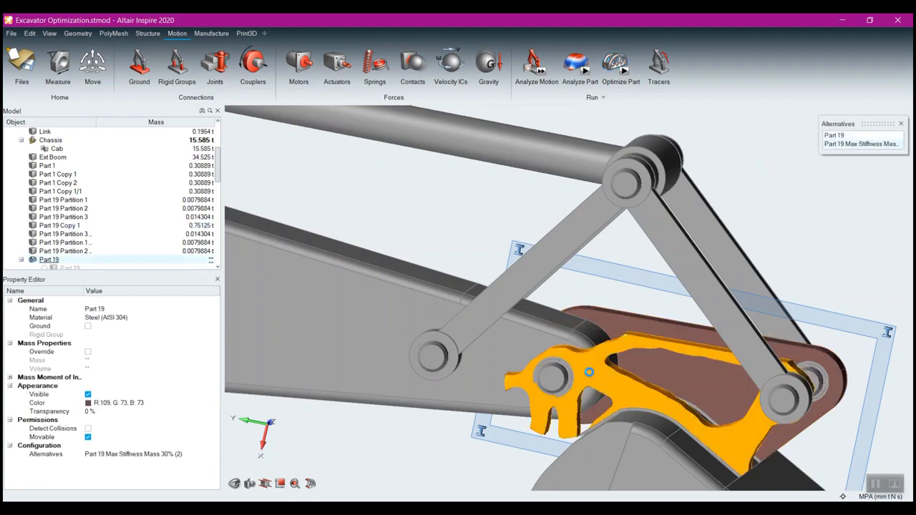
pyautogui.press('i')
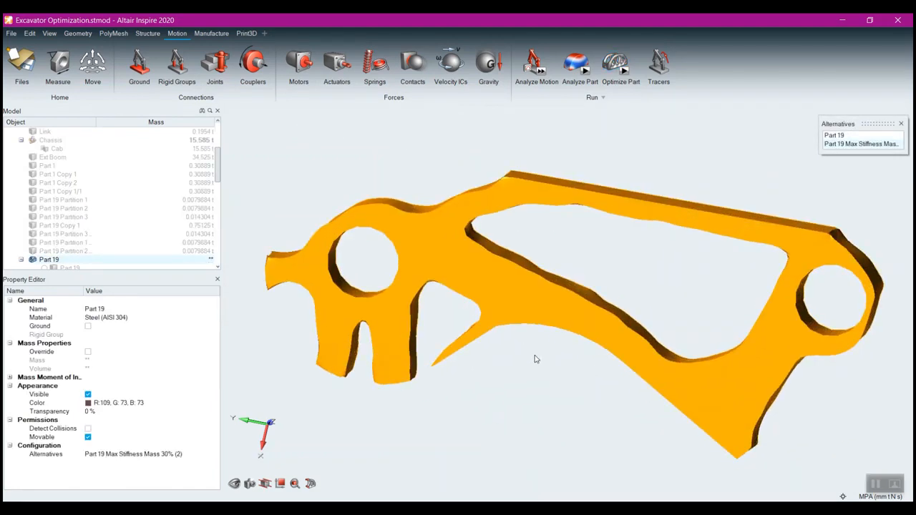
pyautogui.moveTo(543, 370)
pyautogui.mouseDown(button='right')
pyautogui.moveTo(499, 332)
pyautogui.moveTo(503, 374)
pyautogui.moveTo(525, 378)
pyautogui.moveTo(555, 355)
pyautogui.moveTo(521, 348)
pyautogui.mouseUp(button='right')
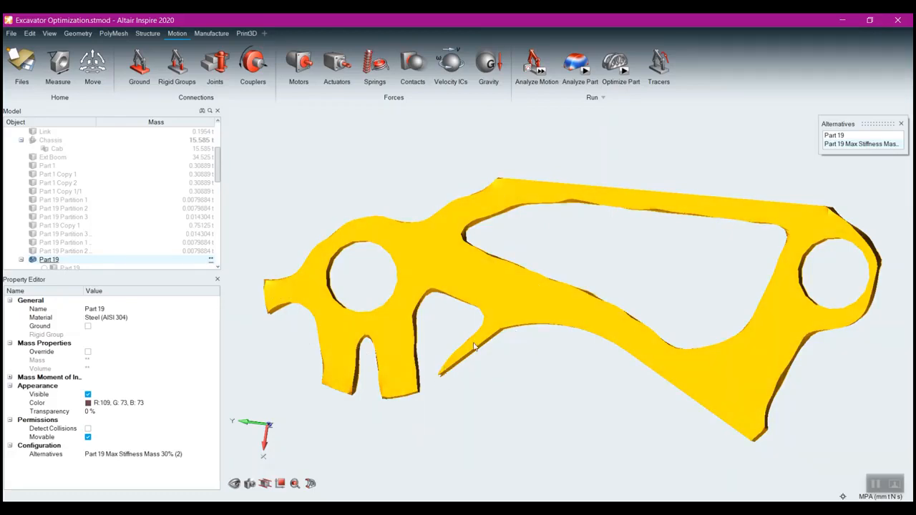
pyautogui.moveTo(617, 276)
pyautogui.mouseDown(button='right')
pyautogui.moveTo(584, 284)
pyautogui.moveTo(626, 264)
pyautogui.moveTo(597, 282)
pyautogui.moveTo(683, 301)
pyautogui.moveTo(662, 323)
pyautogui.mouseUp(button='right')
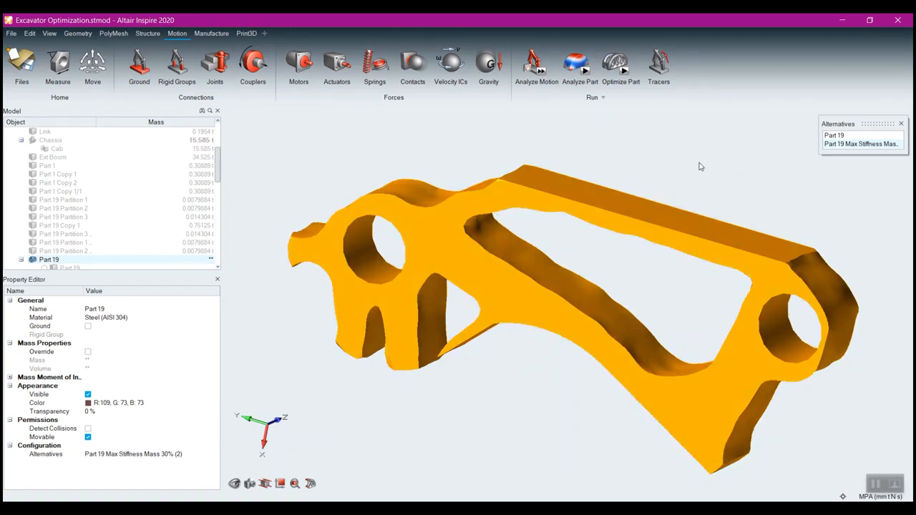
# - Deselect the optimized lug, show all parts again, and examine how it fits with the bucket, boom and link
pyautogui.click(670, 182)
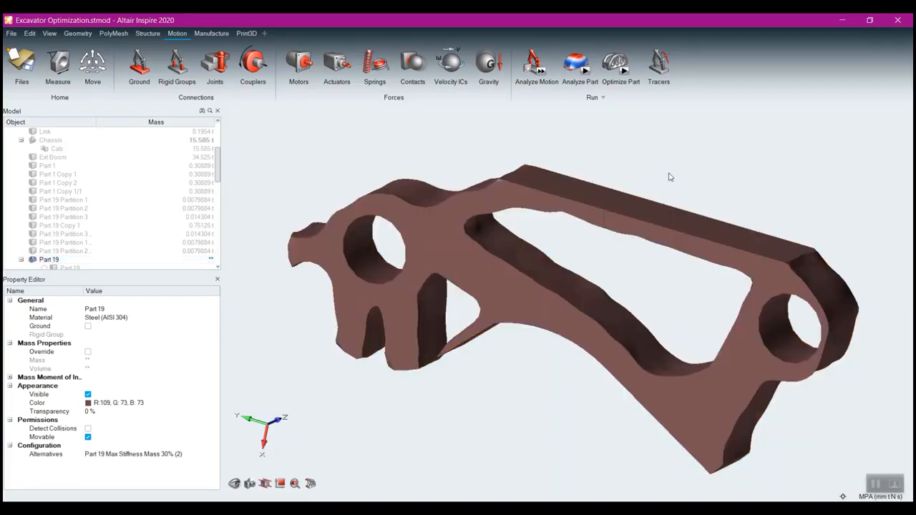
pyautogui.press('a')
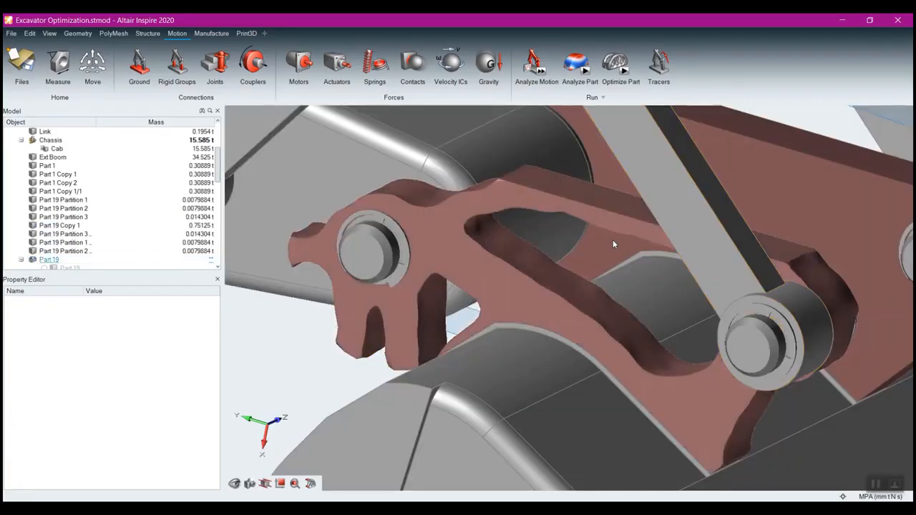
pyautogui.scroll(-3, 323, 301)
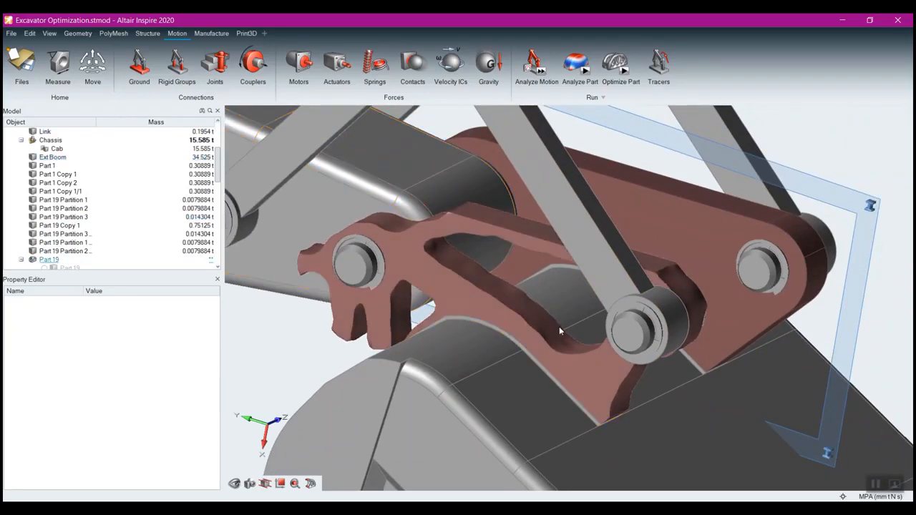
pyautogui.moveTo(703, 350); pyautogui.dragTo(730, 358, button='middle')
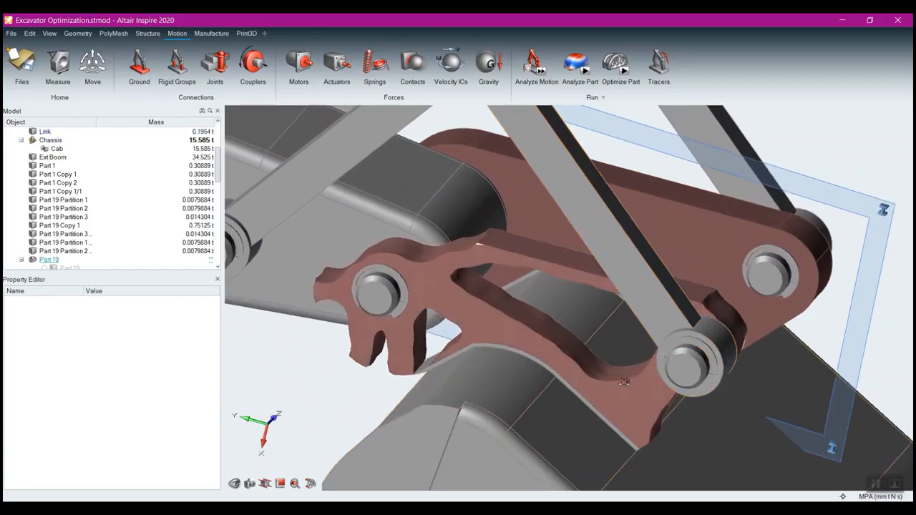
pyautogui.moveTo(623, 382); pyautogui.dragTo(600, 382, button='middle')
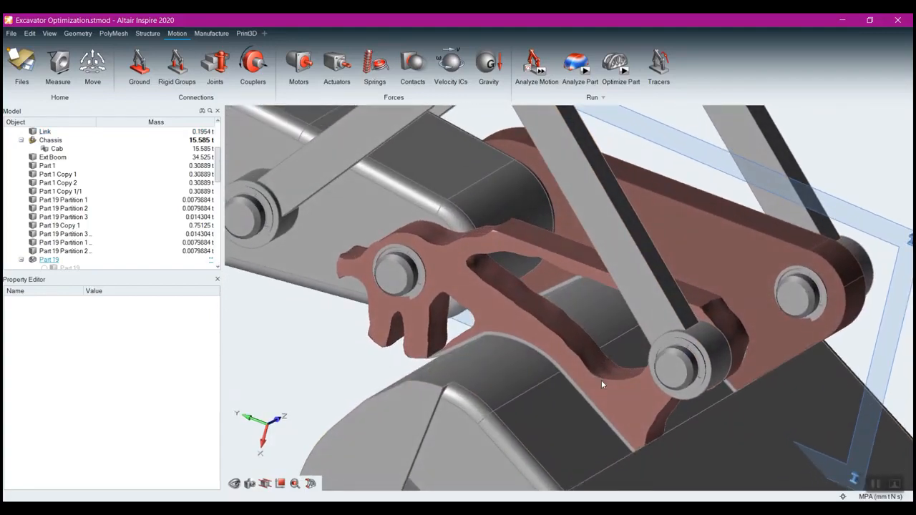